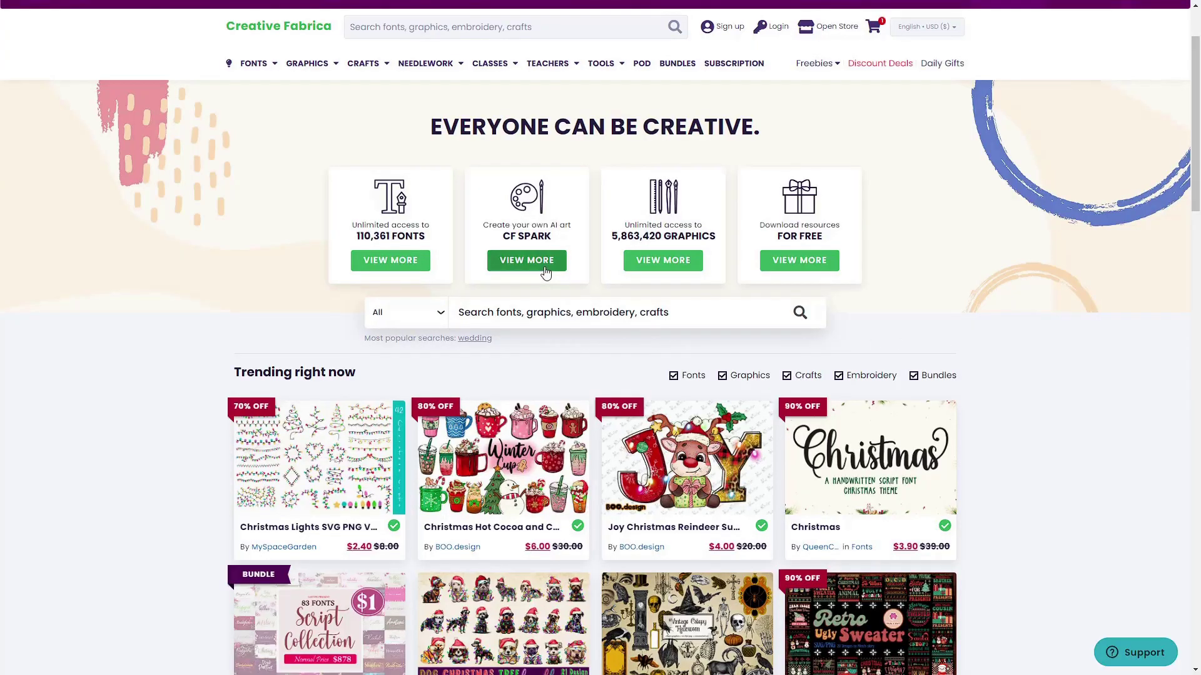
# - Open CF Spark and preview two earlier cat images enlarged, including the yawning cat
pyautogui.click(544, 268)
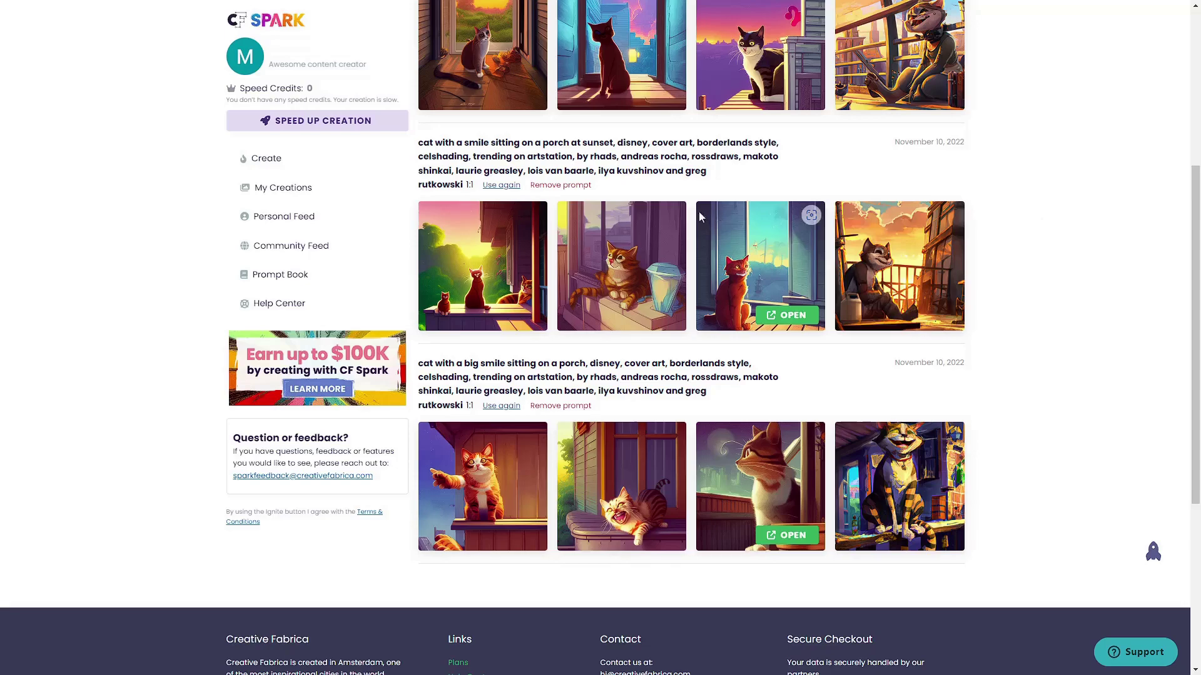
pyautogui.click(666, 219)
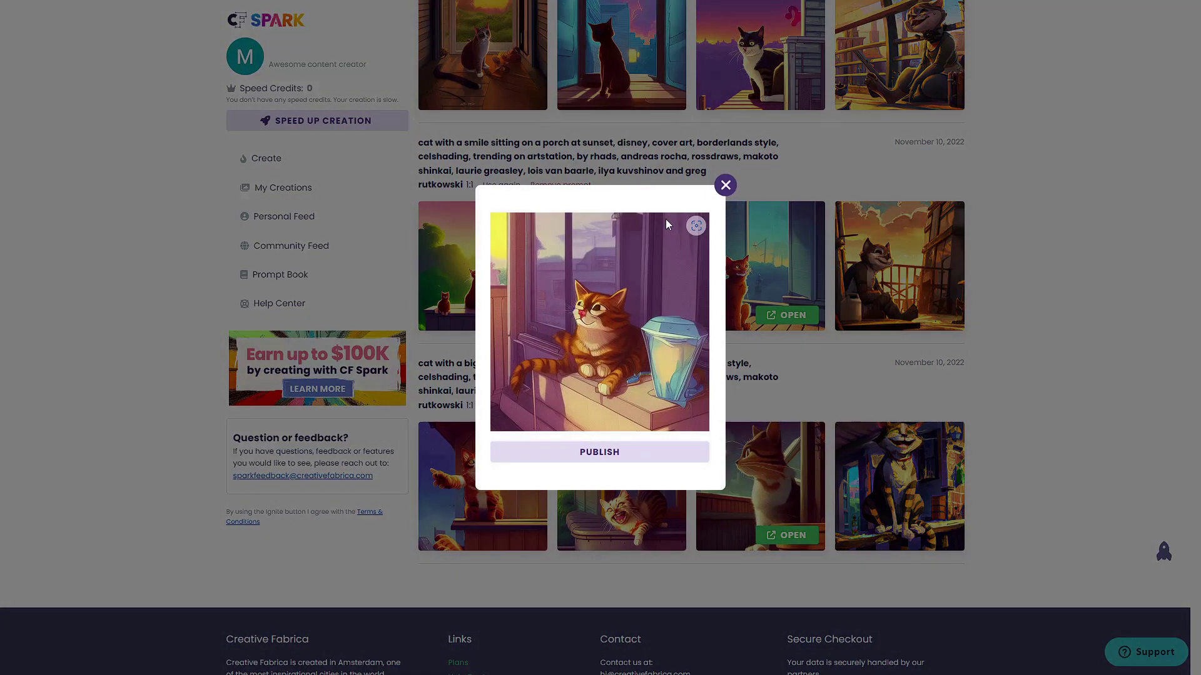
pyautogui.click(724, 187)
pyautogui.click(673, 437)
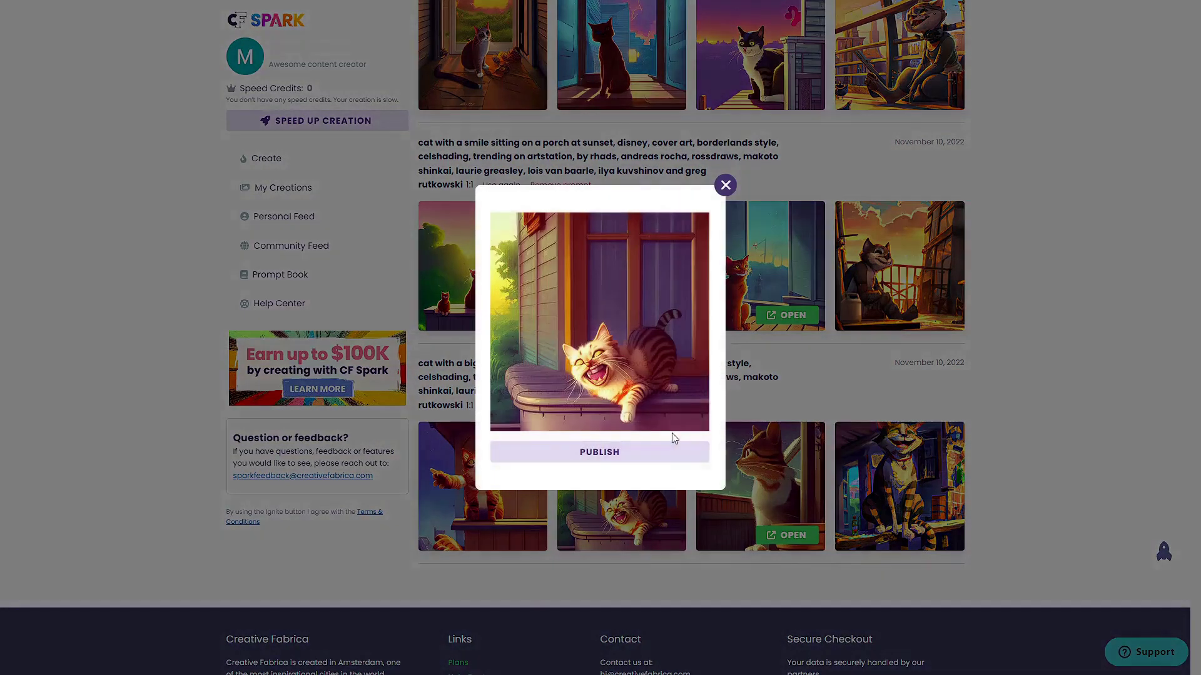
pyautogui.click(727, 187)
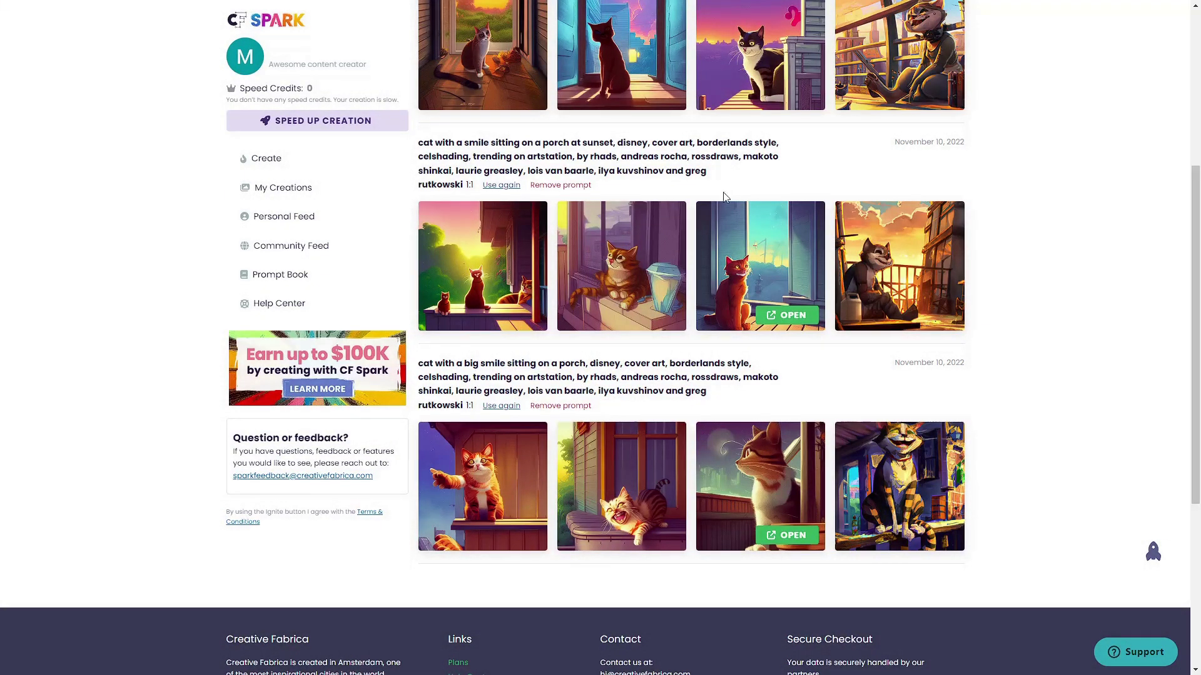
# - Check the Smiling Cat on a Porch product page, then generate images from the sunset porch cat prompt
pyautogui.click(787, 535)
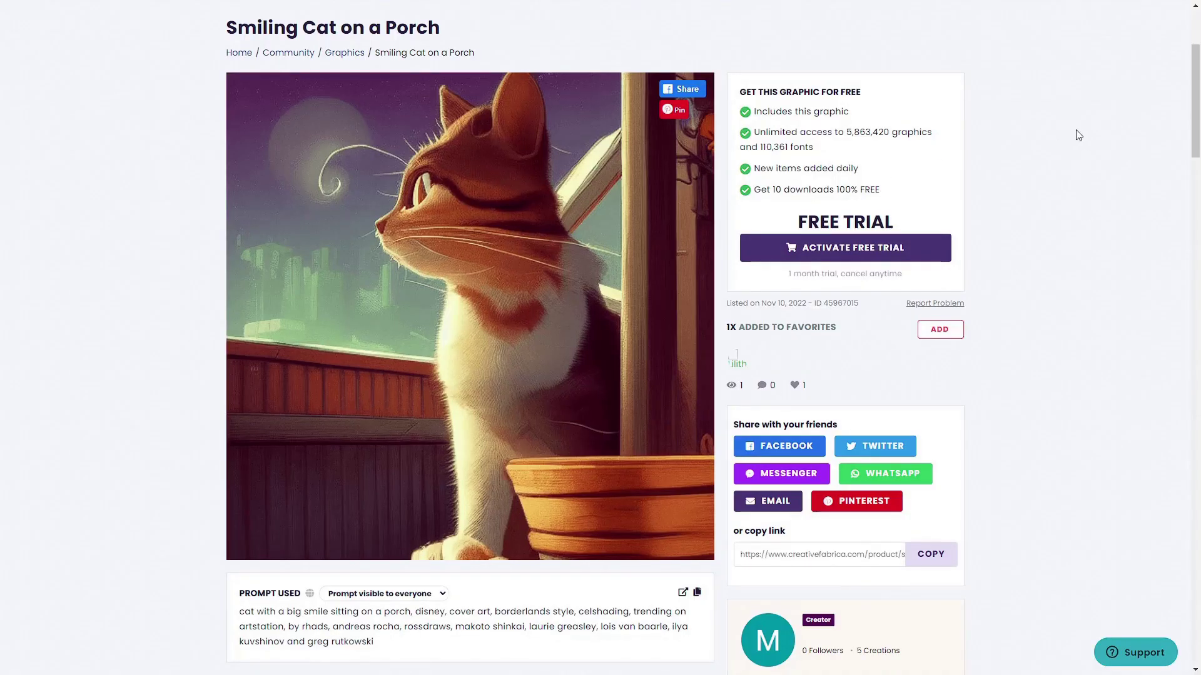
pyautogui.hotkey('alt', 'Left')
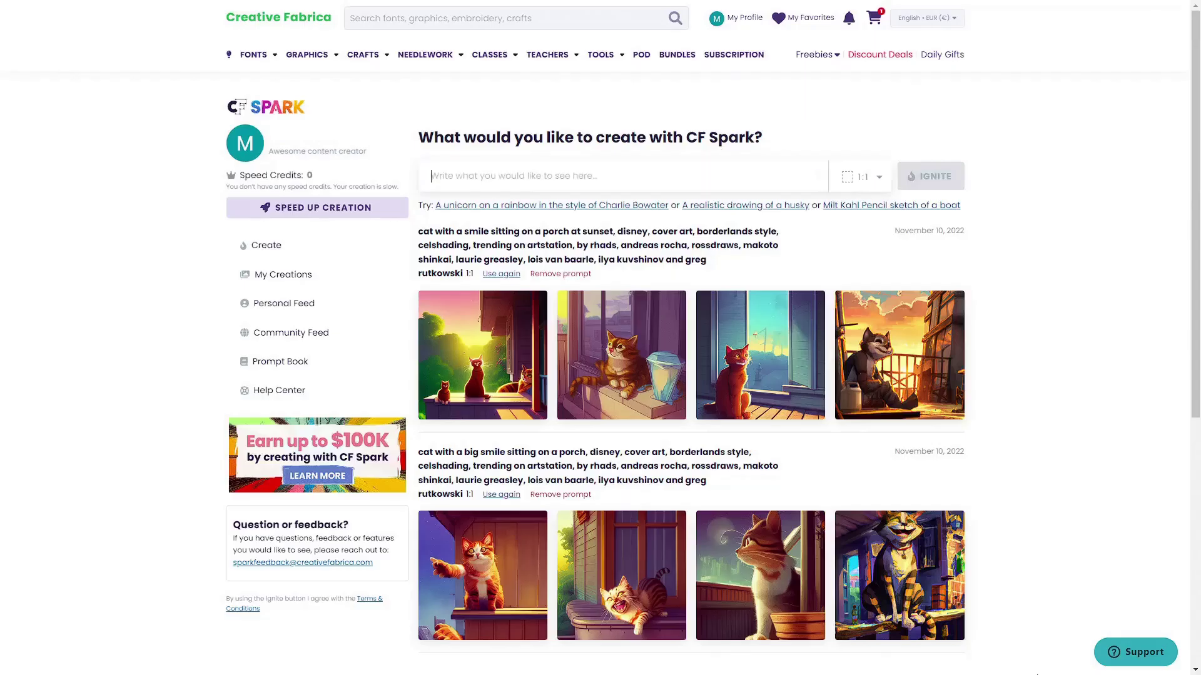
pyautogui.write('cat with a smile sitting on a porch at sunset, disney cover art, borderlands style, celshading, trending on artstation, by rhads, andreas rocha, rossdraws, makoto shinkai, laurie greasley, lois van baarle, ilya kuvshinov and greg rutkowski')
pyautogui.press('Return')
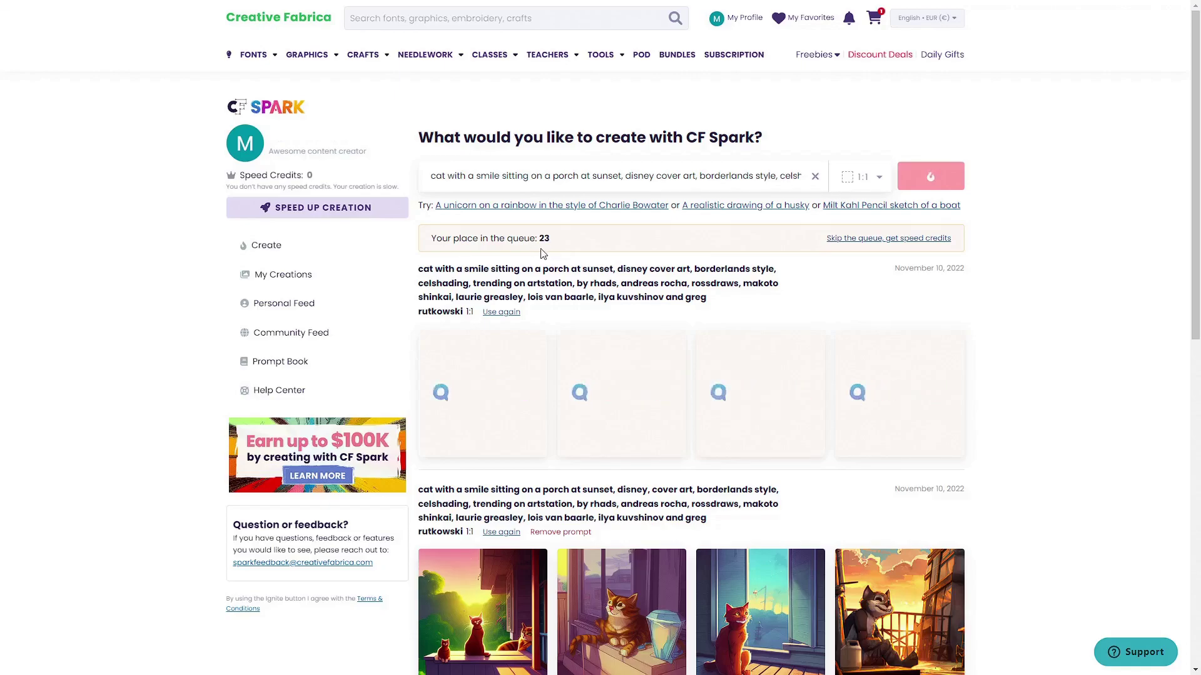
# - Preview a generated cat image, then browse the Discount Deals page down to the Iconic social-media backgrounds
pyautogui.click(953, 297)
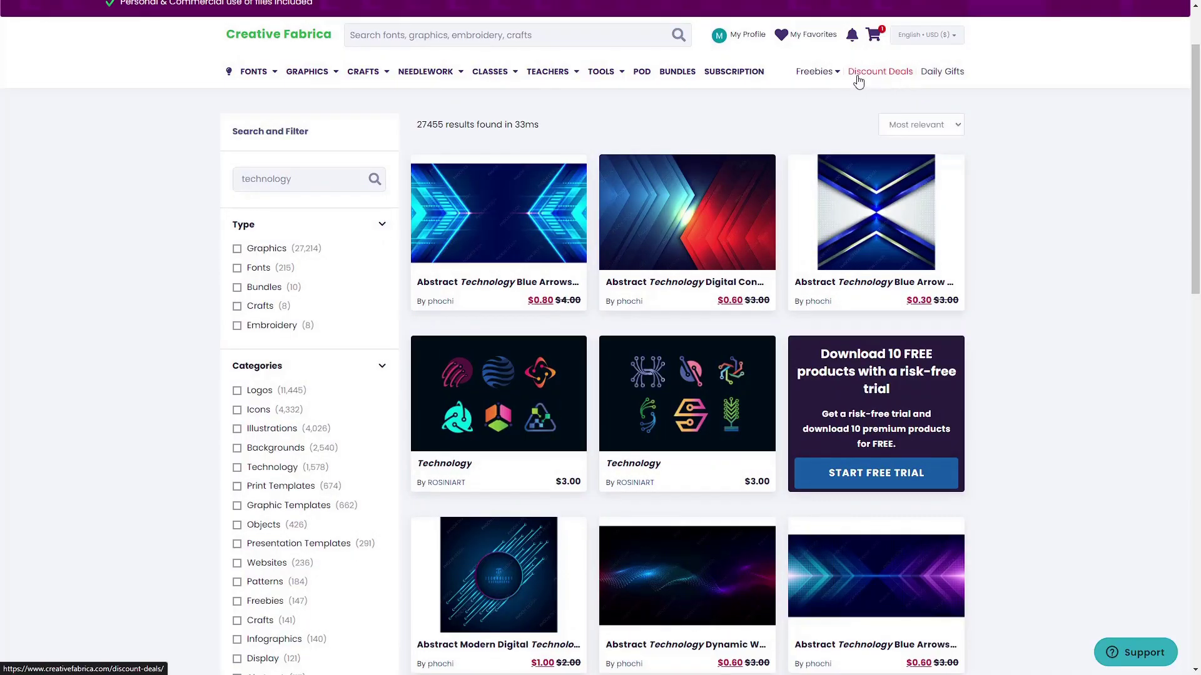
pyautogui.click(879, 72)
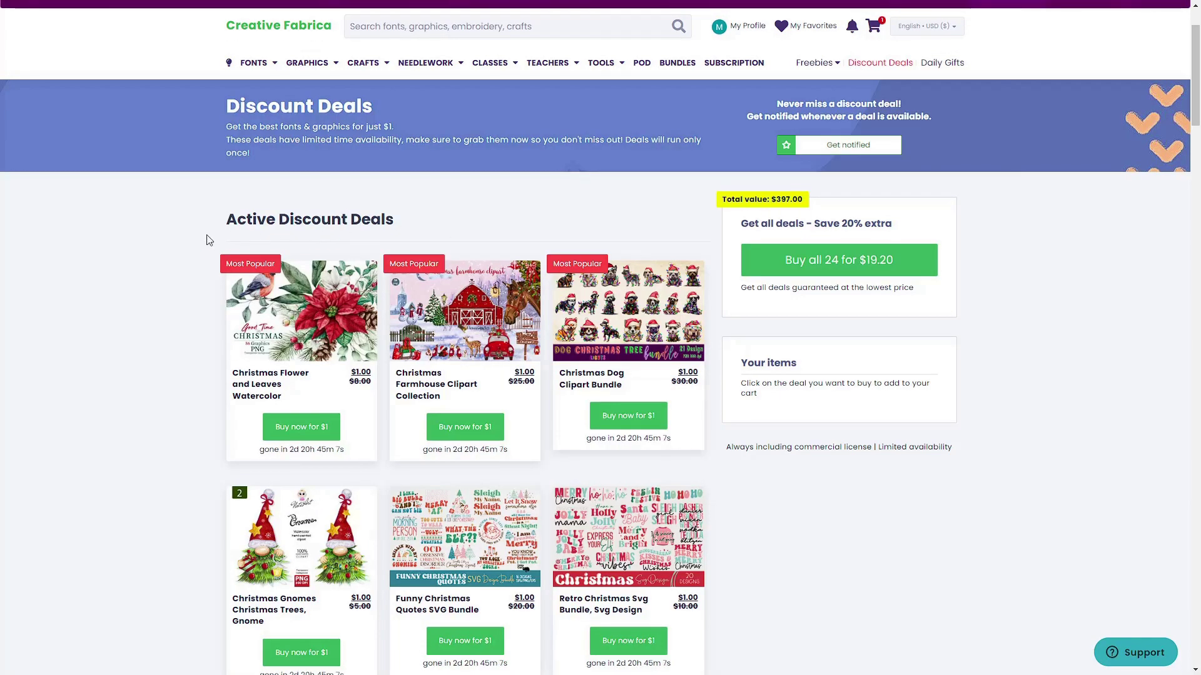
pyautogui.scroll(-1, 197, 243)
pyautogui.scroll(-3, 197, 243)
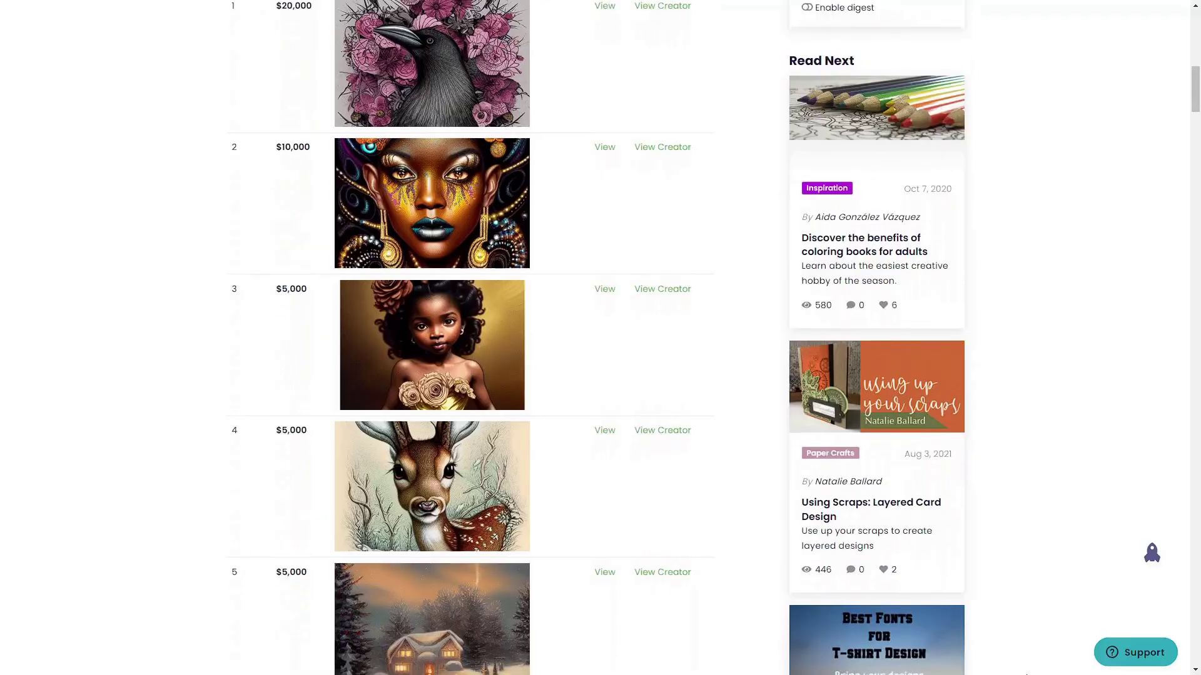
pyautogui.scroll(-3, 601, 337)
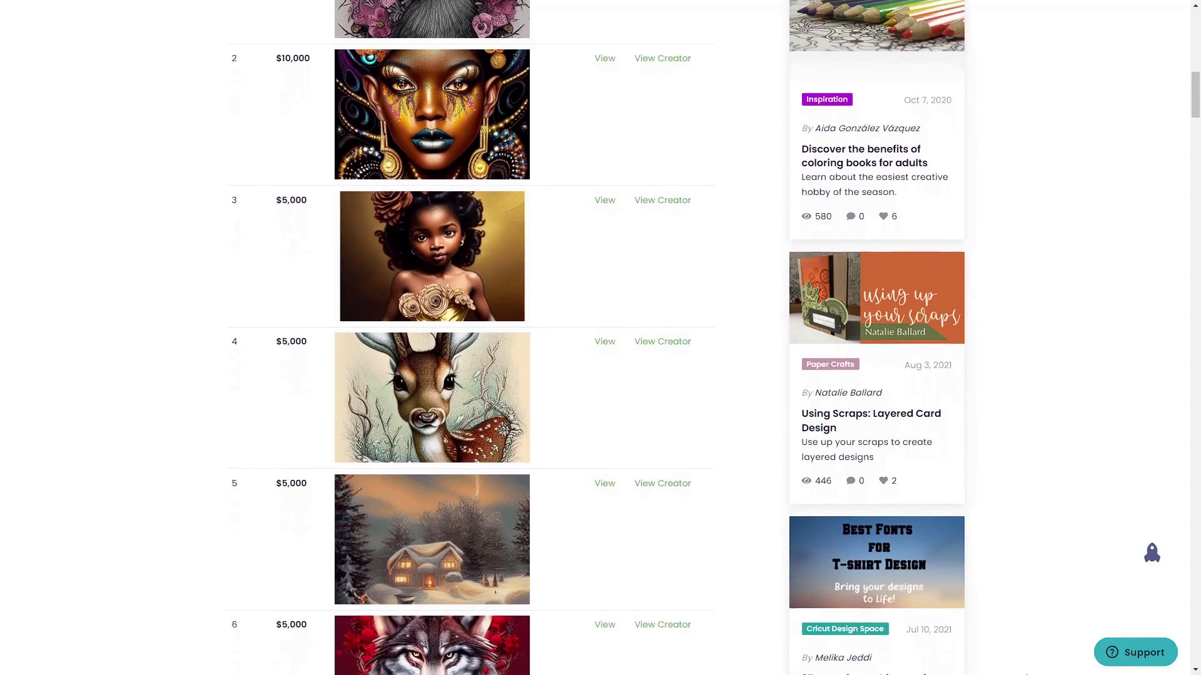
pyautogui.scroll(-2, 601, 338)
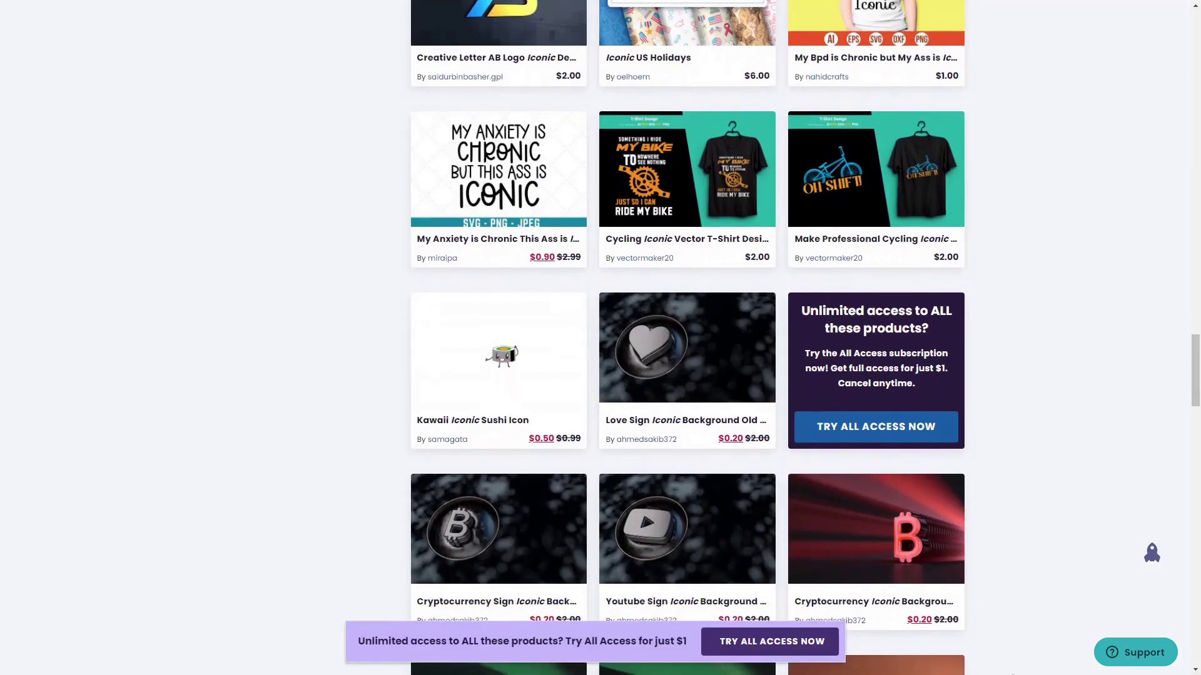
pyautogui.scroll(-1, 600, 338)
pyautogui.scroll(-3, 601, 338)
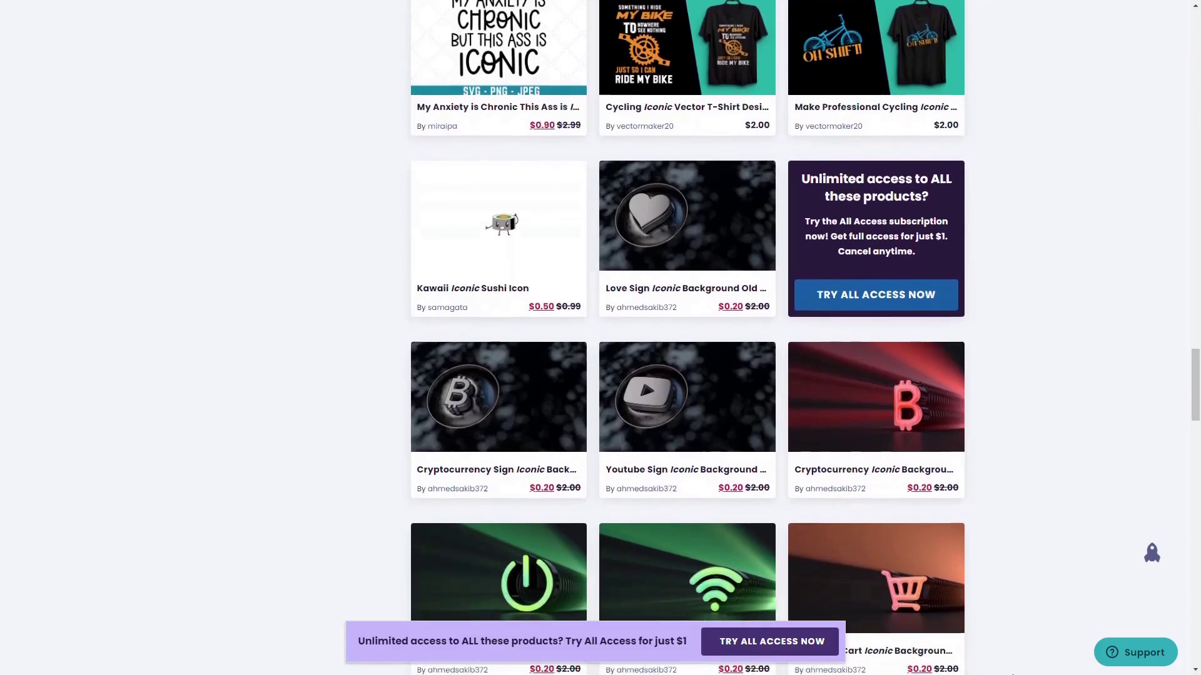
pyautogui.scroll(-3, 1013, 674)
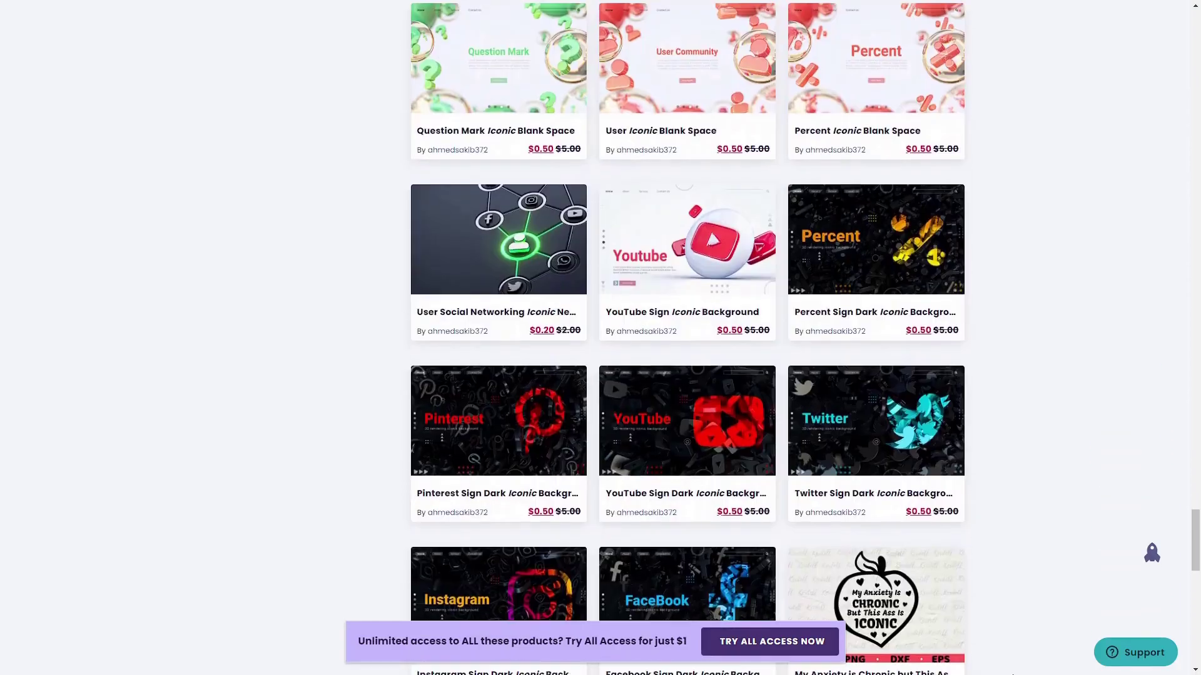
pyautogui.scroll(-3, 1013, 674)
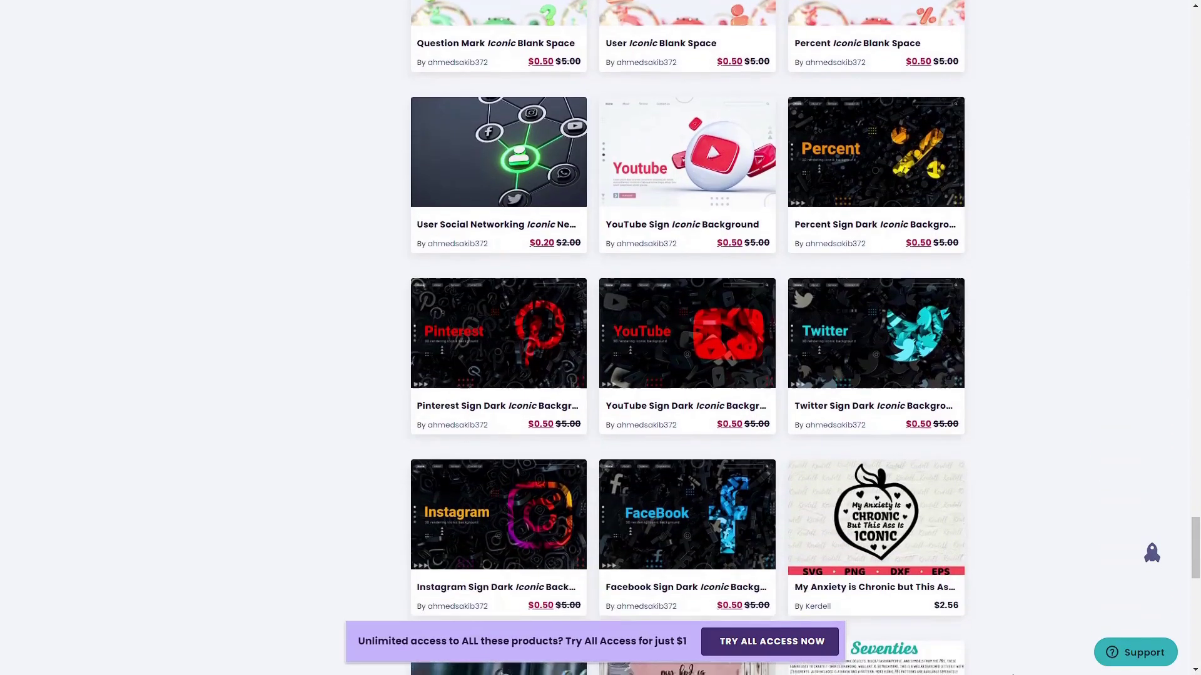
pyautogui.scroll(-3, 1014, 674)
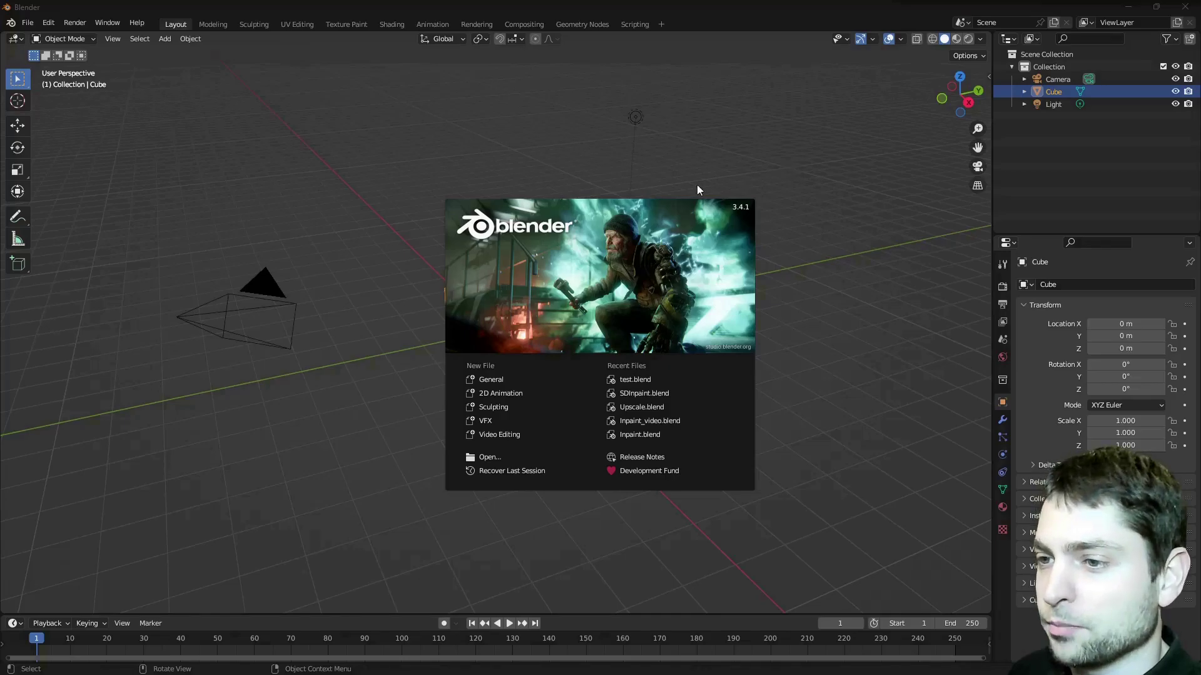
# - Paste the Google Colab backend URL into the AI Render add-on preferences and close Preferences
pyautogui.click(48, 23)
pyautogui.click(49, 22)
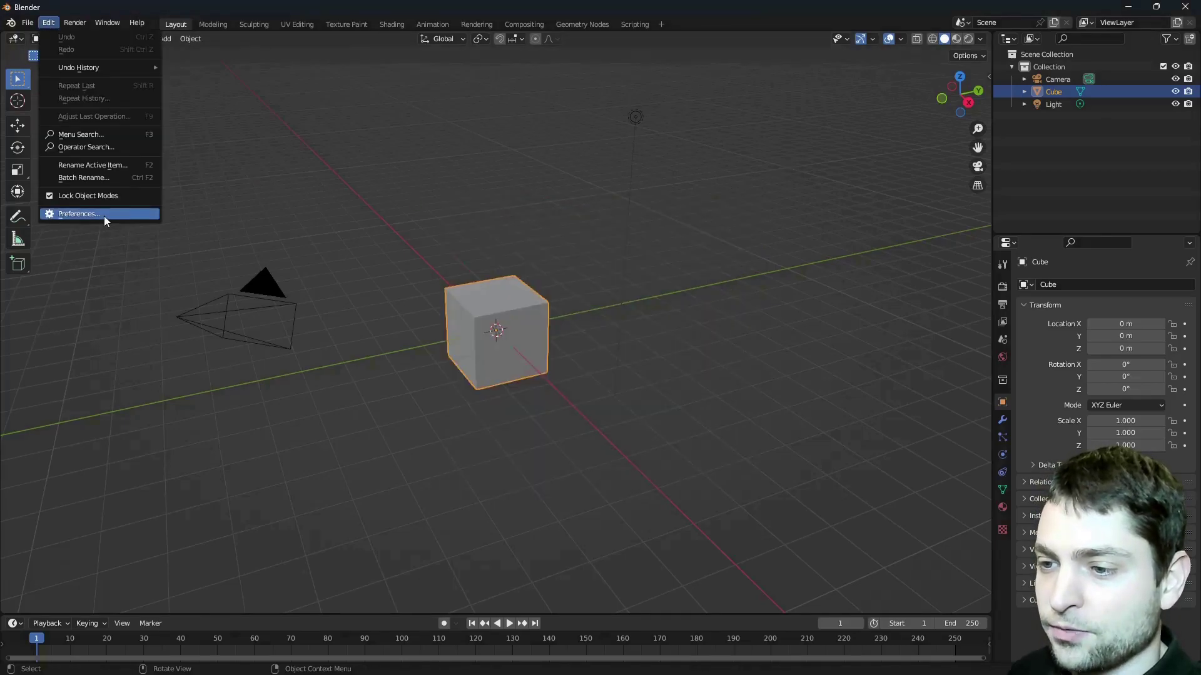
pyautogui.click(107, 215)
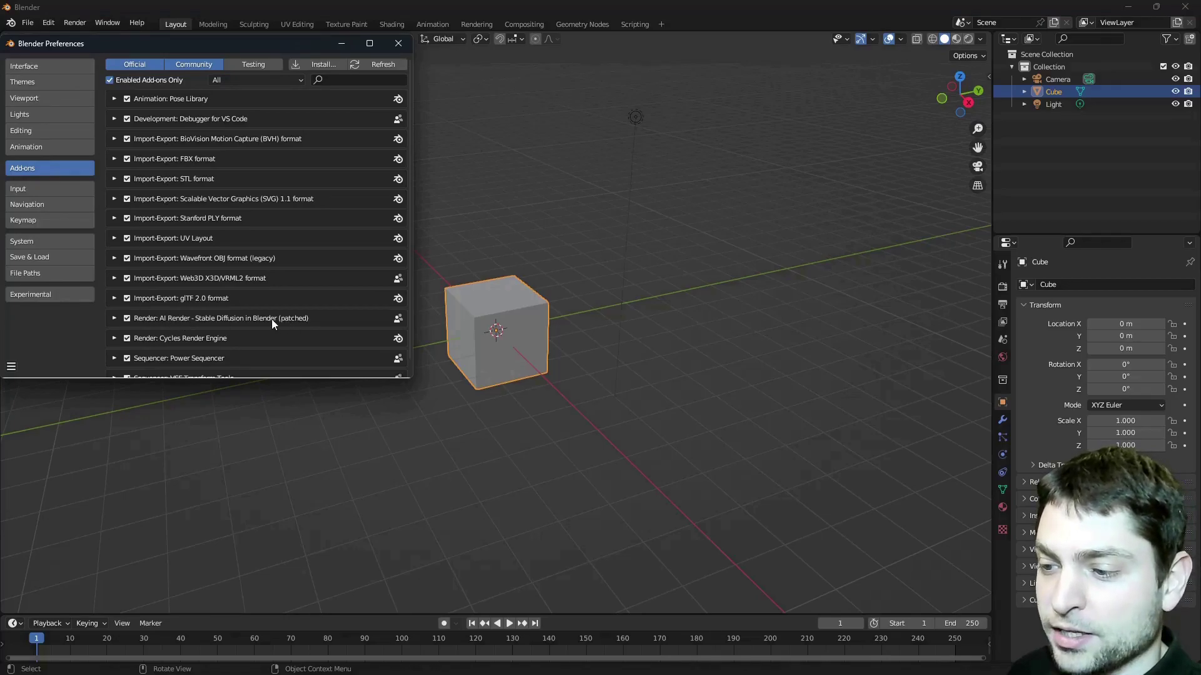
pyautogui.click(115, 318)
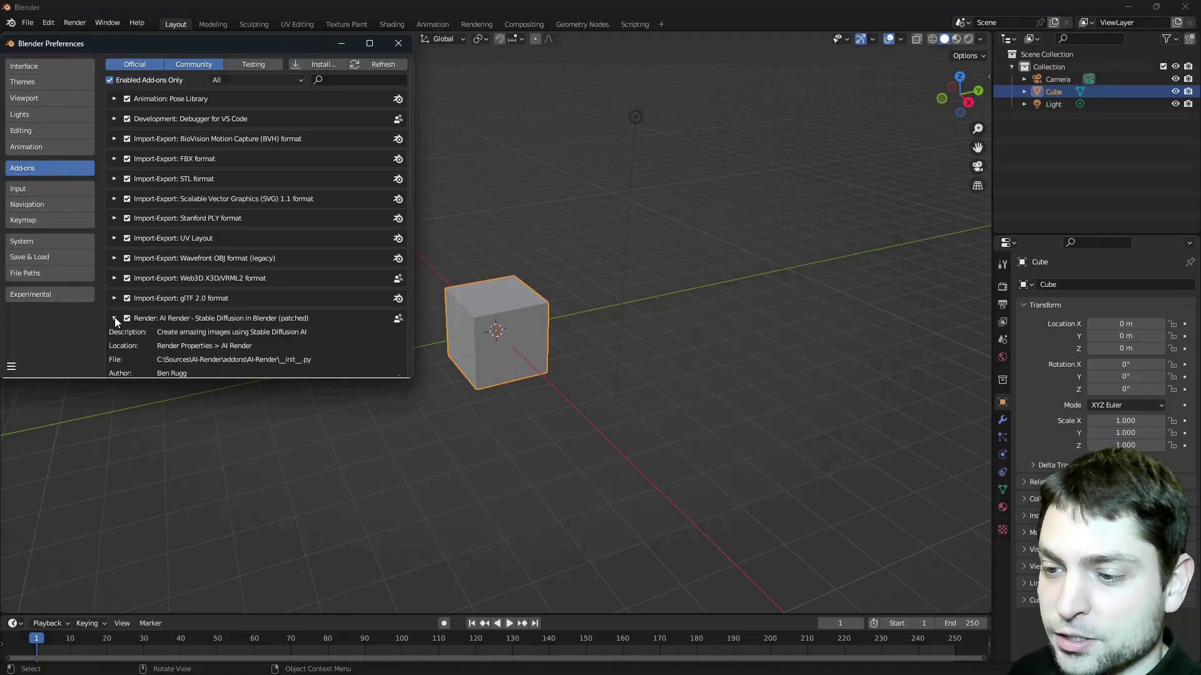
pyautogui.scroll(-2, 351, 292)
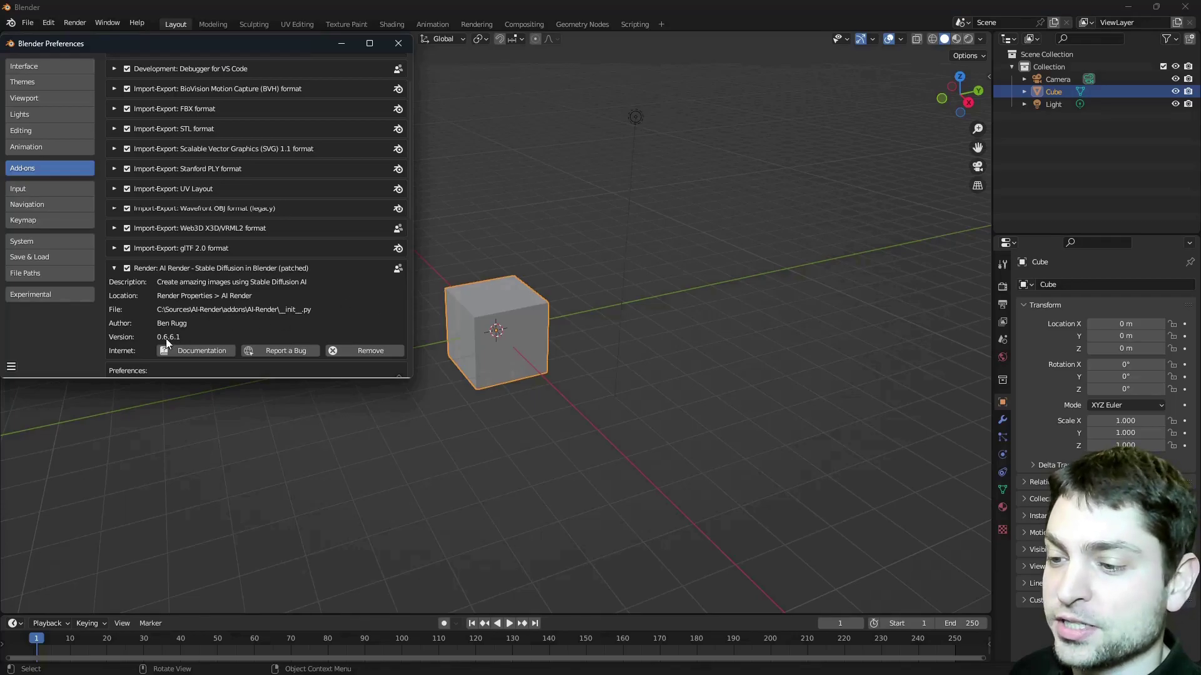
pyautogui.scroll(-7, 321, 317)
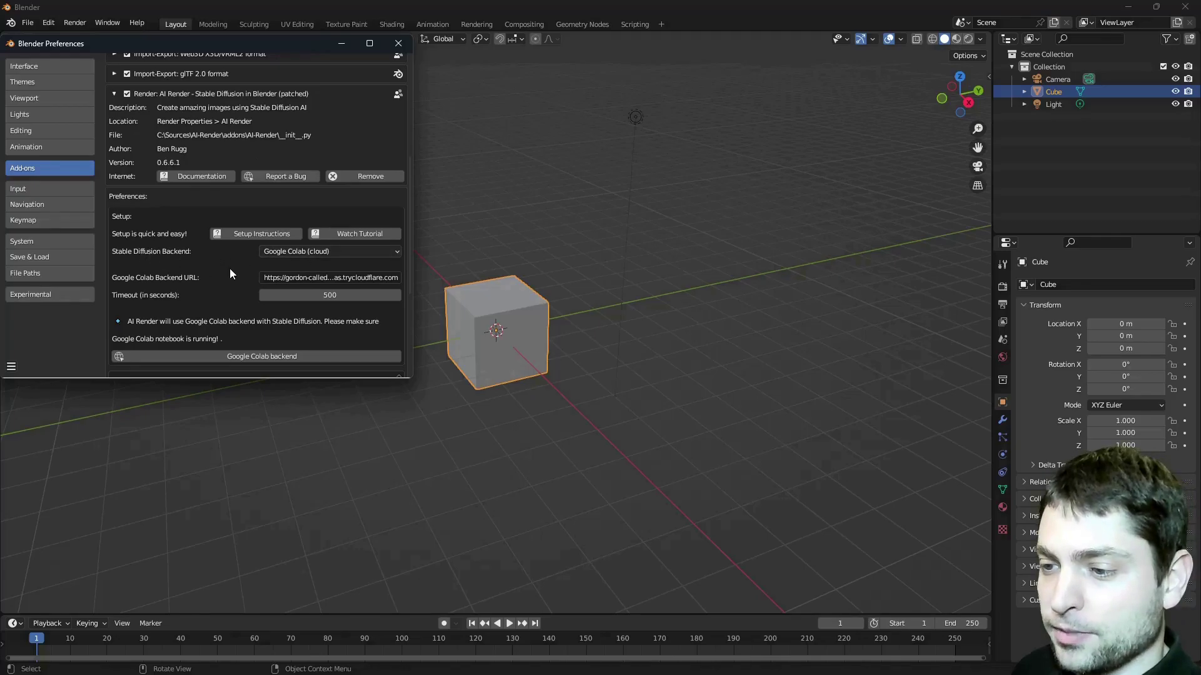
pyautogui.click(324, 275)
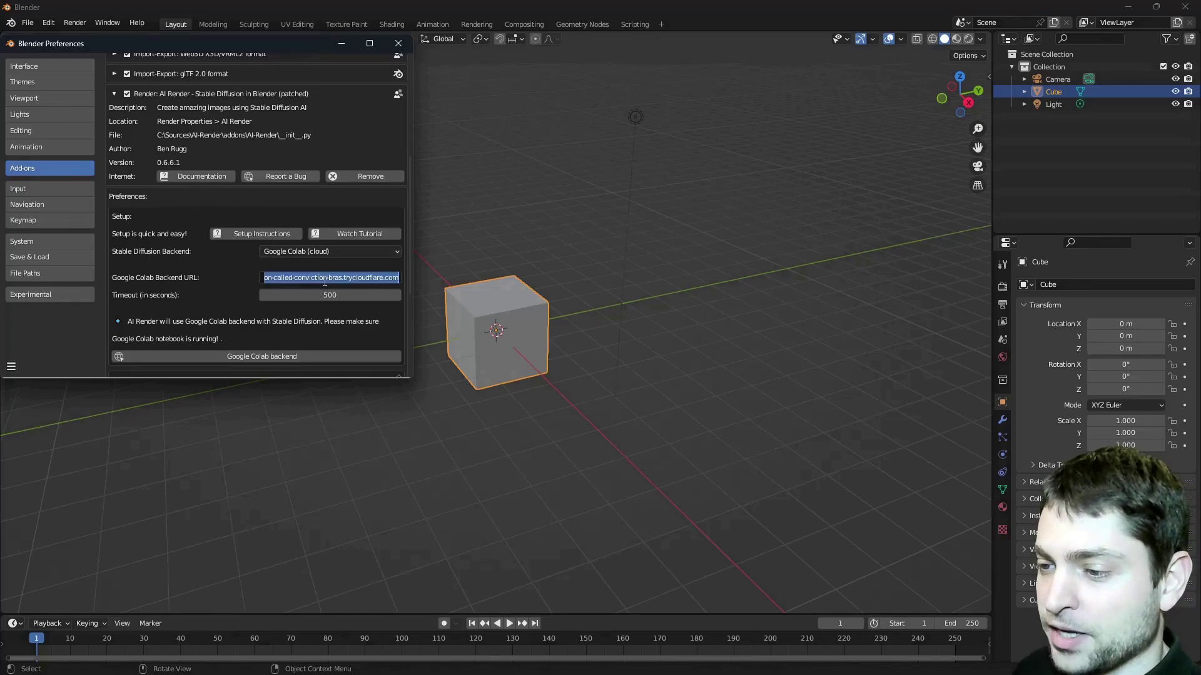
pyautogui.press('End')
pyautogui.press('Return')
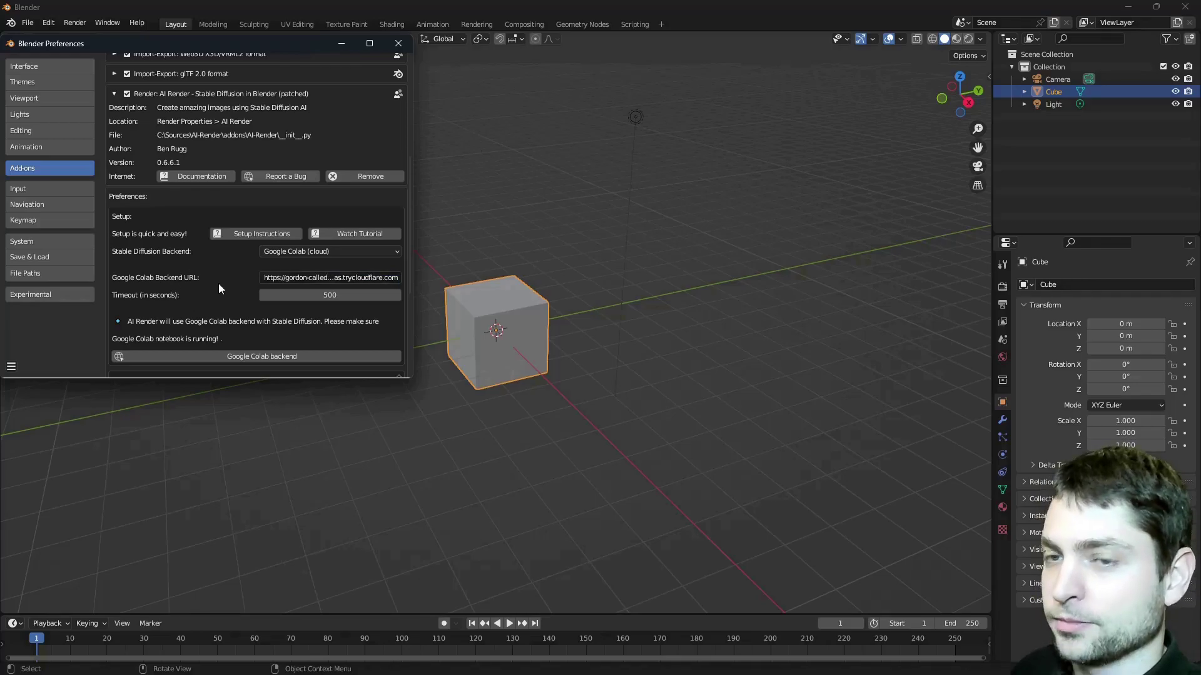
pyautogui.click(398, 44)
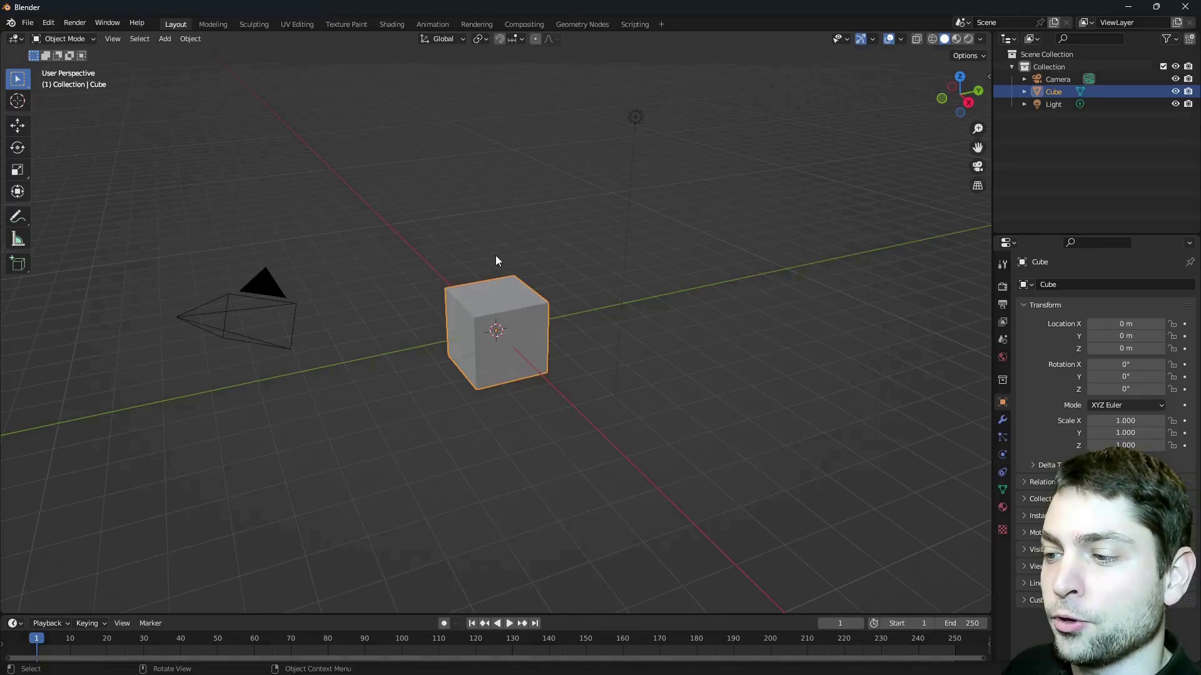
# - Switch the main area to the Movie Clip Editor and open sea_big.mp4 as a clip
pyautogui.click(14, 39)
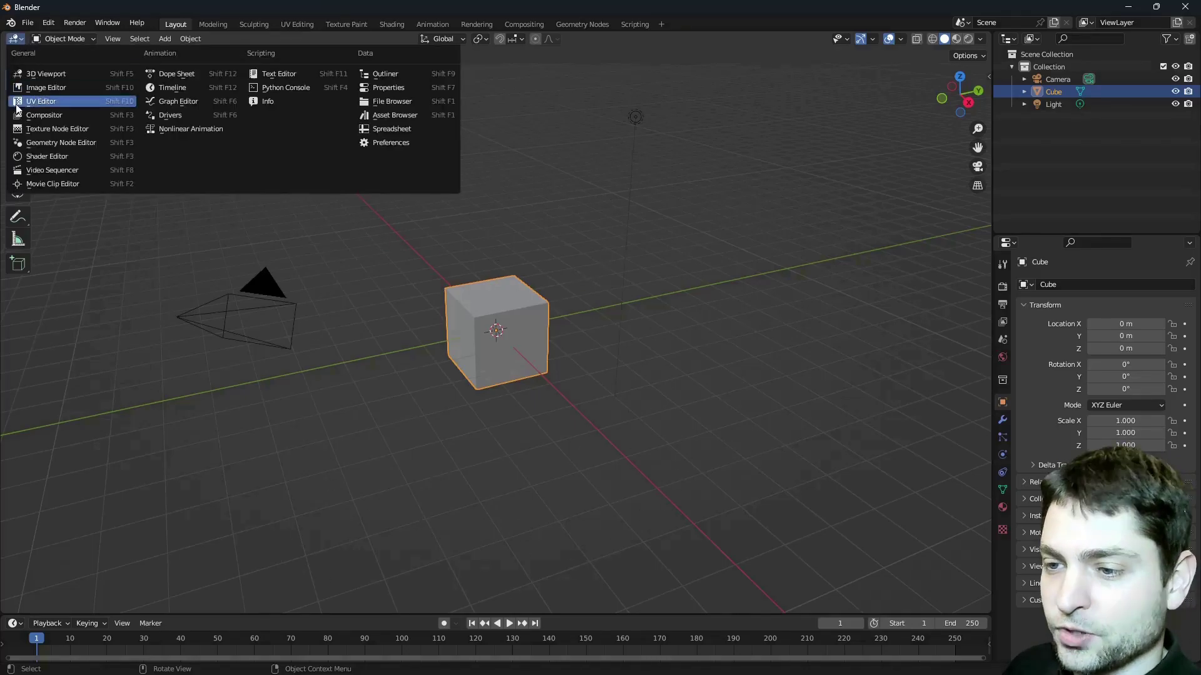
pyautogui.click(55, 184)
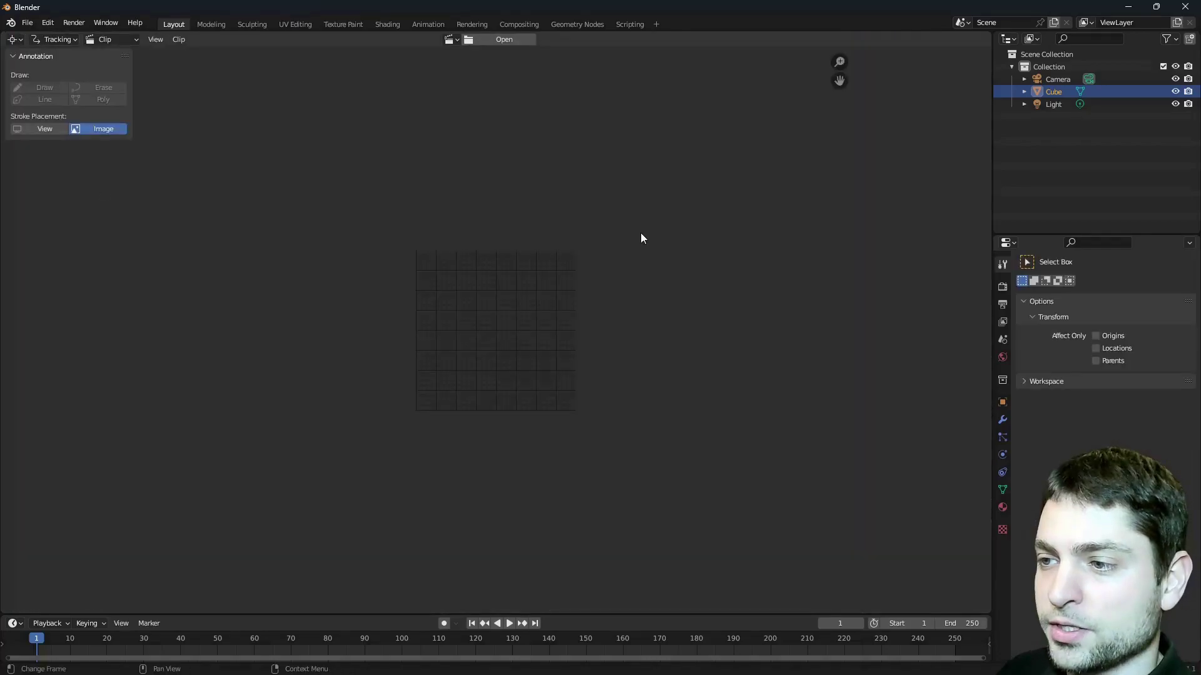
pyautogui.click(494, 39)
pyautogui.click(456, 231)
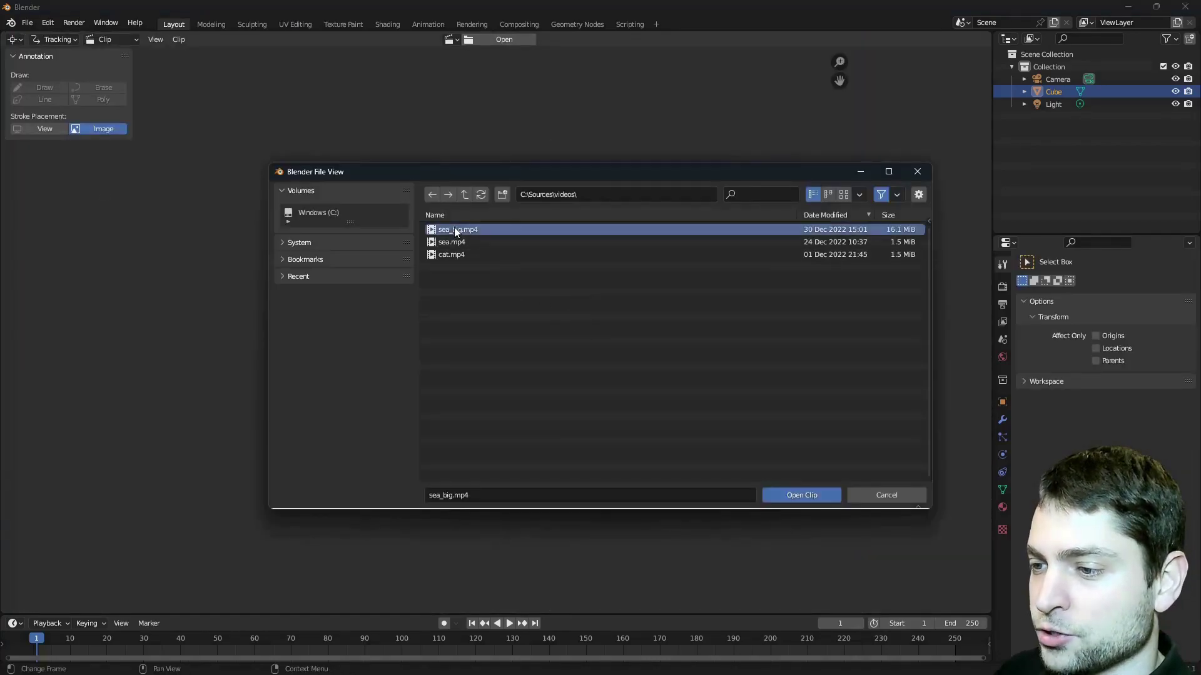
pyautogui.click(797, 496)
pyautogui.scroll(-5, 556, 238)
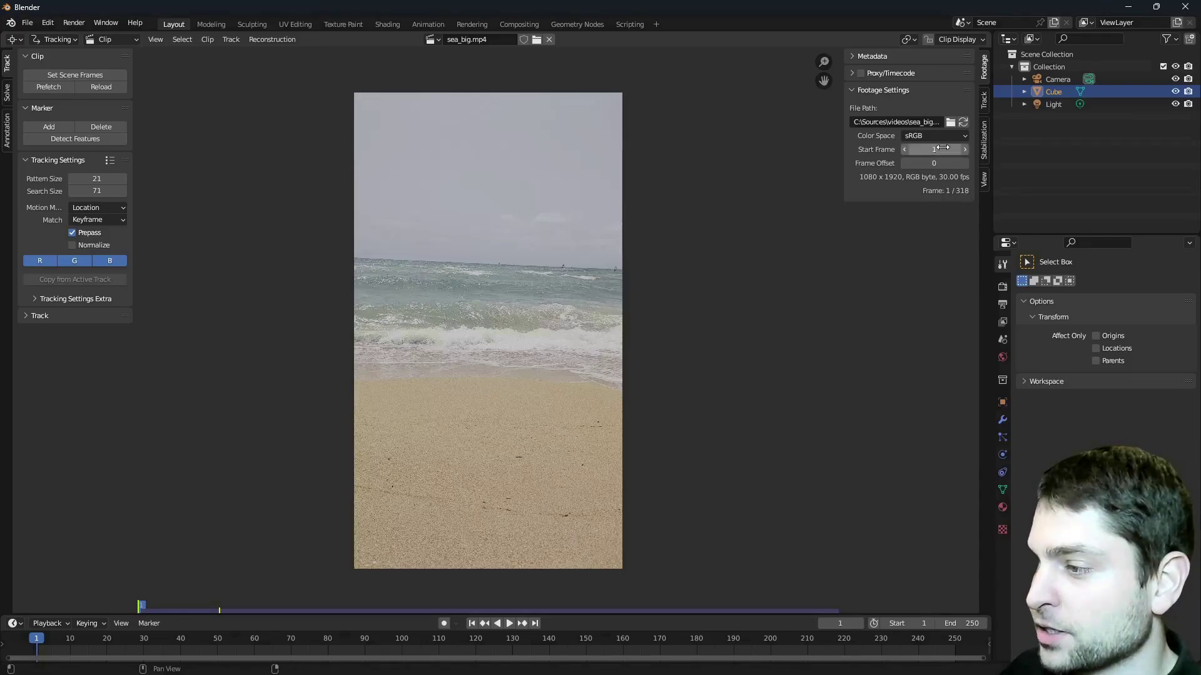
# - Set the scene end frame to 318
pyautogui.click(969, 625)
pyautogui.write('318')
pyautogui.press('Return')
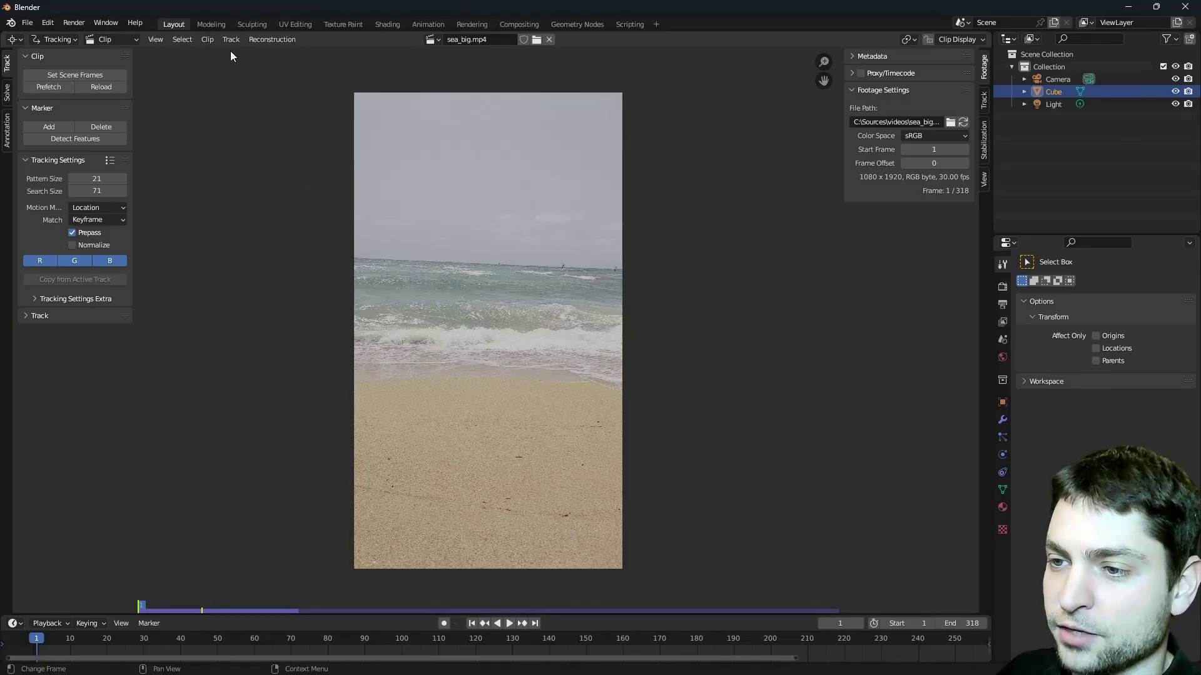
# - Prefetch all clip frames into memory, play the footage, and stop back at frame 1
pyautogui.click(208, 40)
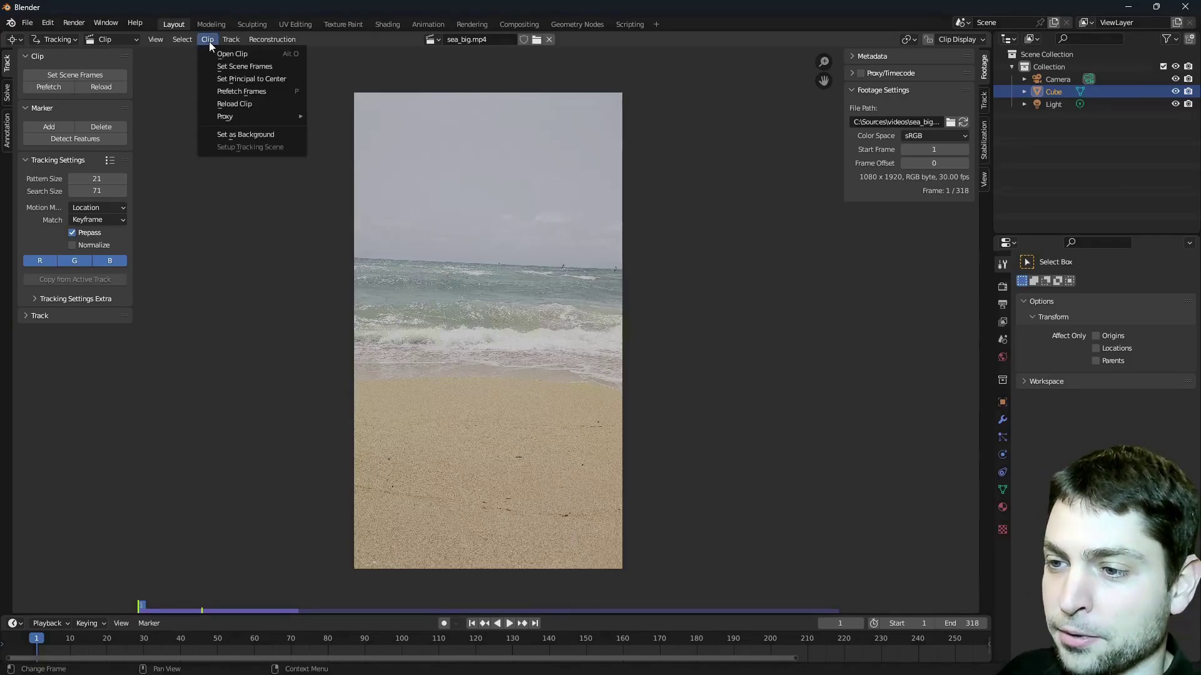
pyautogui.click(280, 92)
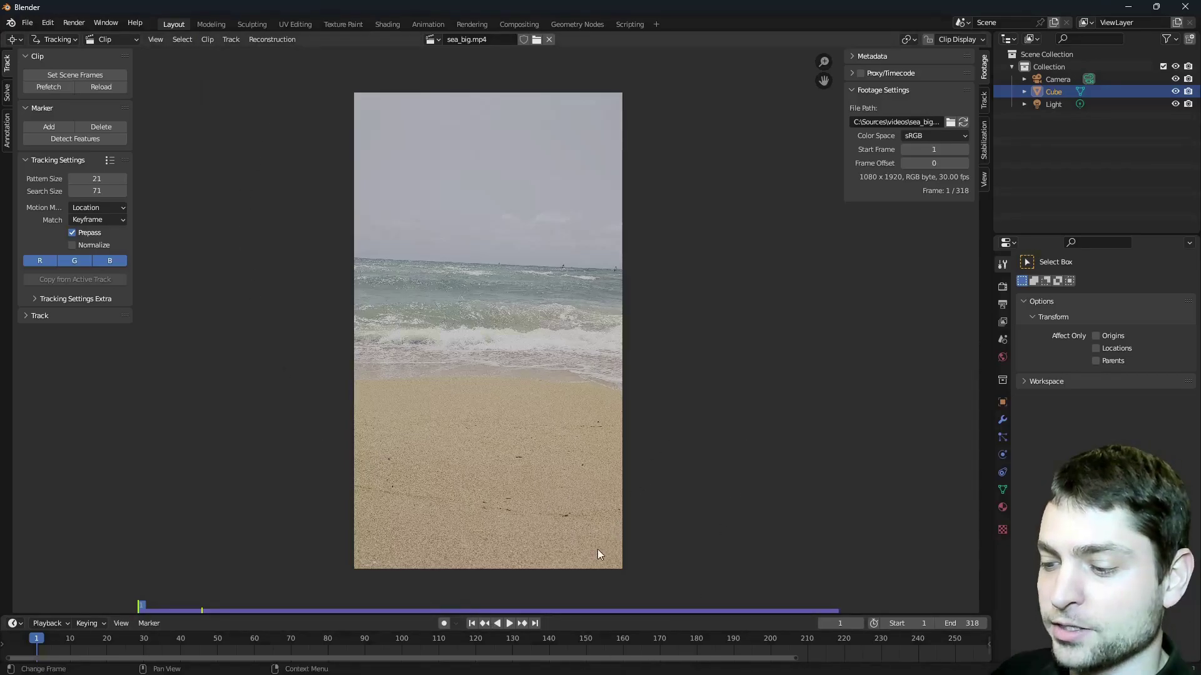
pyautogui.click(508, 624)
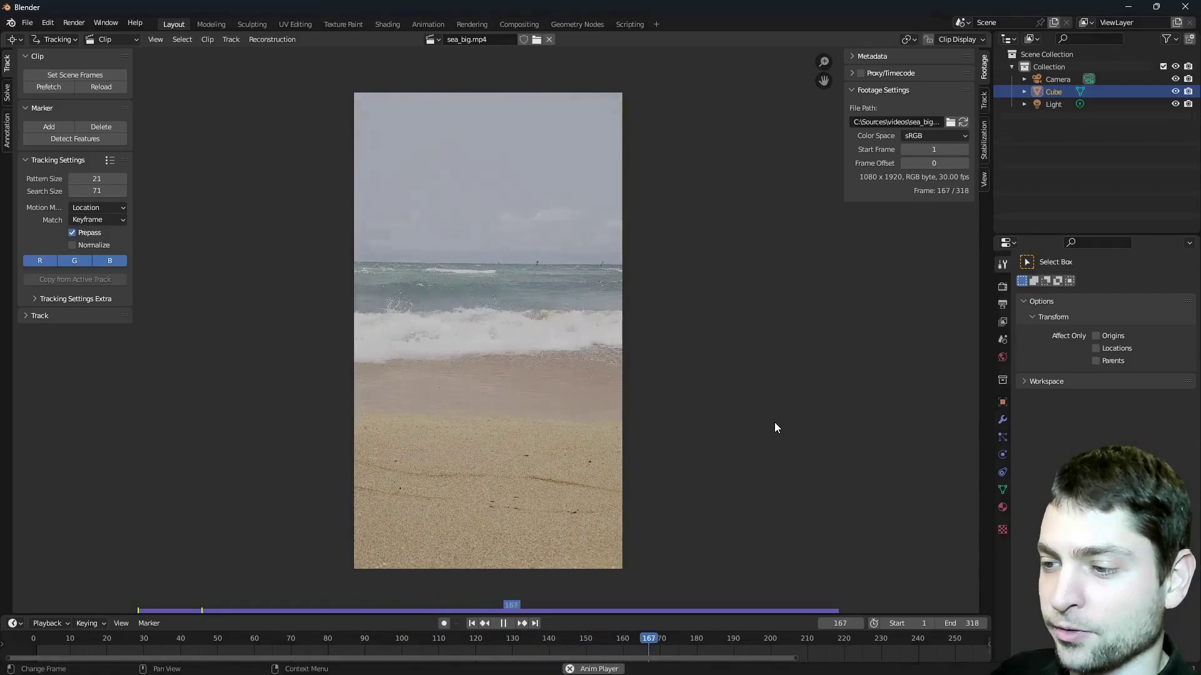
pyautogui.press('Escape')
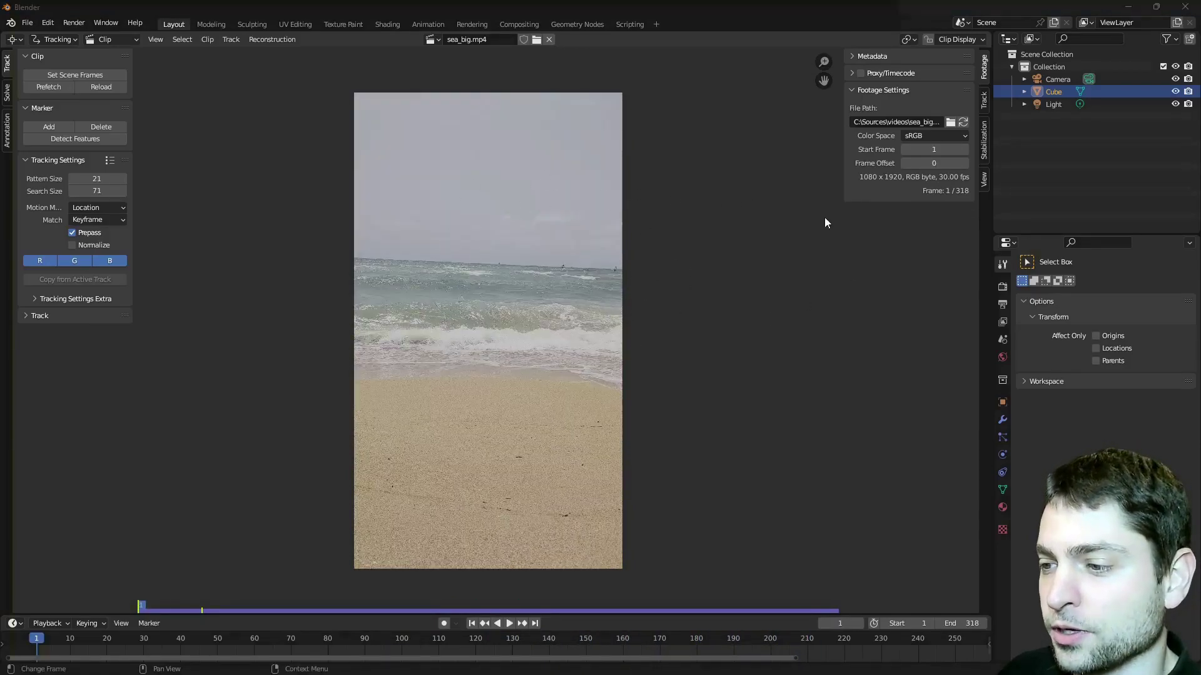
# - Turn the area into a Video Sequencer with the Sequencer & Preview layout
pyautogui.click(21, 41)
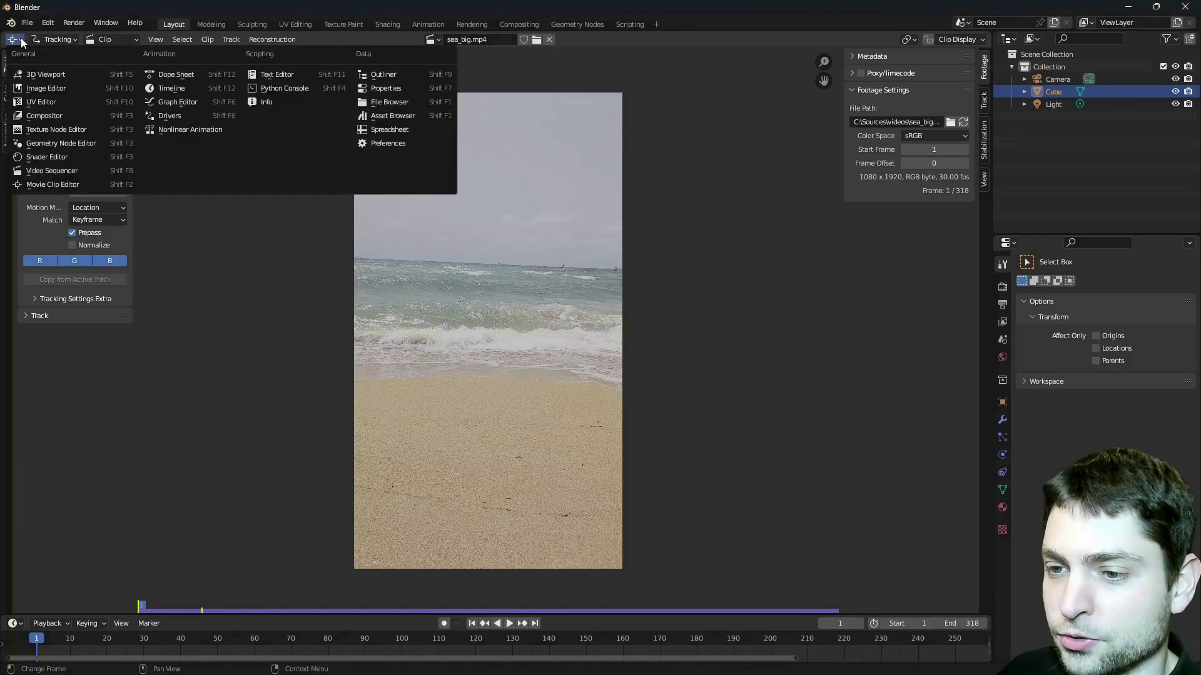
pyautogui.click(107, 169)
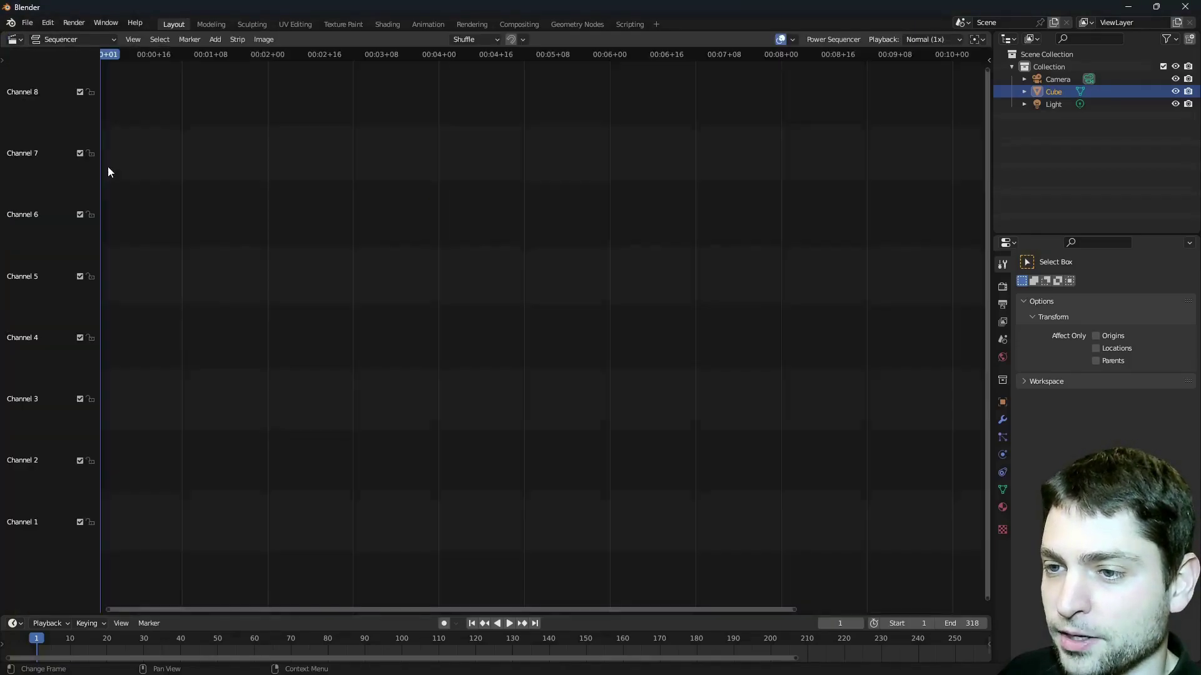
pyautogui.click(111, 39)
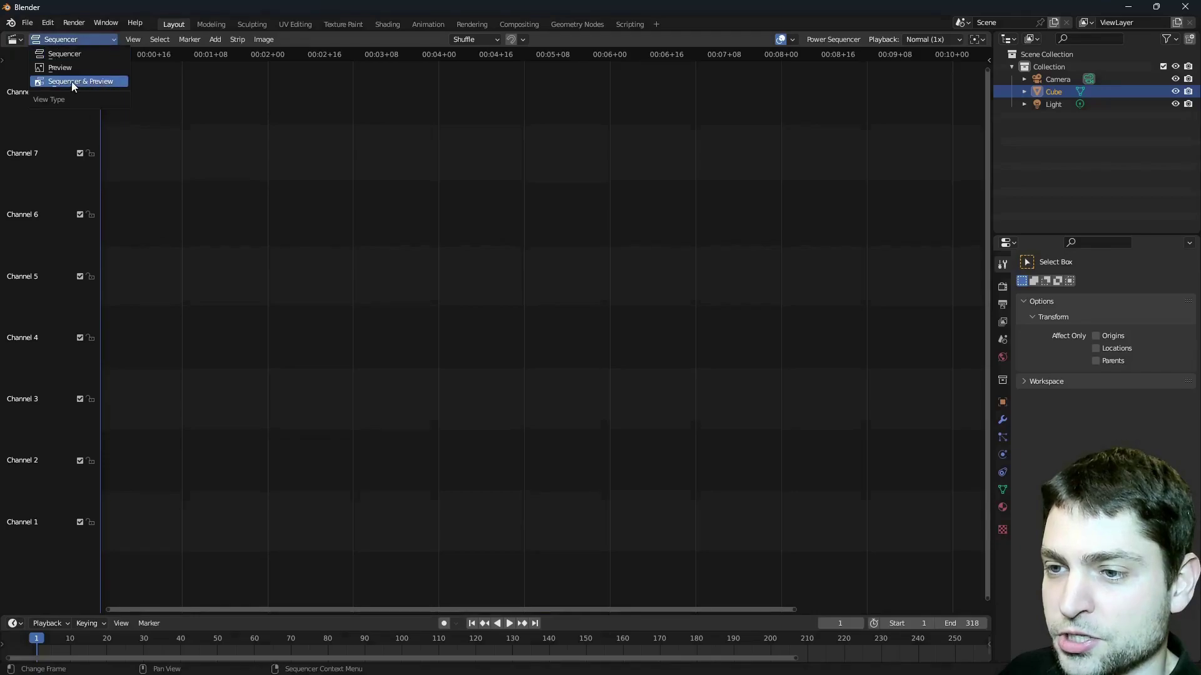
pyautogui.click(99, 81)
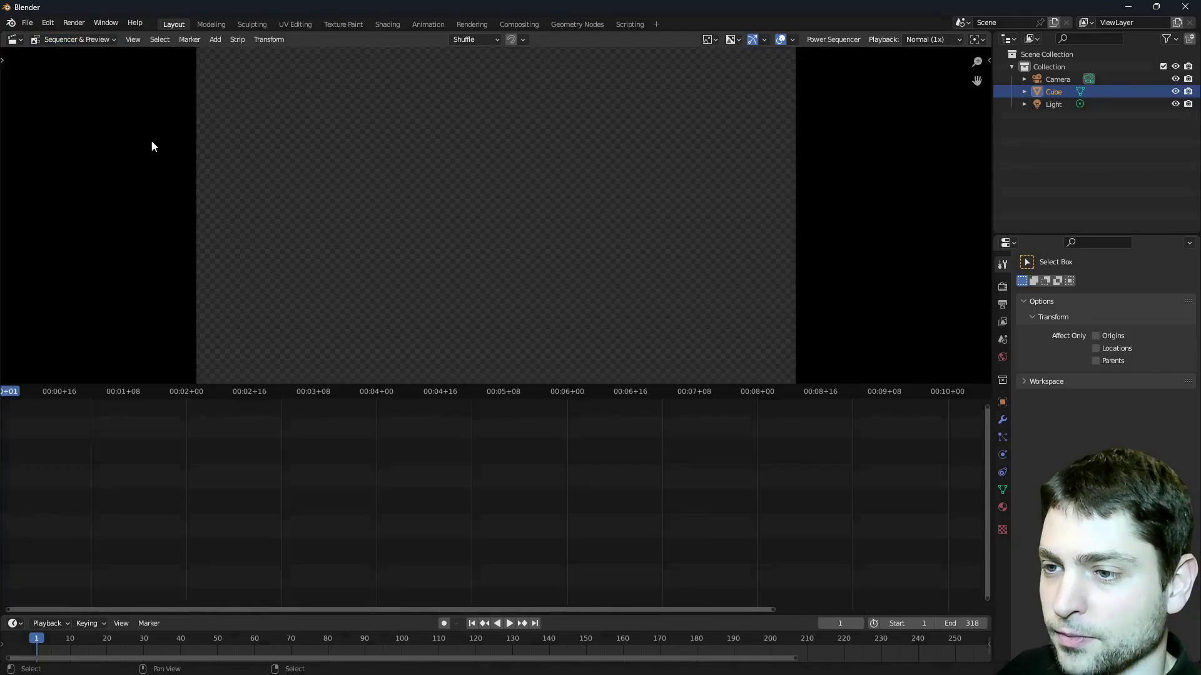
# - Add sea_big.mp4 as a clip strip and fit the view to its content
pyautogui.click(212, 39)
pyautogui.moveTo(238, 66)
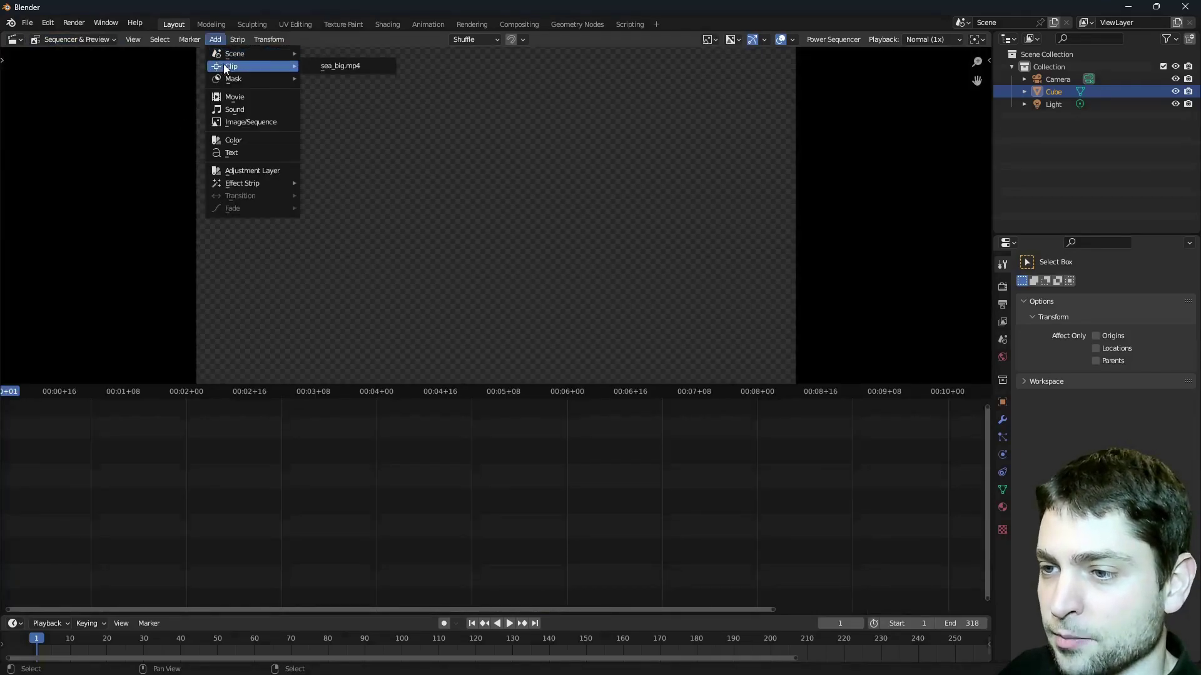
pyautogui.click(355, 67)
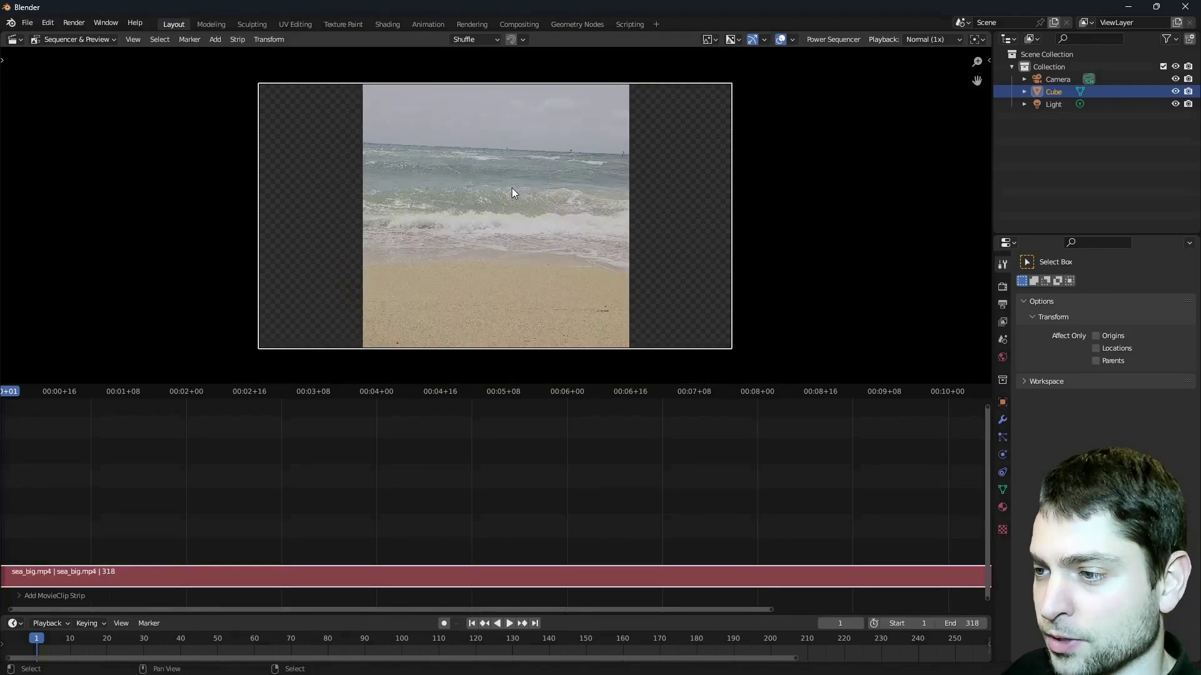
pyautogui.press('Home')
pyautogui.press('Home')
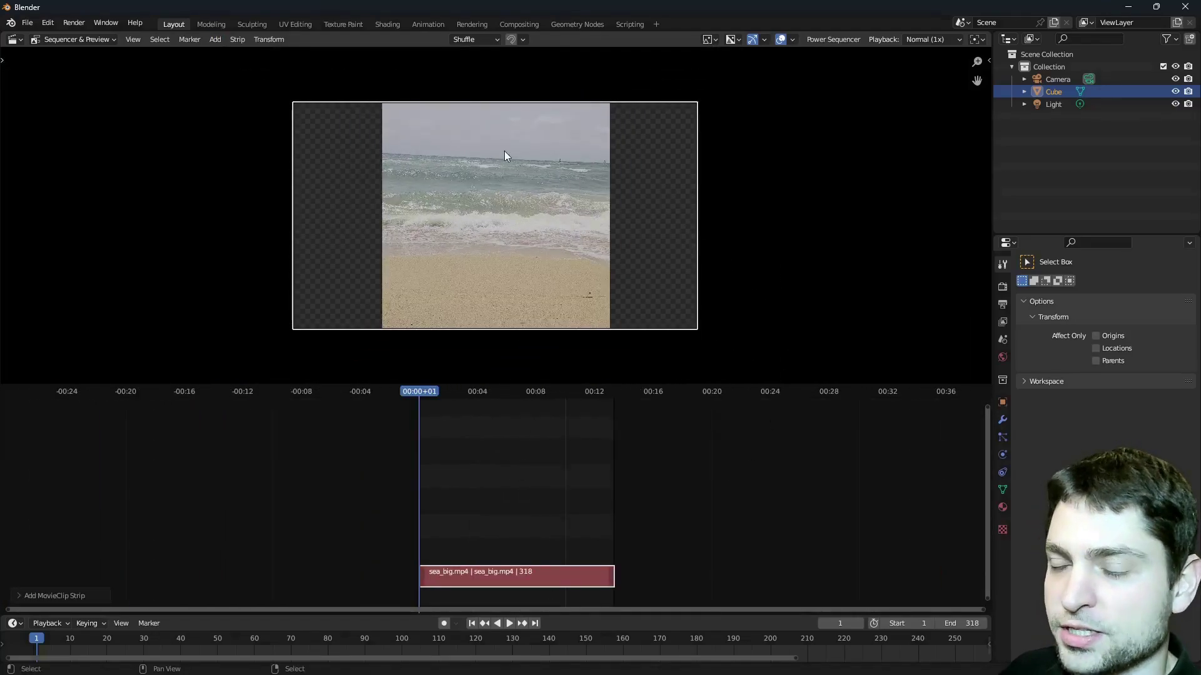
pyautogui.click(1003, 305)
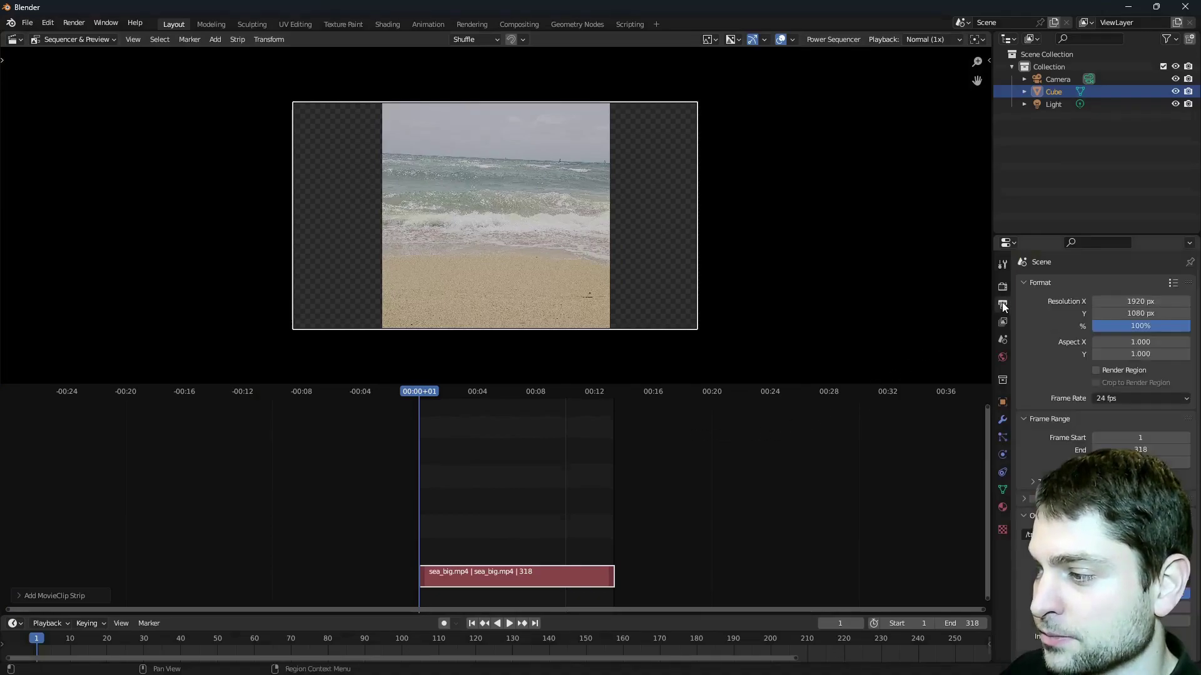
# - Set the output resolution to 1080 x 1920 px at 30 fps
pyautogui.click(1140, 301)
pyautogui.write('1080')
pyautogui.press('Return')
pyautogui.click(1137, 313)
pyautogui.write('19')
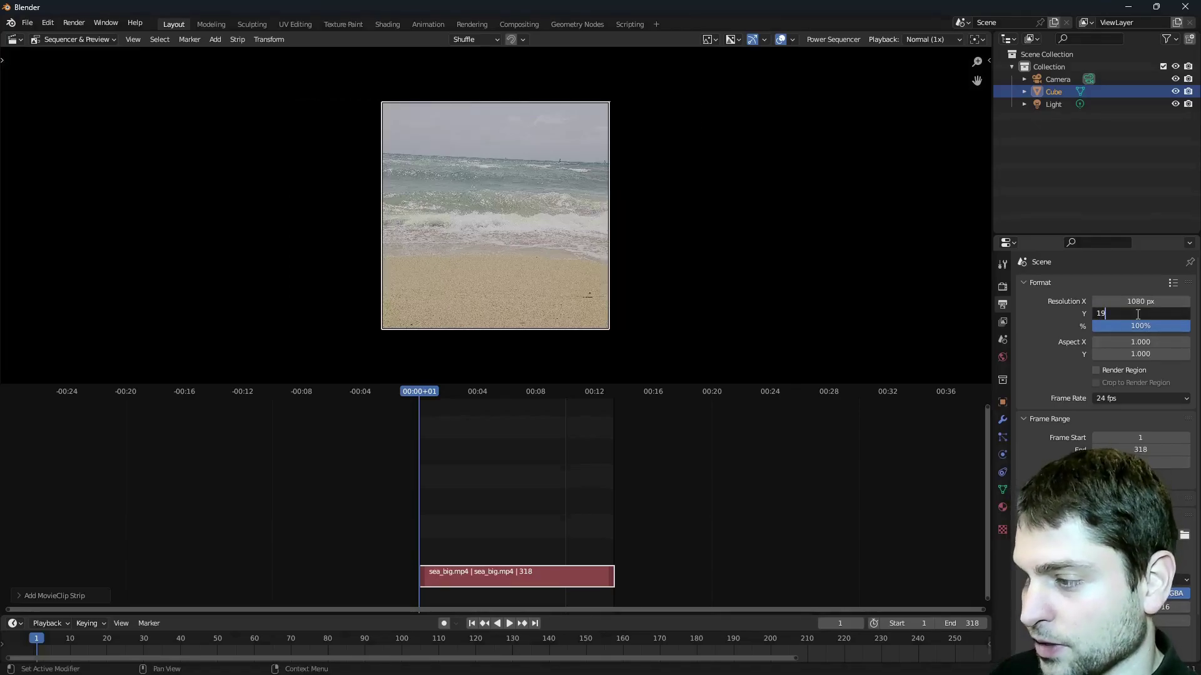
pyautogui.write('20')
pyautogui.press('Return')
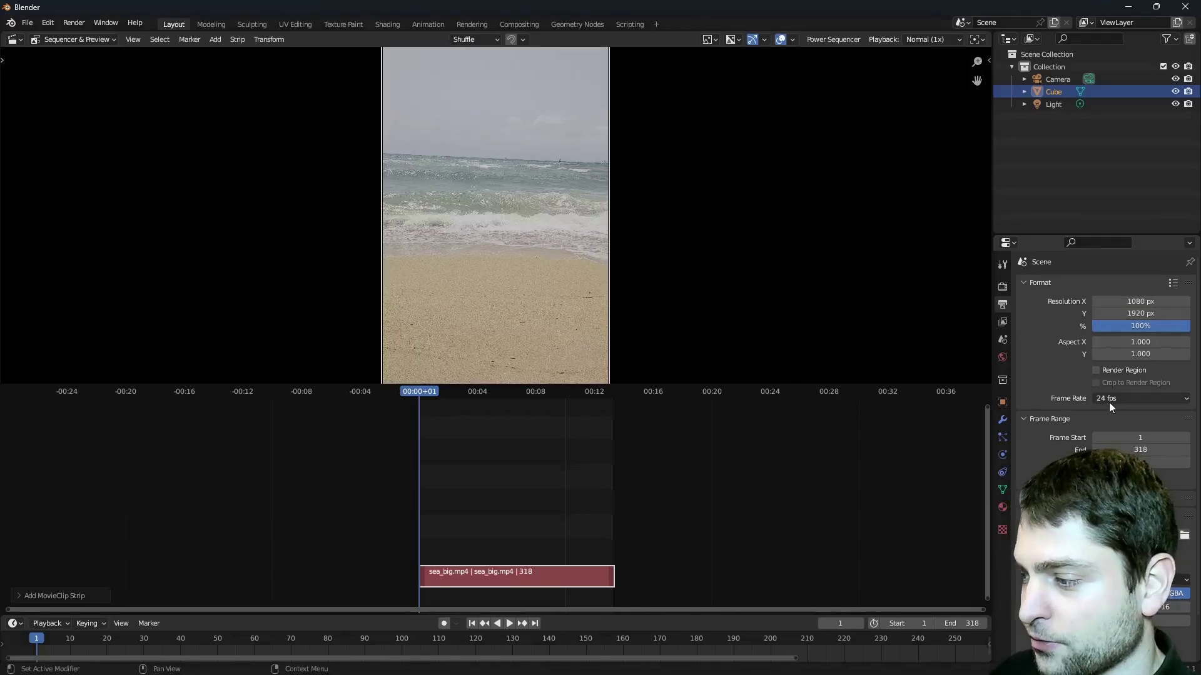
pyautogui.click(1112, 403)
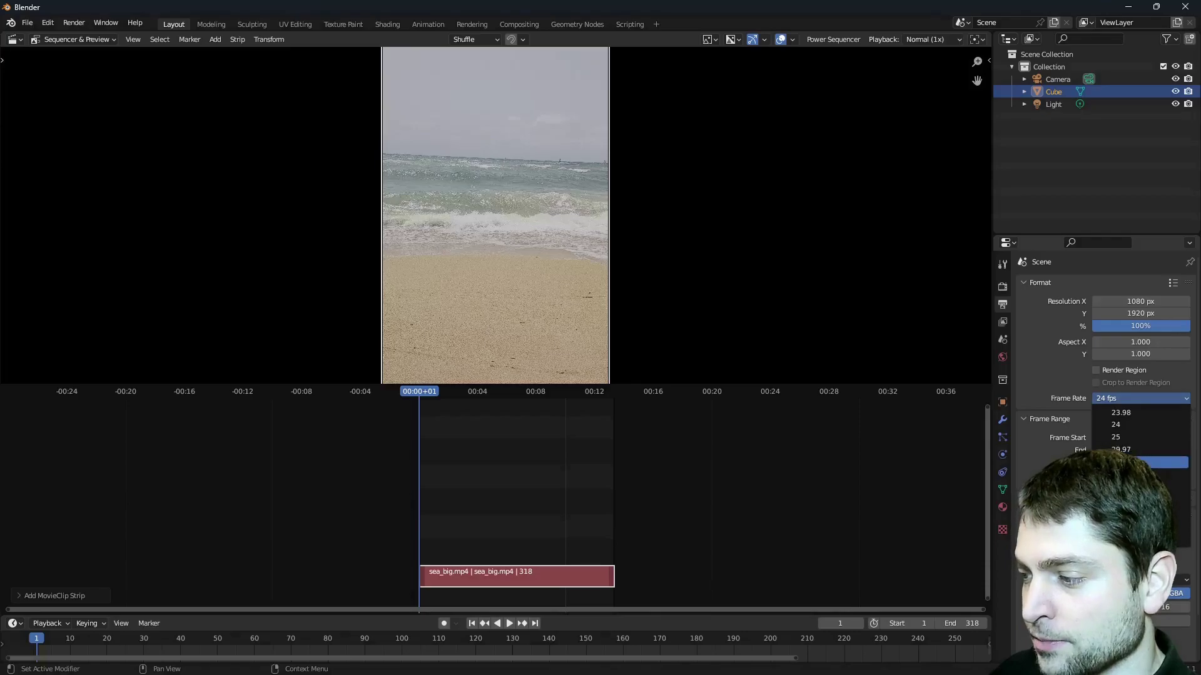
pyautogui.click(1140, 463)
# - Play and stop the portrait clip, then show the render settings in a widened area
pyautogui.click(507, 624)
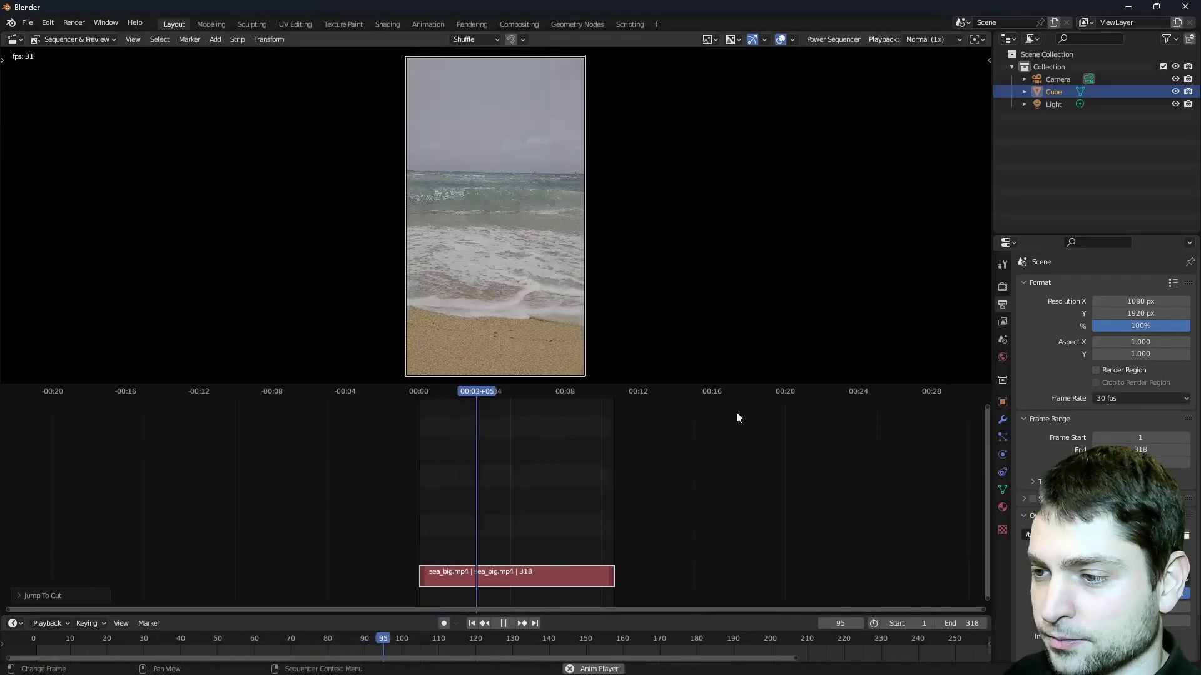
pyautogui.press('space')
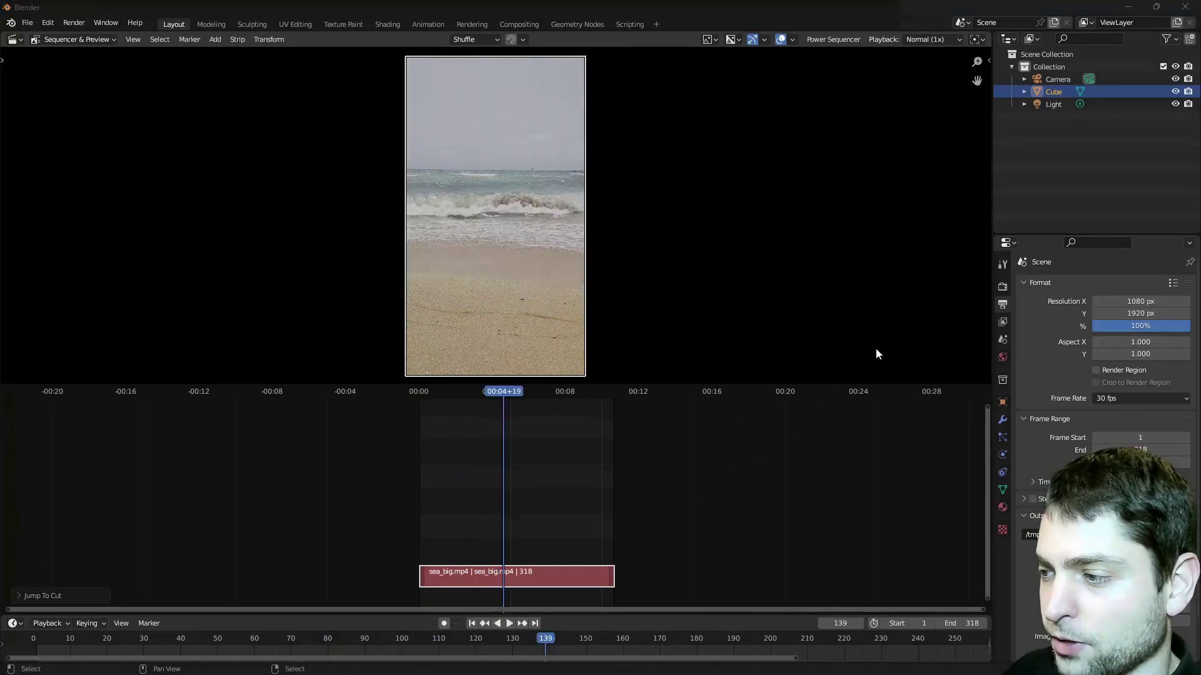
pyautogui.click(1003, 287)
pyautogui.moveTo(991, 274); pyautogui.dragTo(431, 272)
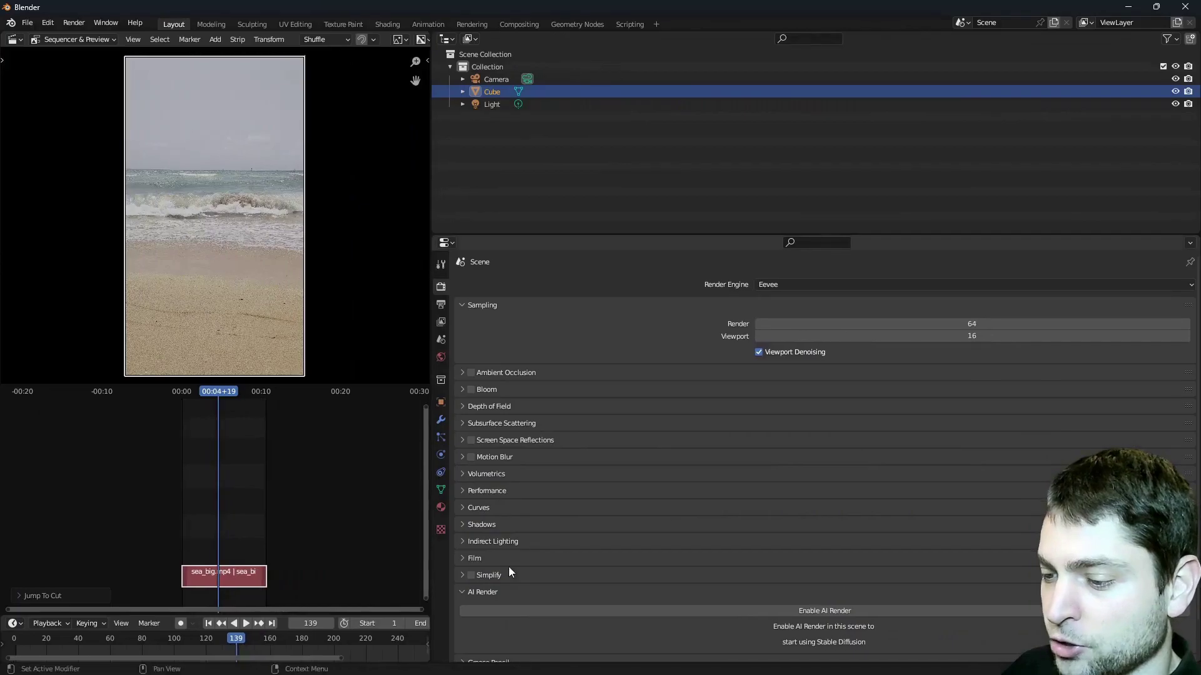
# - Enable AI Render with the upsclate model and the preset style turned off
pyautogui.click(690, 609)
pyautogui.scroll(-10, 680, 573)
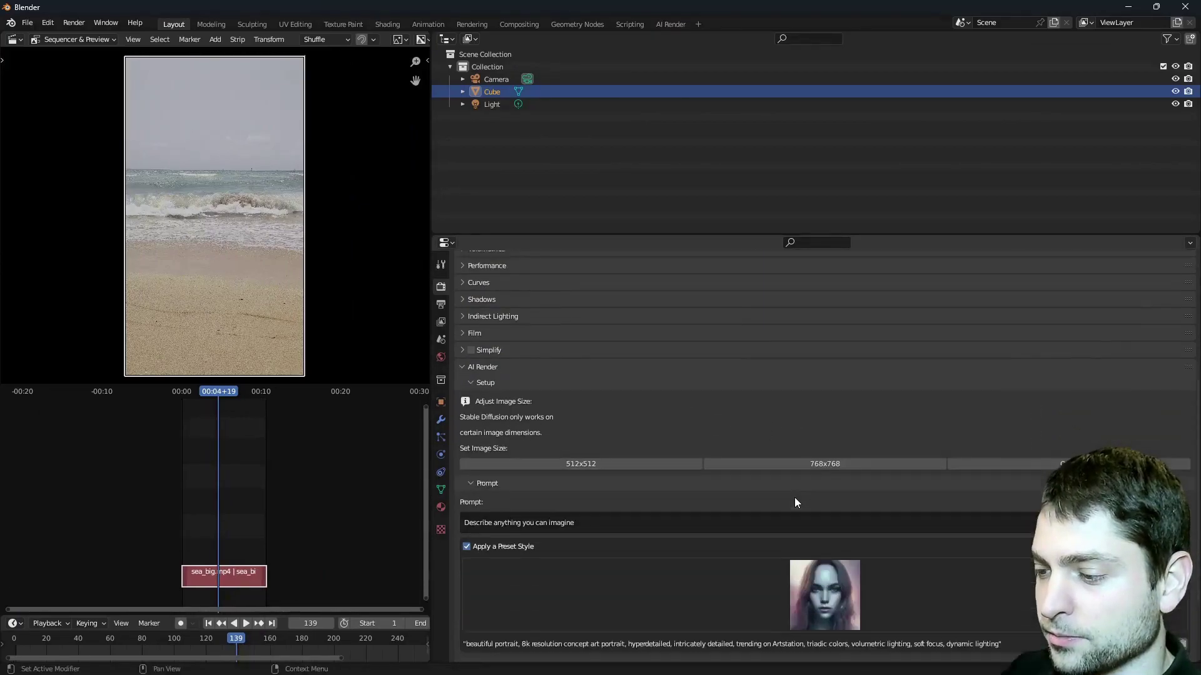
pyautogui.scroll(-3, 794, 498)
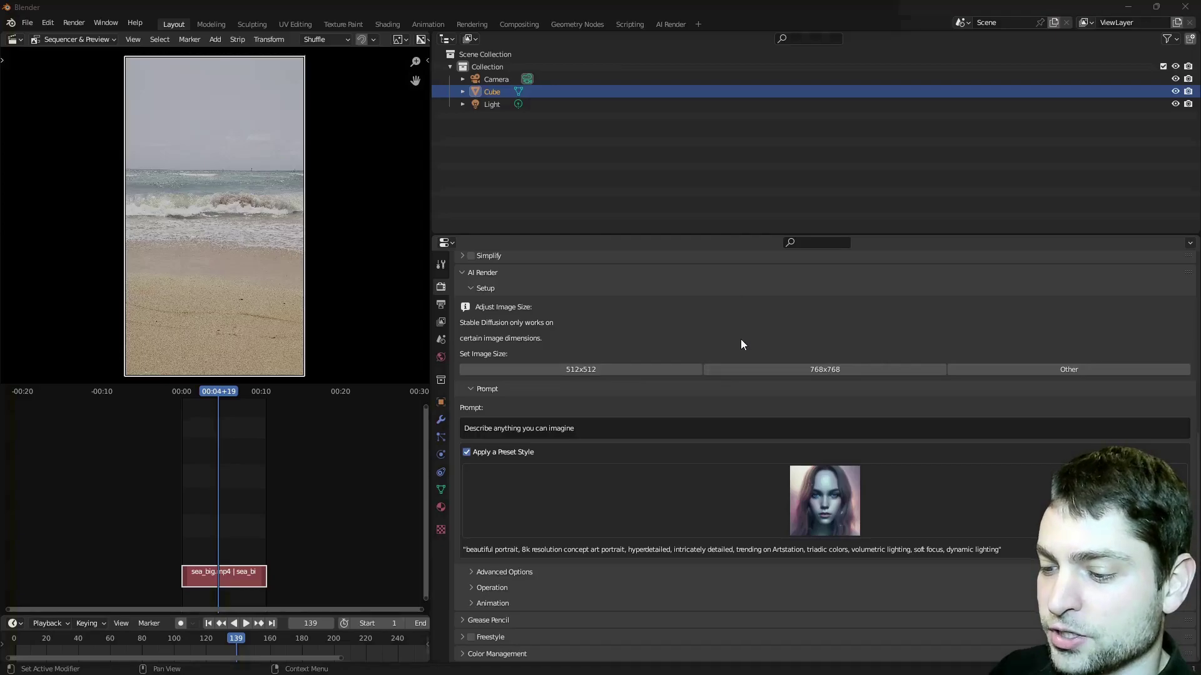
pyautogui.click(470, 571)
pyautogui.scroll(-1, 734, 410)
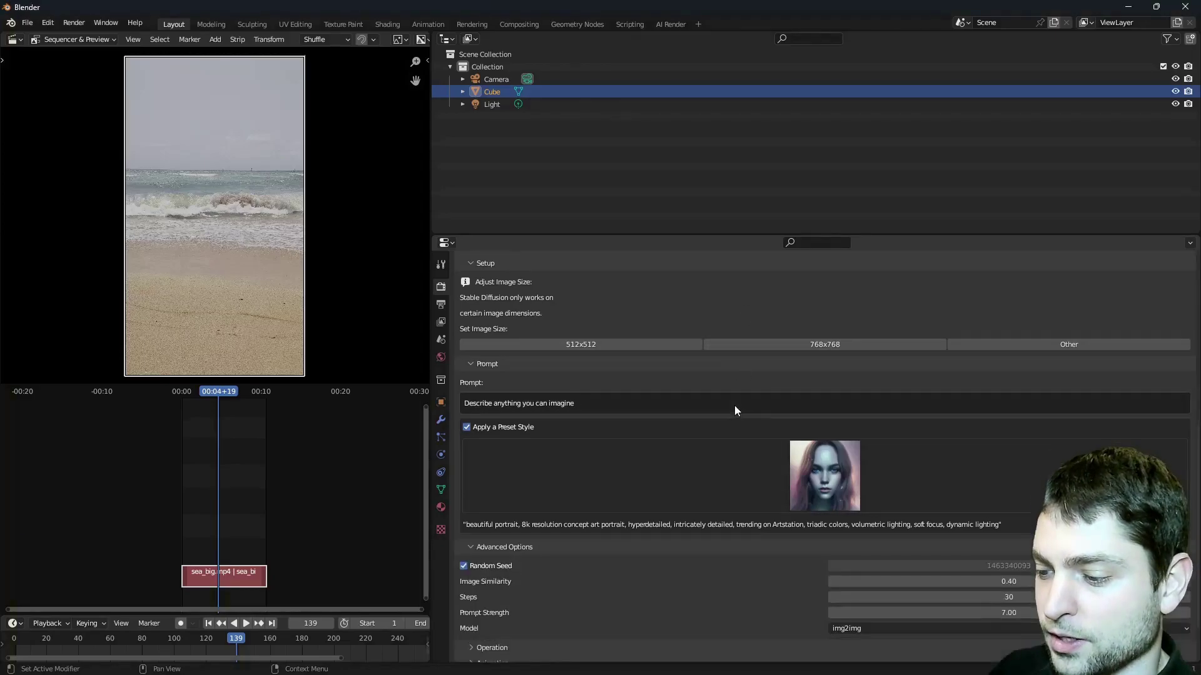
pyautogui.click(967, 630)
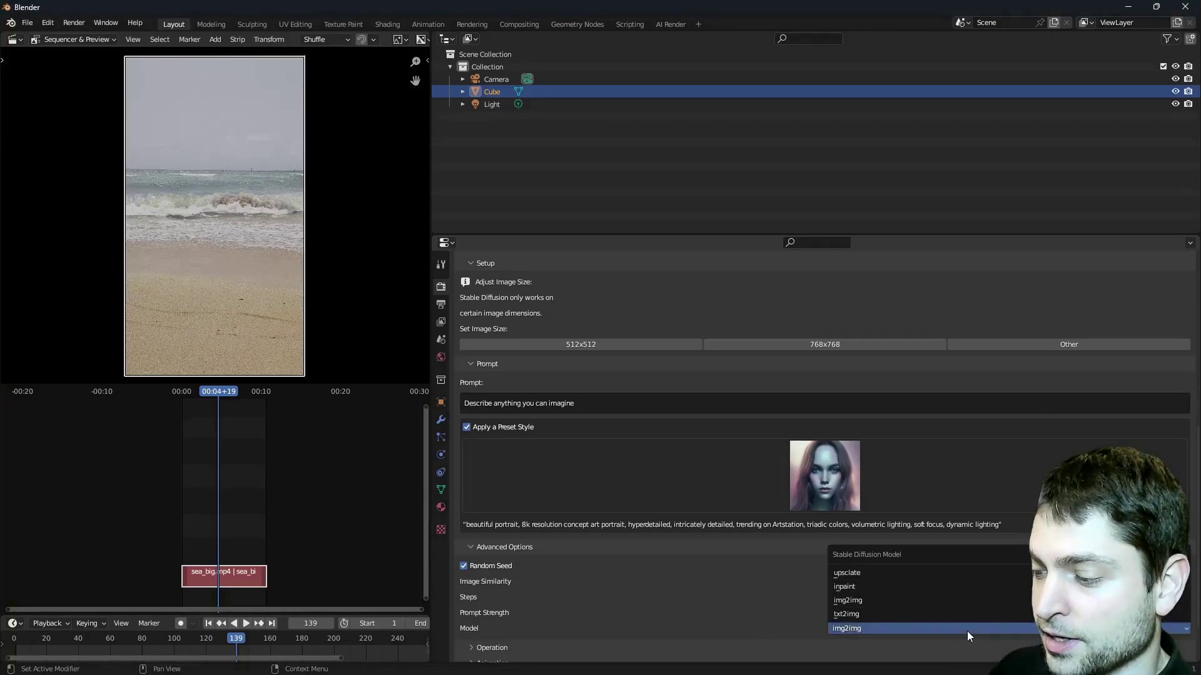
pyautogui.click(925, 572)
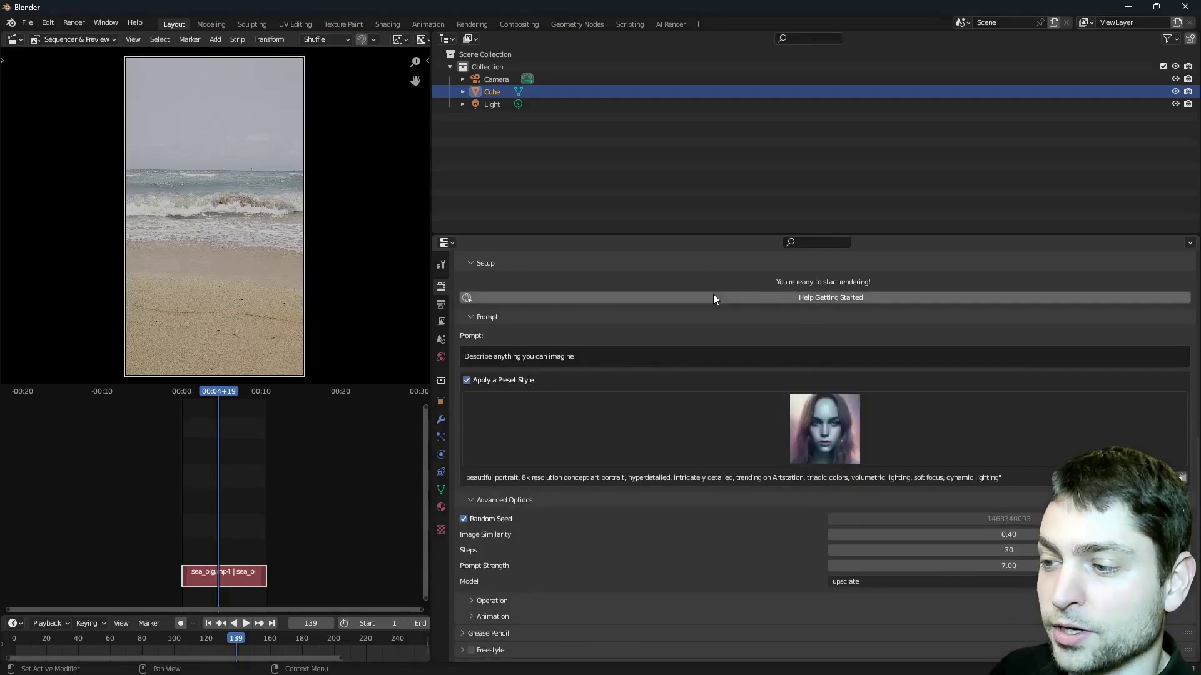
pyautogui.click(467, 379)
pyautogui.scroll(3, 466, 379)
# - Set the prompt to 'blue sea horizon' with 10 steps, then save as upscale.blend
pyautogui.click(629, 442)
pyautogui.write('blue')
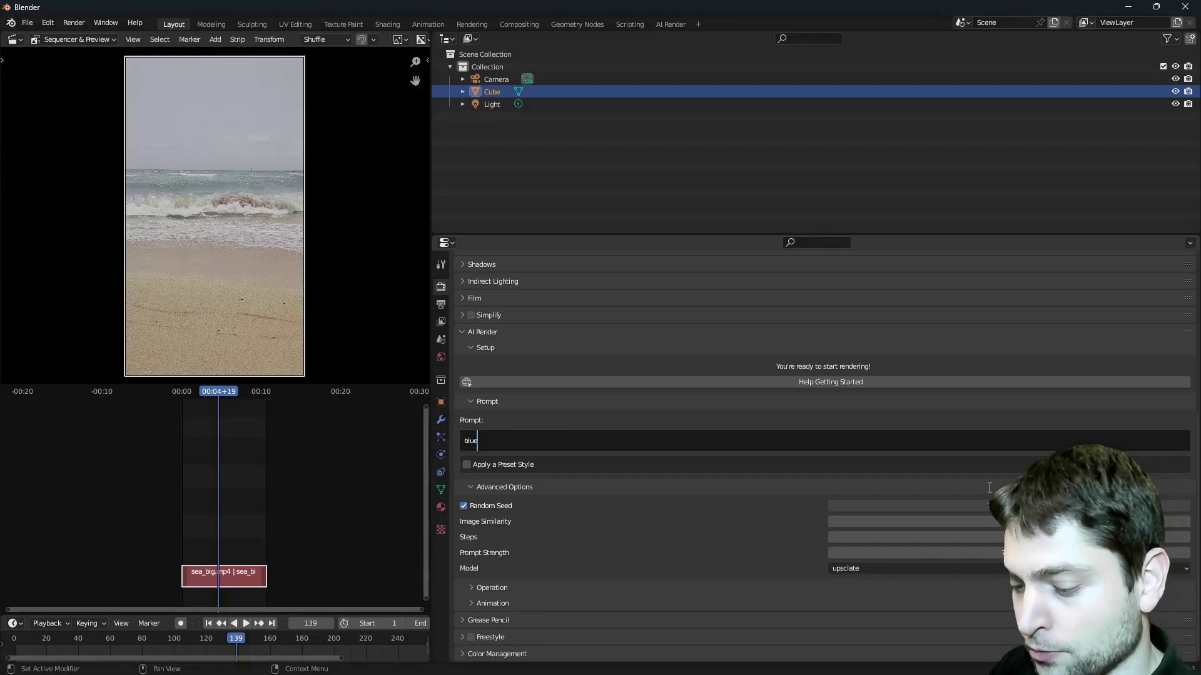
pyautogui.write(' sea horizon')
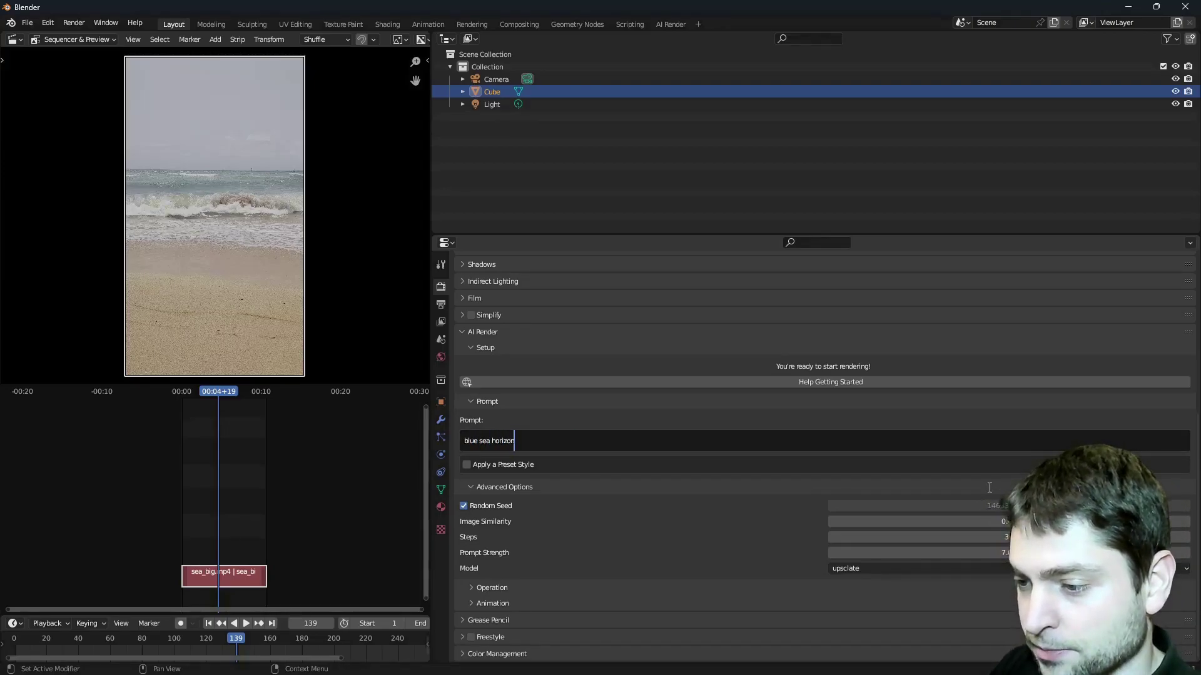
pyautogui.click(863, 536)
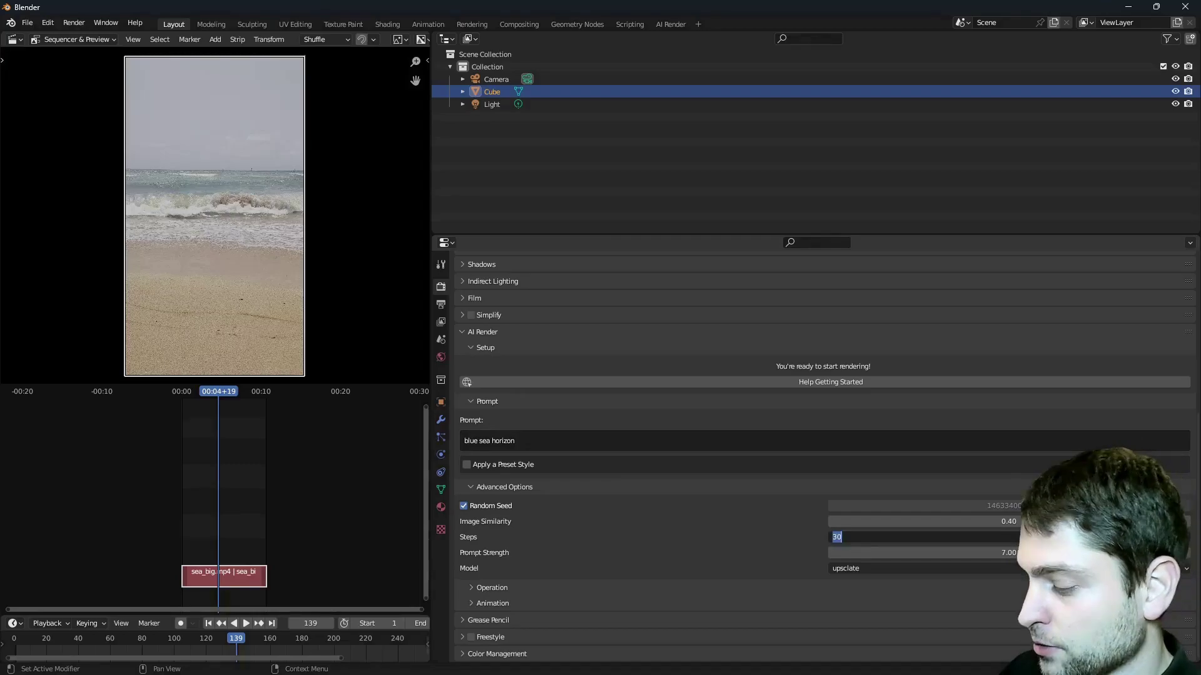
pyautogui.write('10')
pyautogui.press('Return')
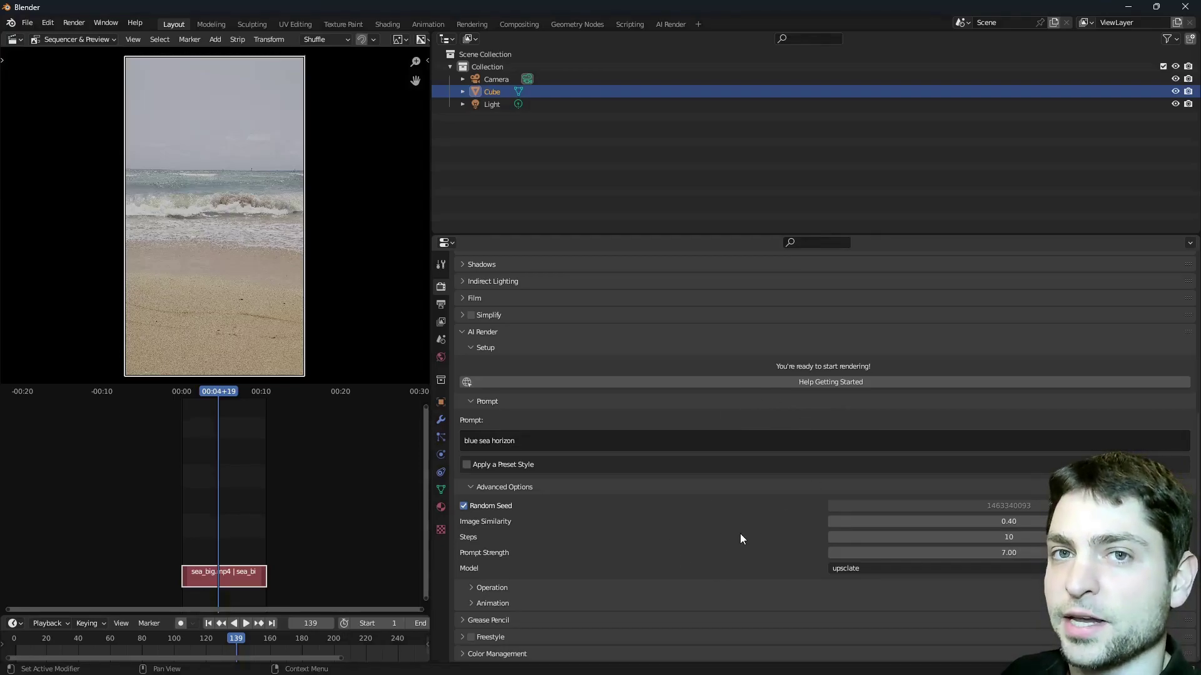
pyautogui.hotkey('ctrl', 's')
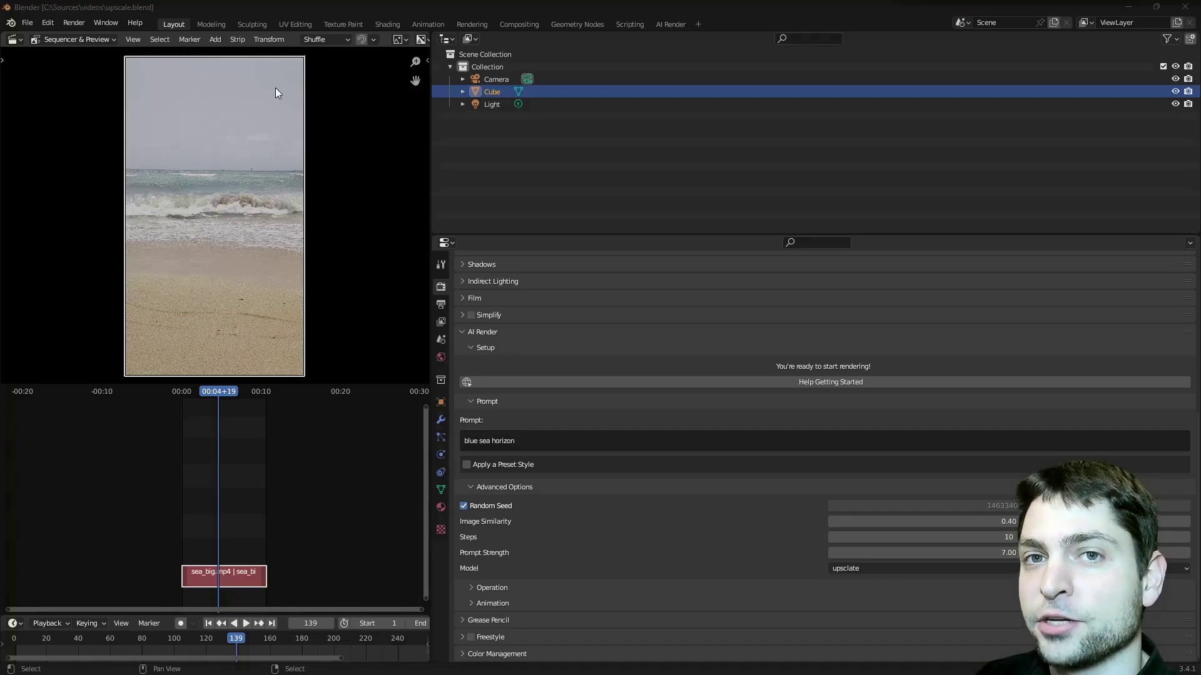
# - Bring the Blender window back into focus
pyautogui.click(680, 6)
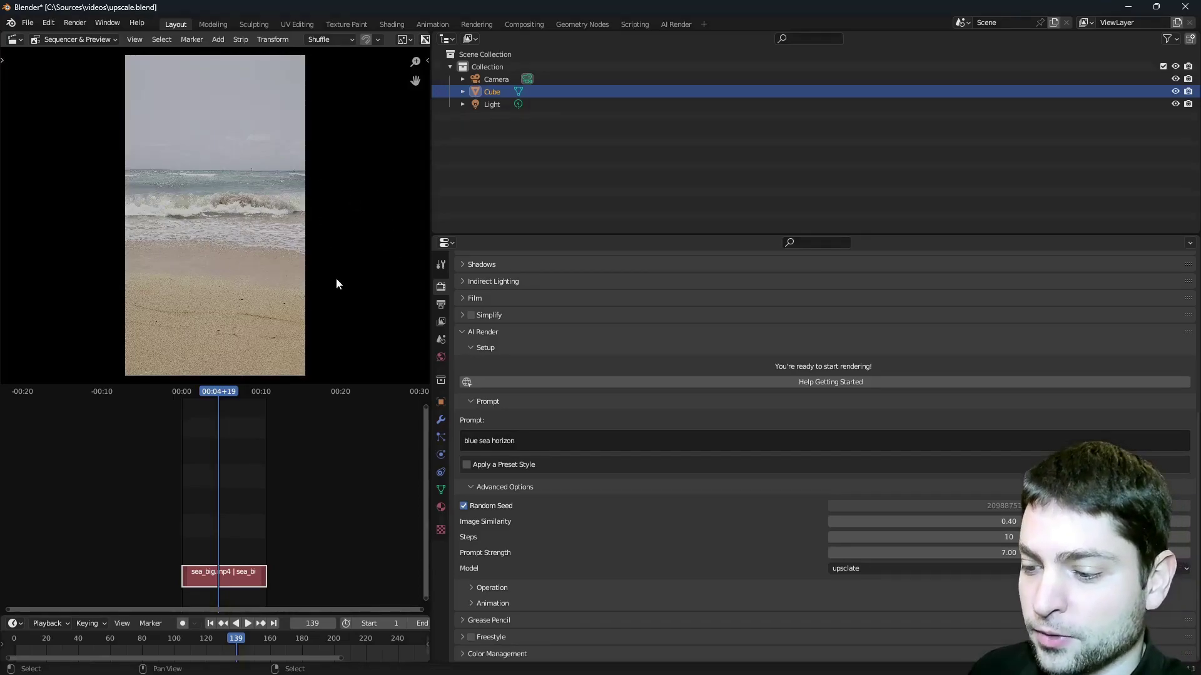
# - Expand the AI Render operation options and switch the view transform from Filmic to Standard
pyautogui.click(475, 587)
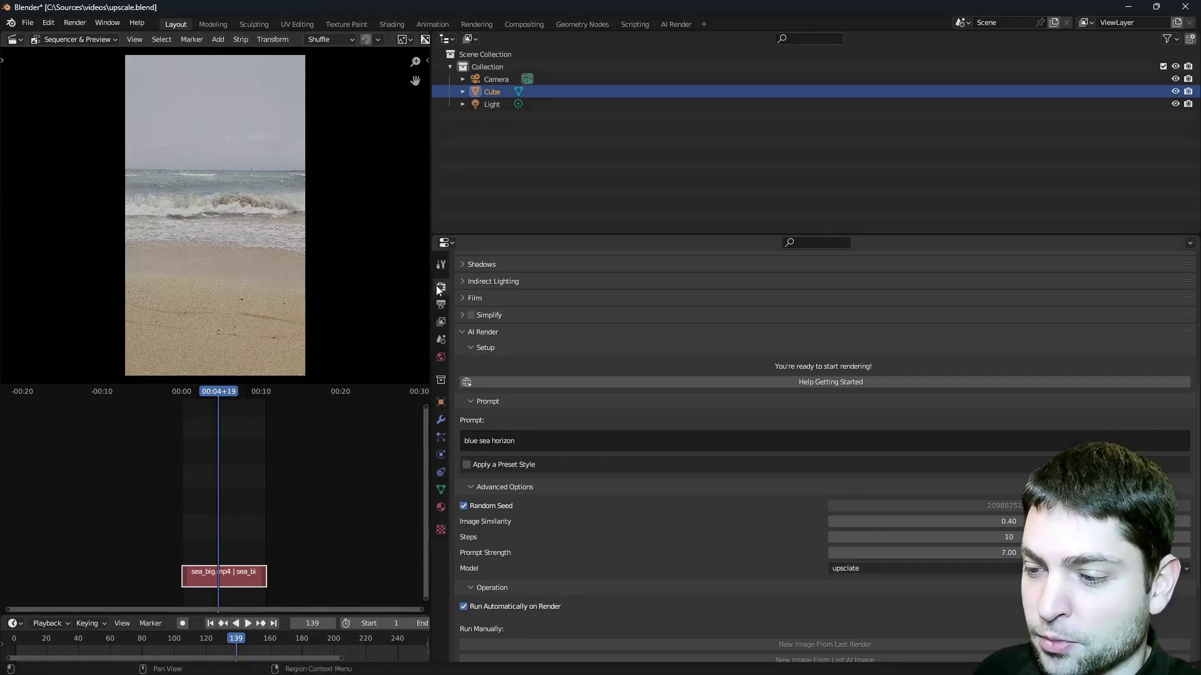
pyautogui.scroll(-6, 664, 544)
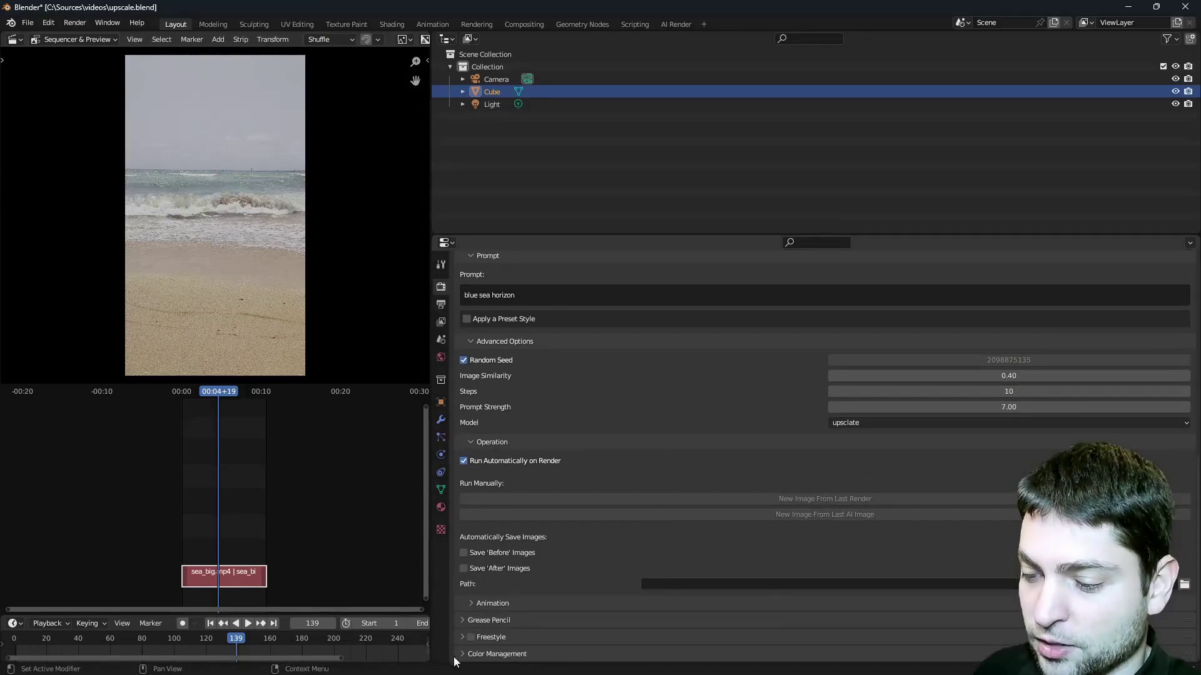
pyautogui.click(461, 655)
pyautogui.scroll(-3, 690, 622)
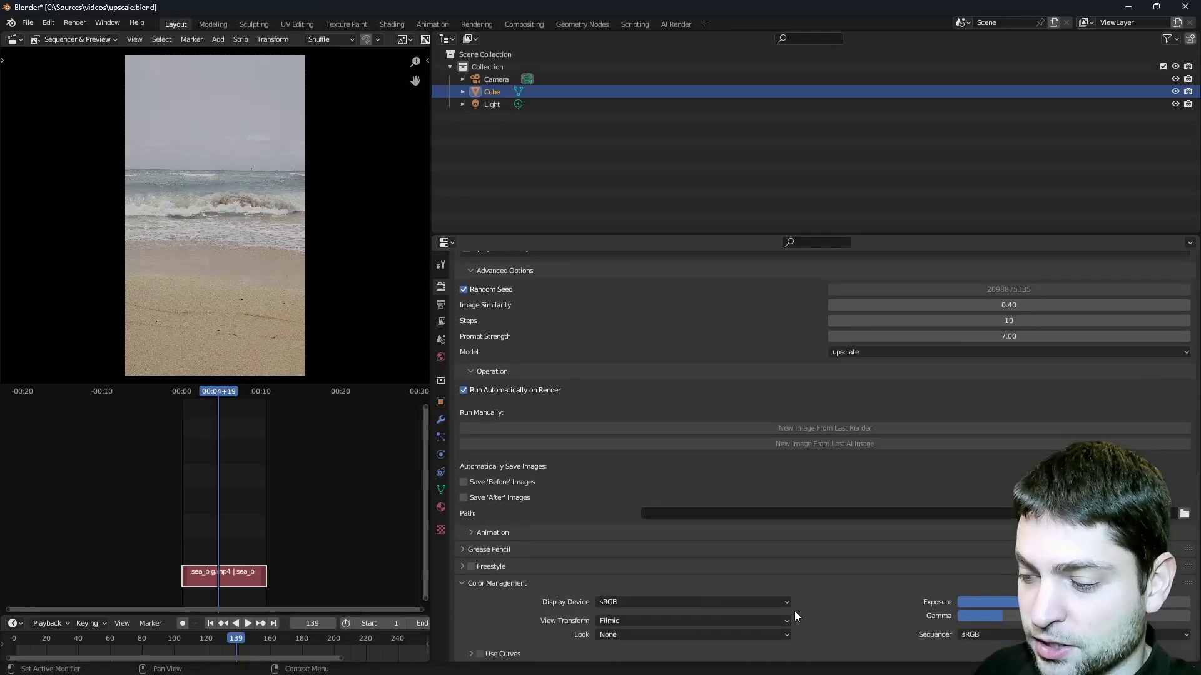
pyautogui.click(727, 621)
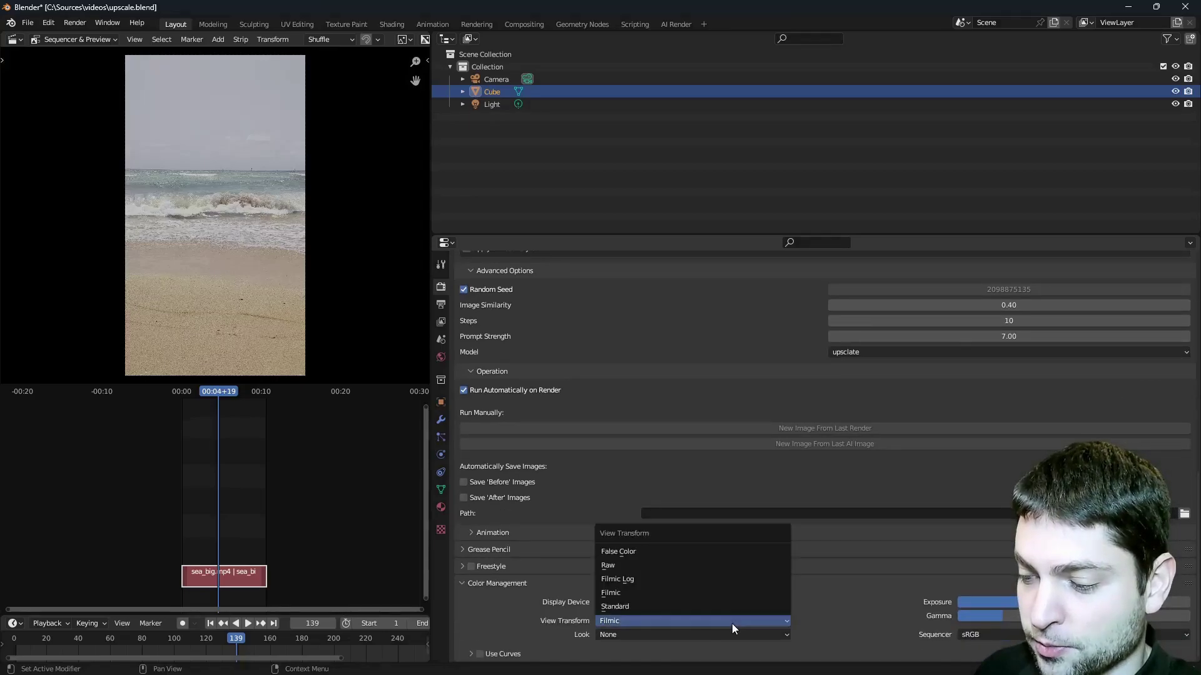
pyautogui.click(651, 605)
pyautogui.scroll(3, 651, 605)
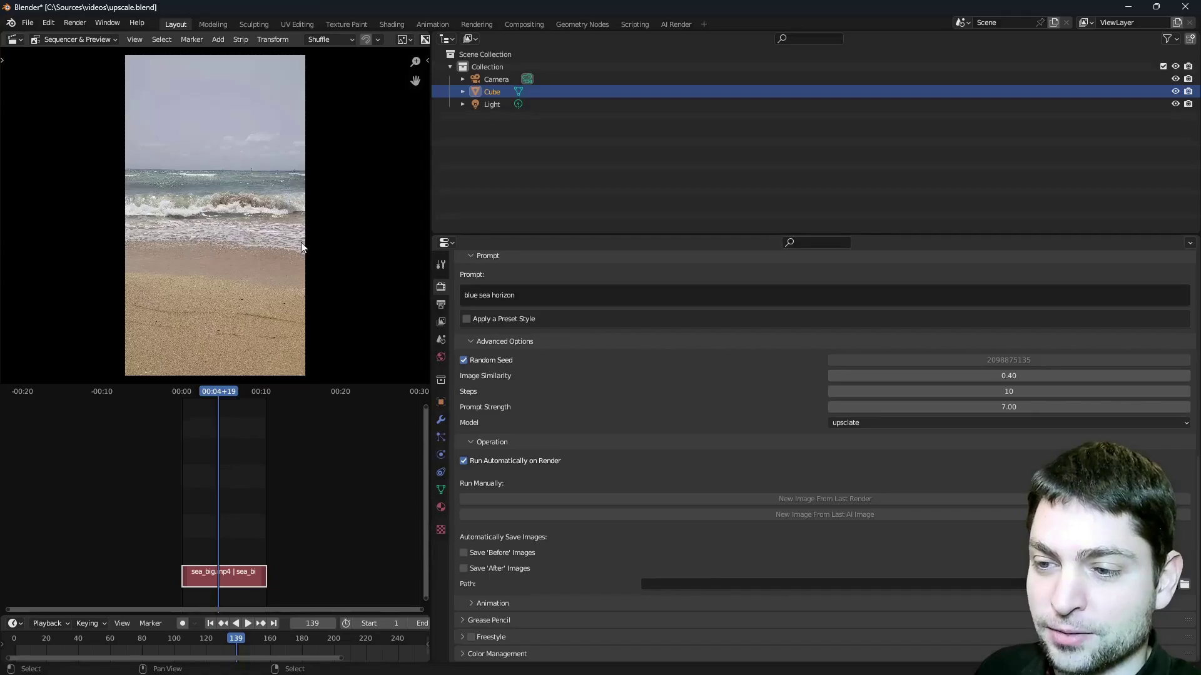
pyautogui.click(74, 23)
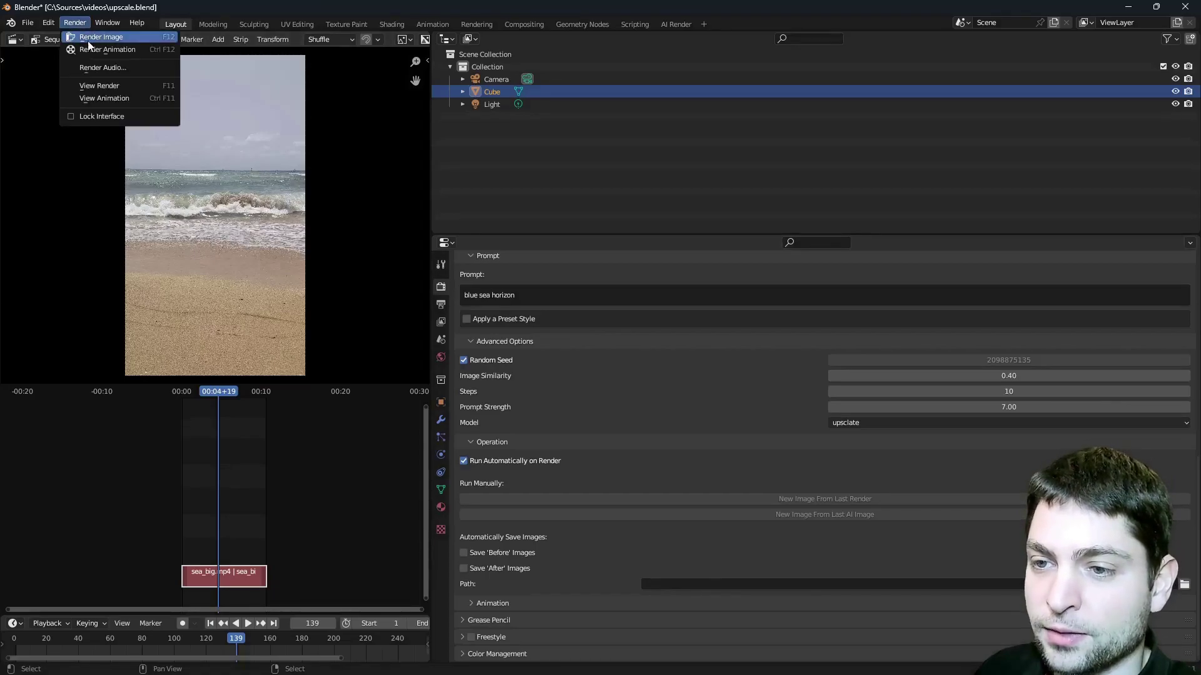
# - Render beach frame 139 with F12 and watch the upscaling progress in the Colab notebook
pyautogui.click(147, 40)
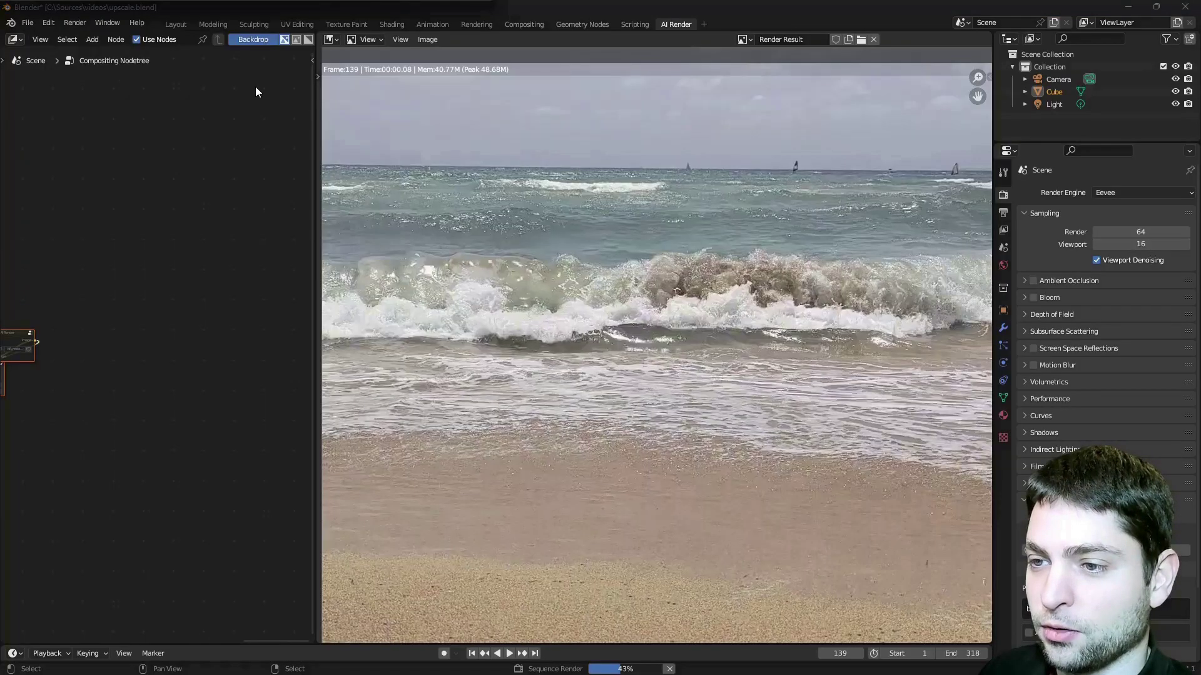
pyautogui.hotkey('alt', 'Tab')
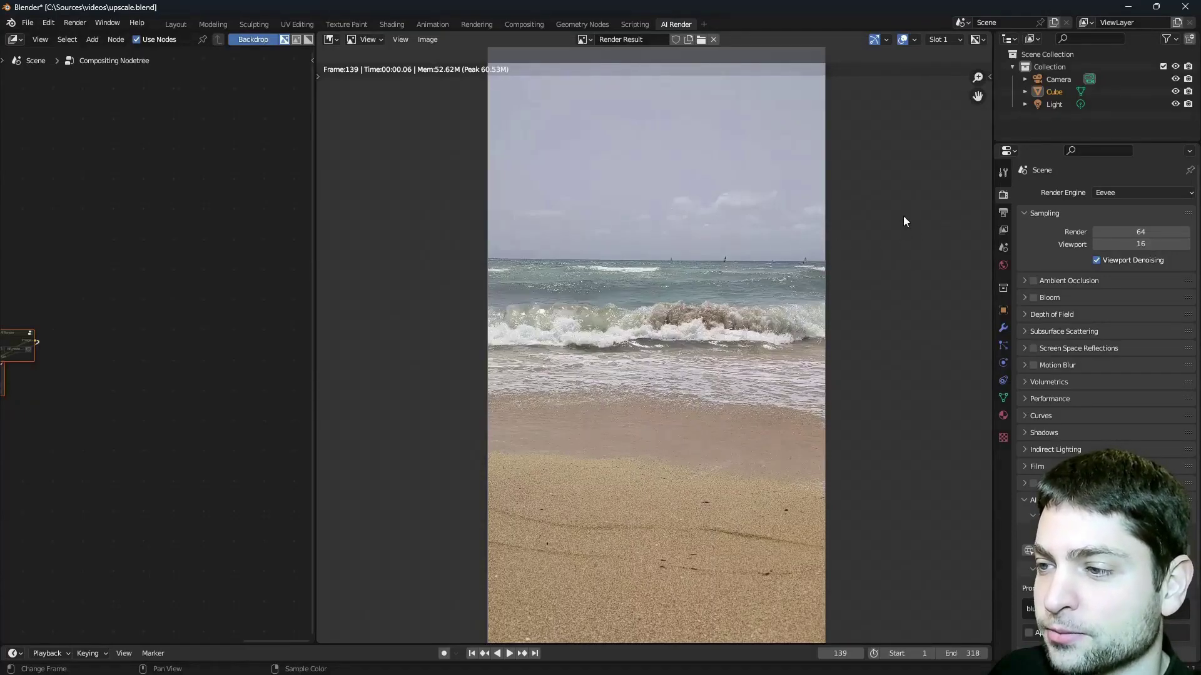
# - Save the project and display the ai-render after image with its details shown in the sidebar
pyautogui.hotkey('ctrl', 's')
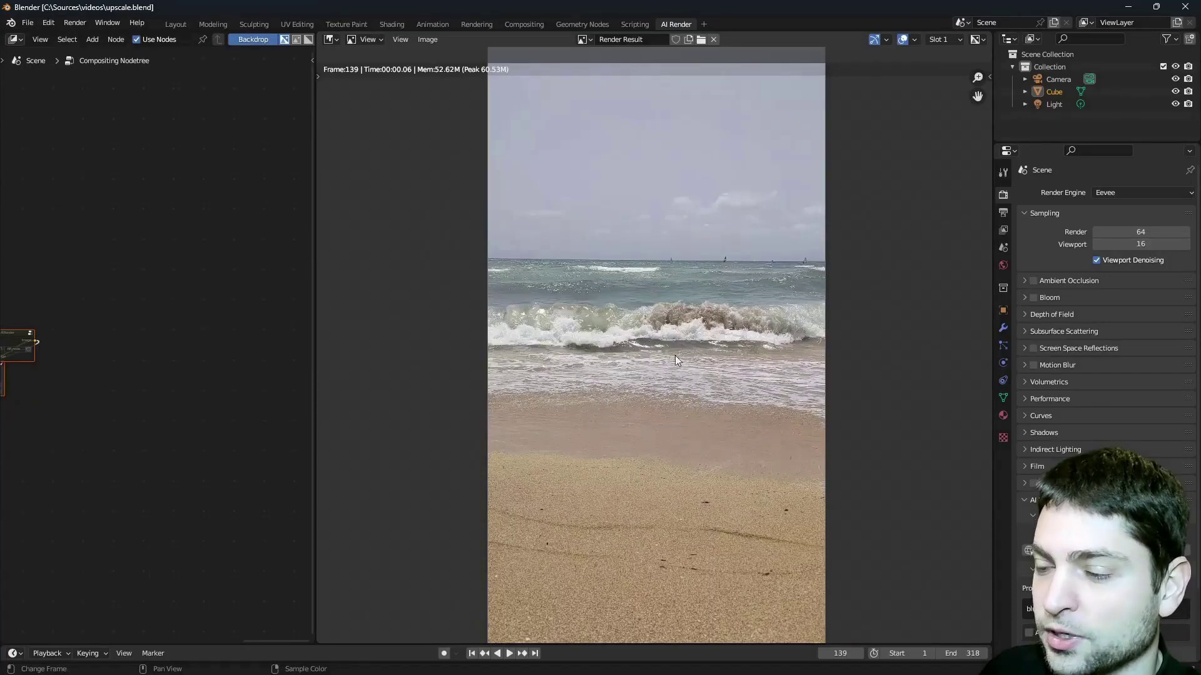
pyautogui.click(584, 39)
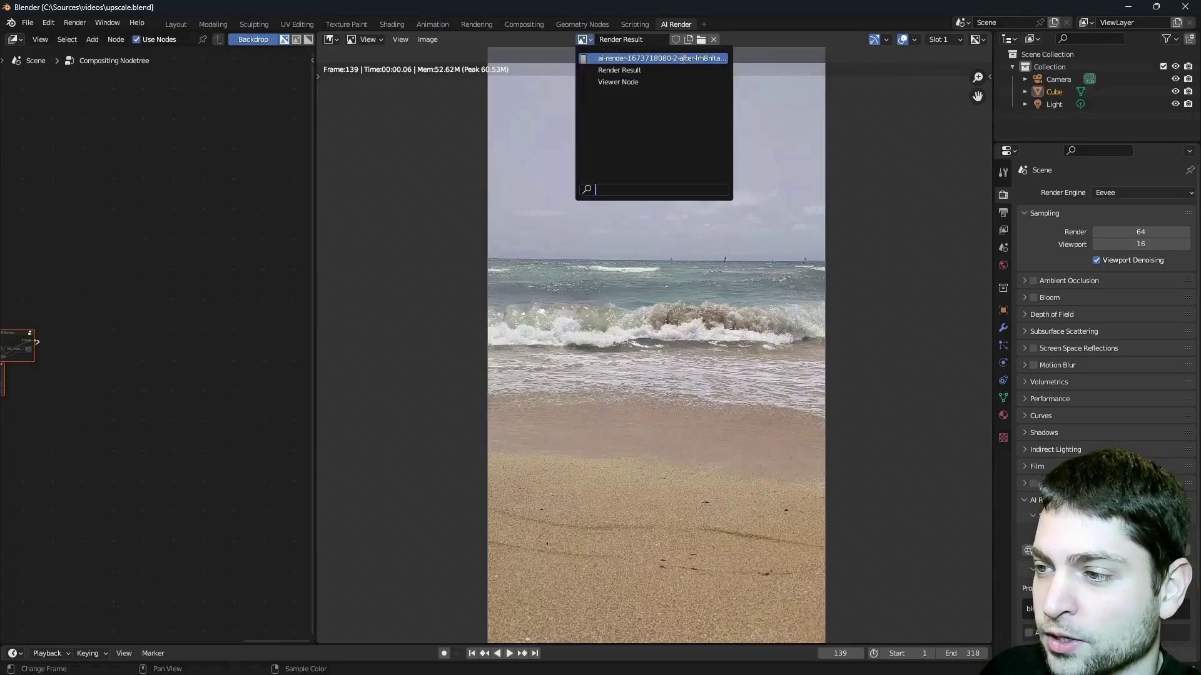
pyautogui.click(654, 57)
pyautogui.scroll(-6, 703, 276)
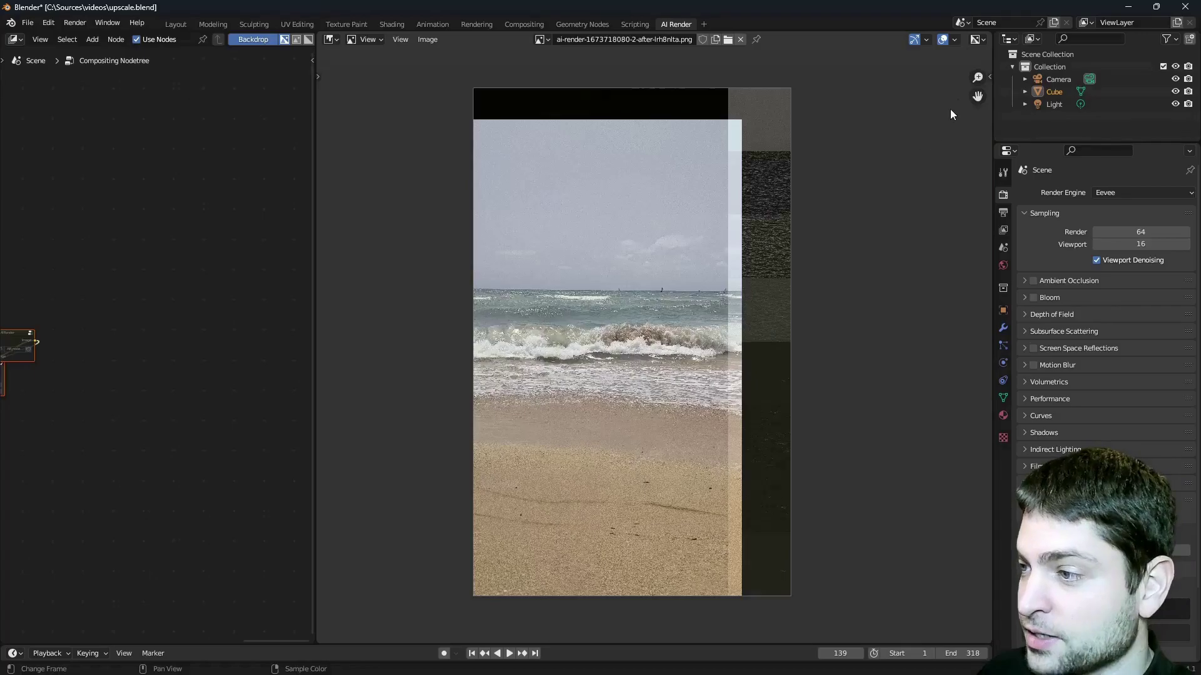
pyautogui.click(988, 76)
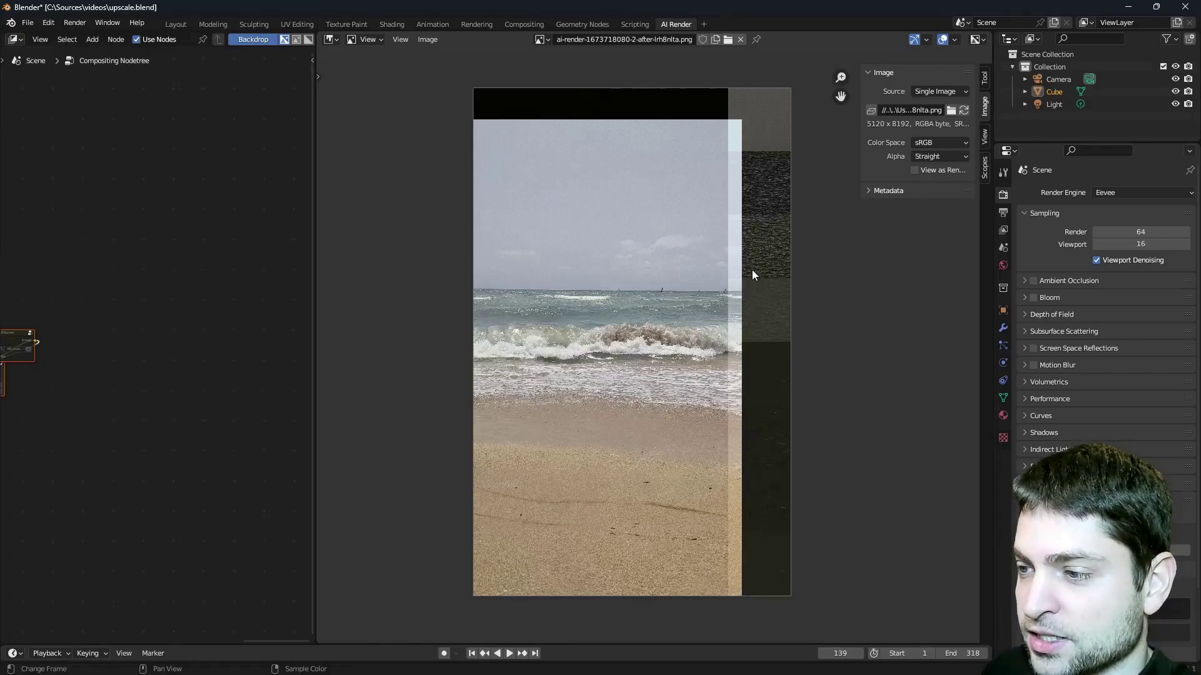
# - Zoom and pan across the 5120 x 8192 upscaled image, then fit it back in view
pyautogui.scroll(6, 636, 208)
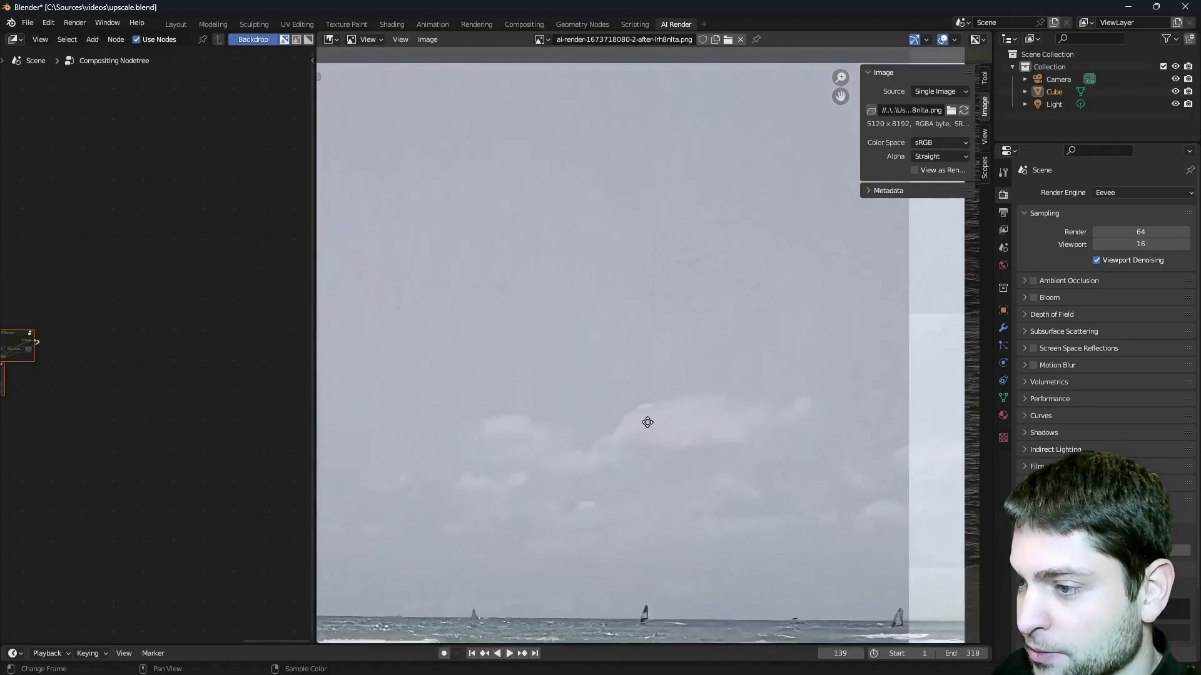
pyautogui.scroll(2, 647, 428)
pyautogui.scroll(2, 632, 429)
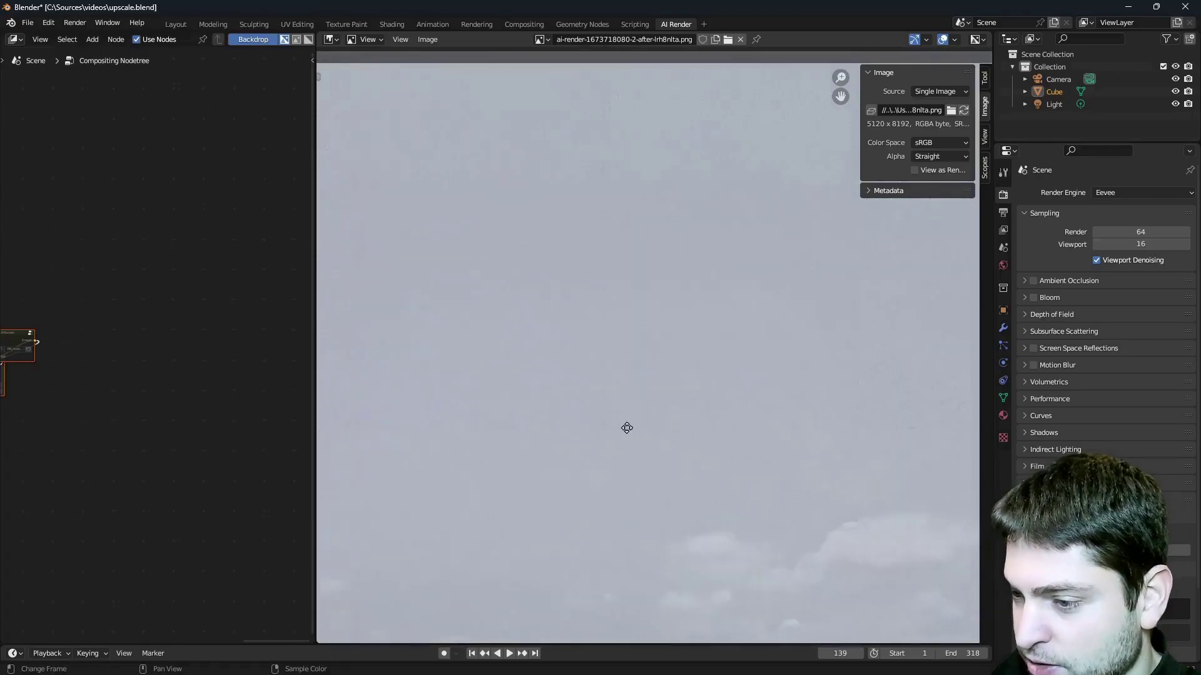
pyautogui.scroll(-4, 625, 400)
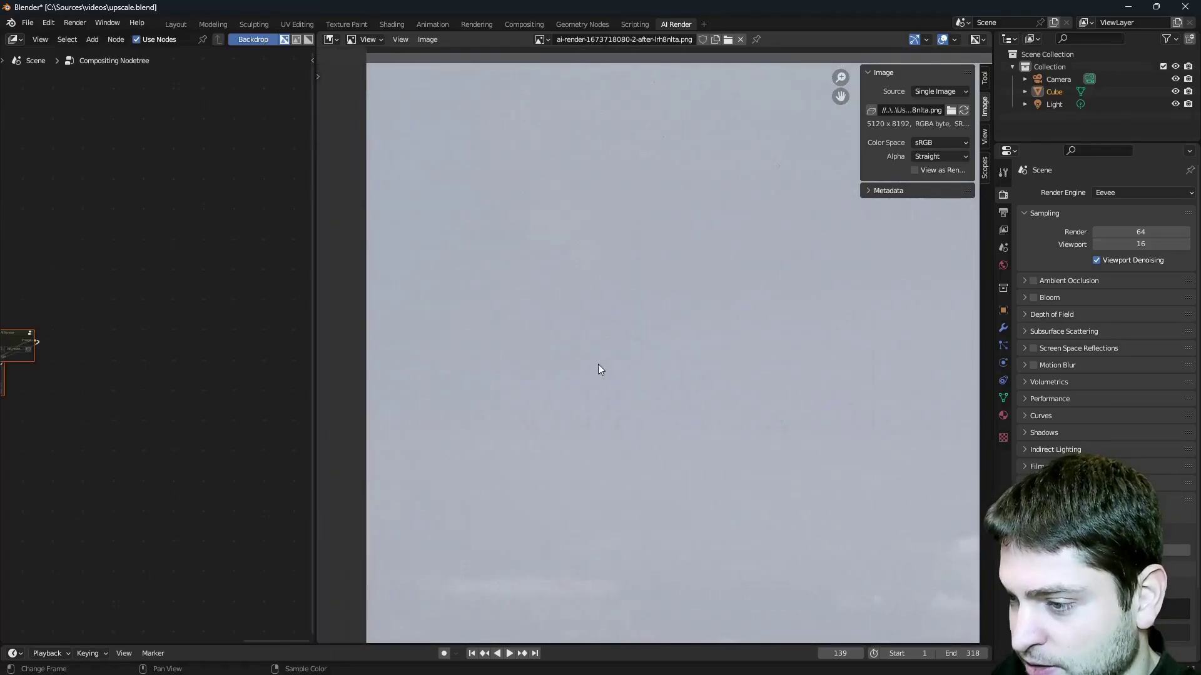
pyautogui.moveTo(736, 460); pyautogui.dragTo(705, 442, button='middle')
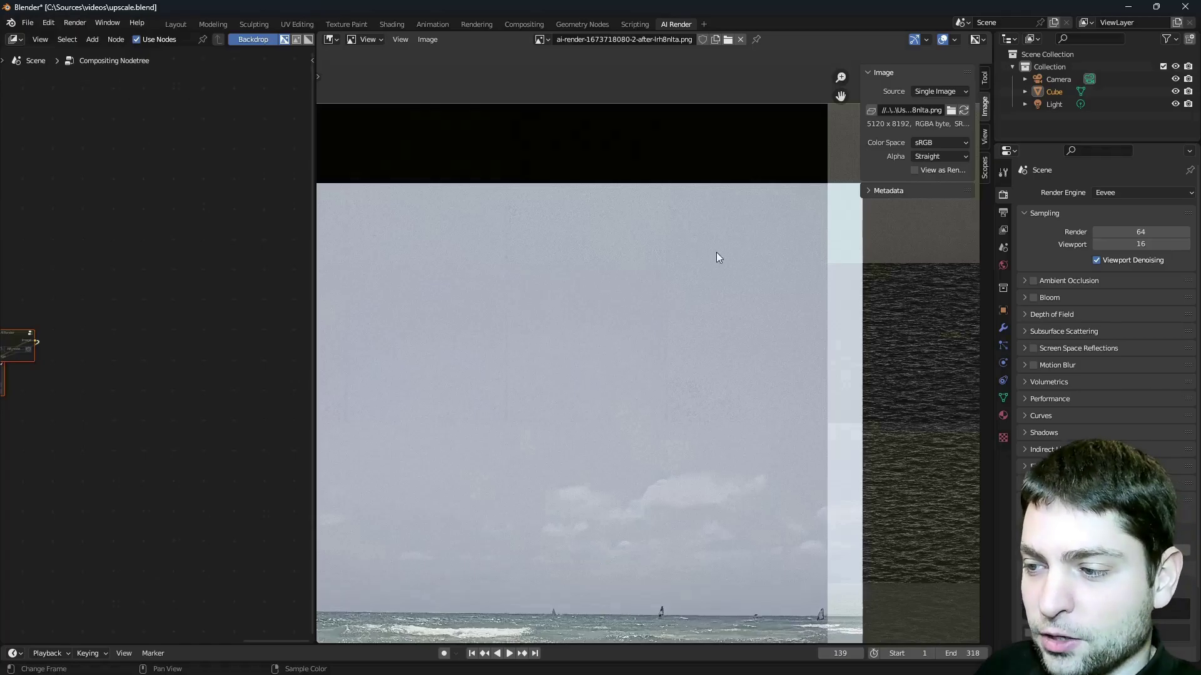
pyautogui.moveTo(715, 253); pyautogui.dragTo(541, 272, button='middle')
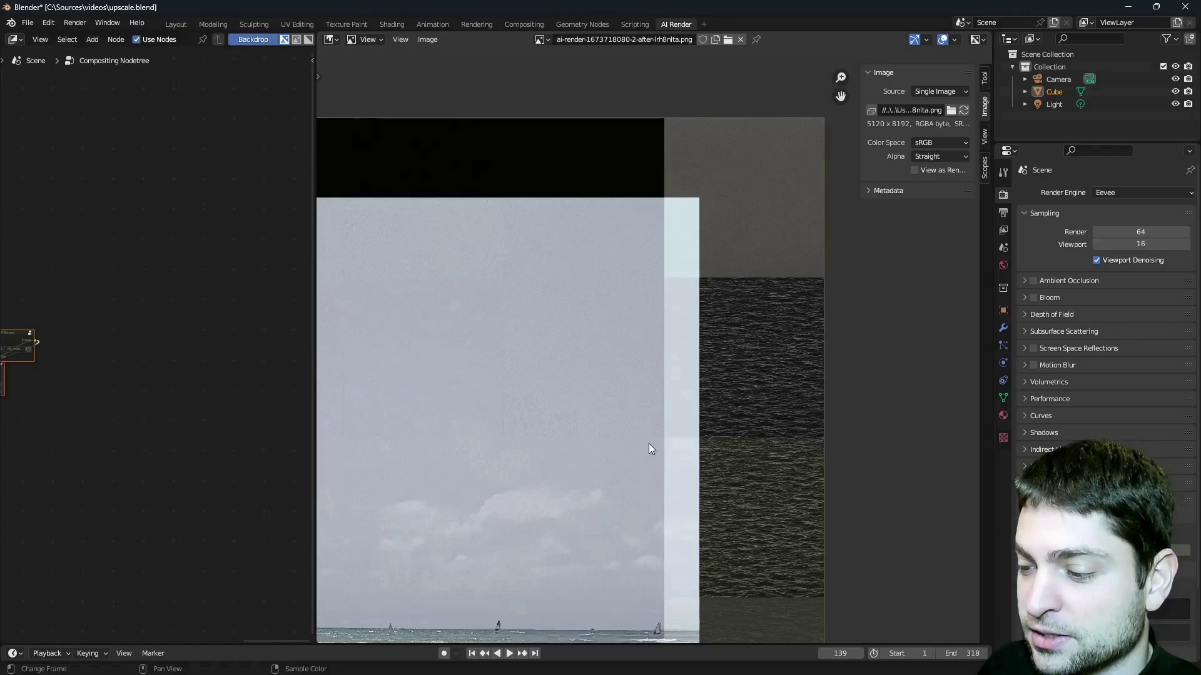
pyautogui.press('v')
pyautogui.press('v')
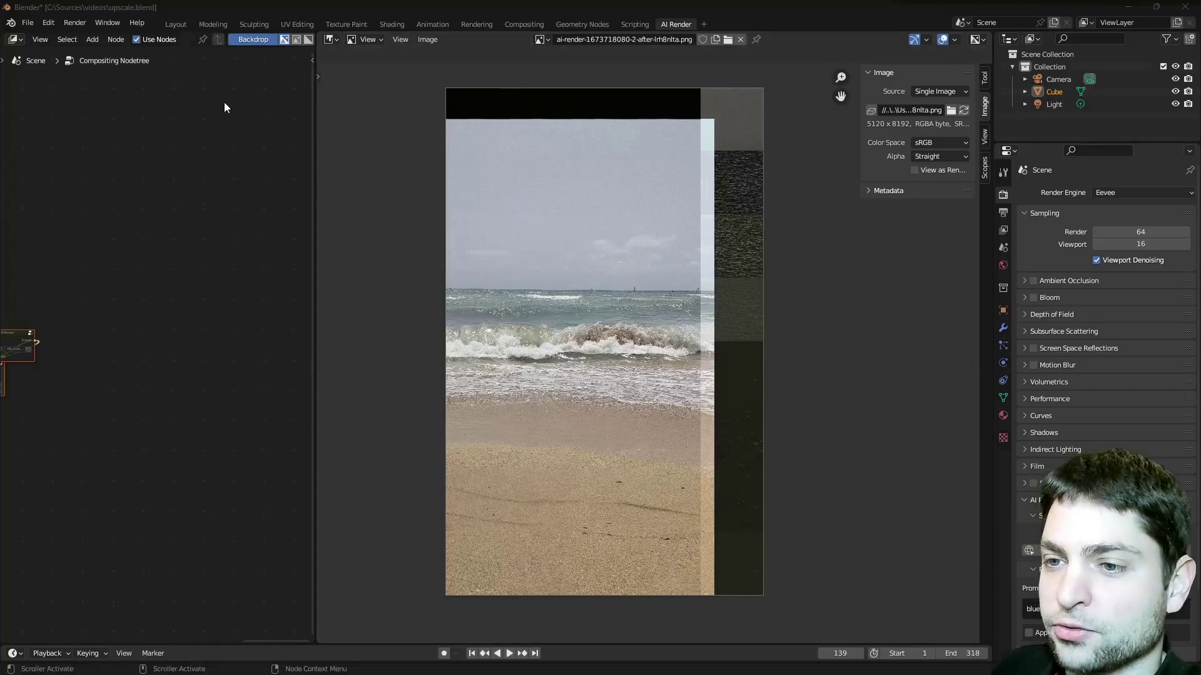
# - In the Layout workspace's Output properties, set Resolution X to 256 and Resolution Y to 128
pyautogui.click(176, 24)
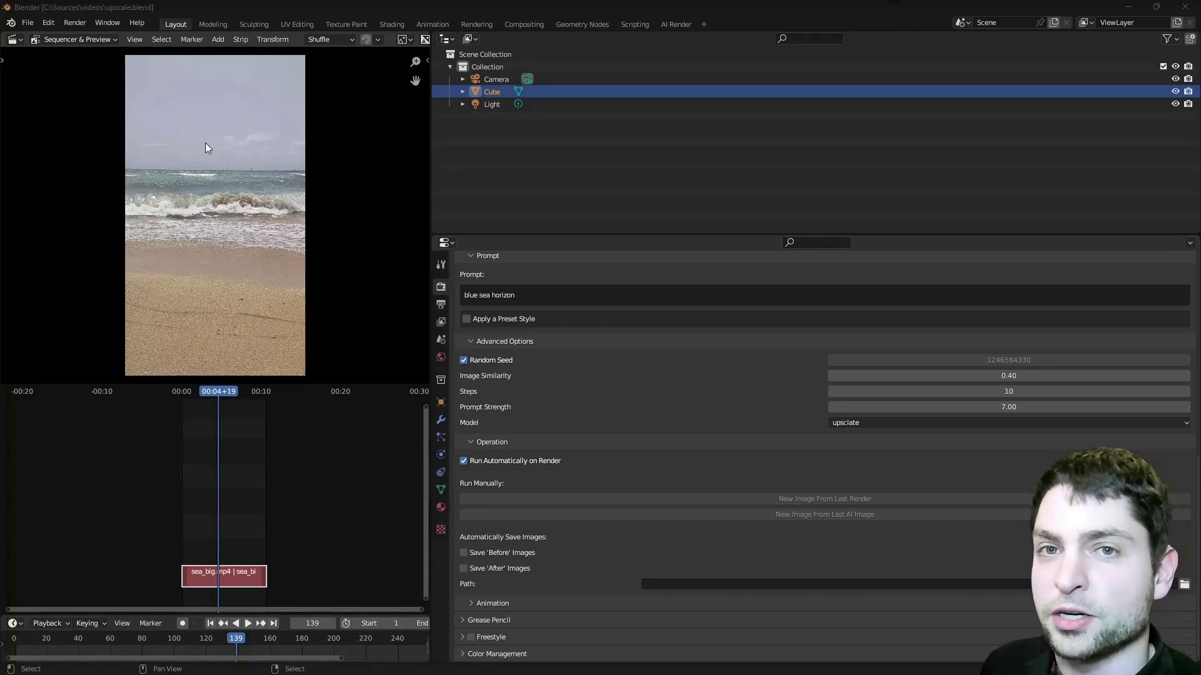
pyautogui.click(444, 303)
pyautogui.scroll(2, 1057, 363)
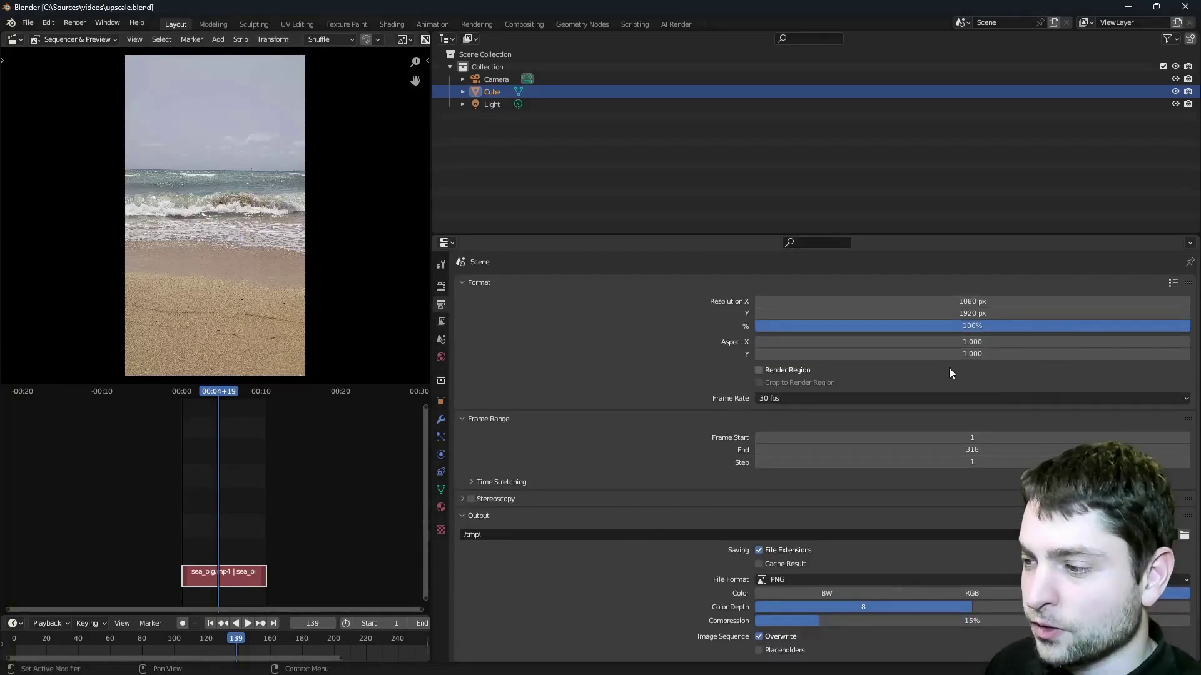
pyautogui.click(971, 301)
pyautogui.write('256')
pyautogui.press('Return')
pyautogui.click(981, 311)
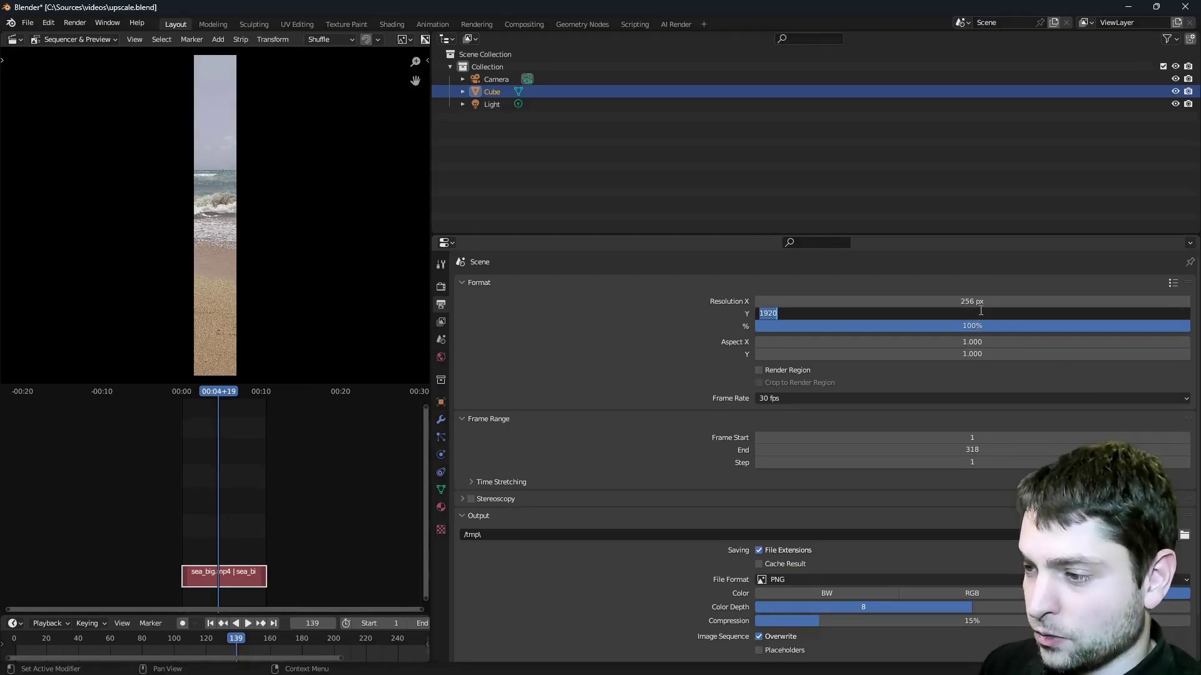
pyautogui.write('128')
pyautogui.press('Return')
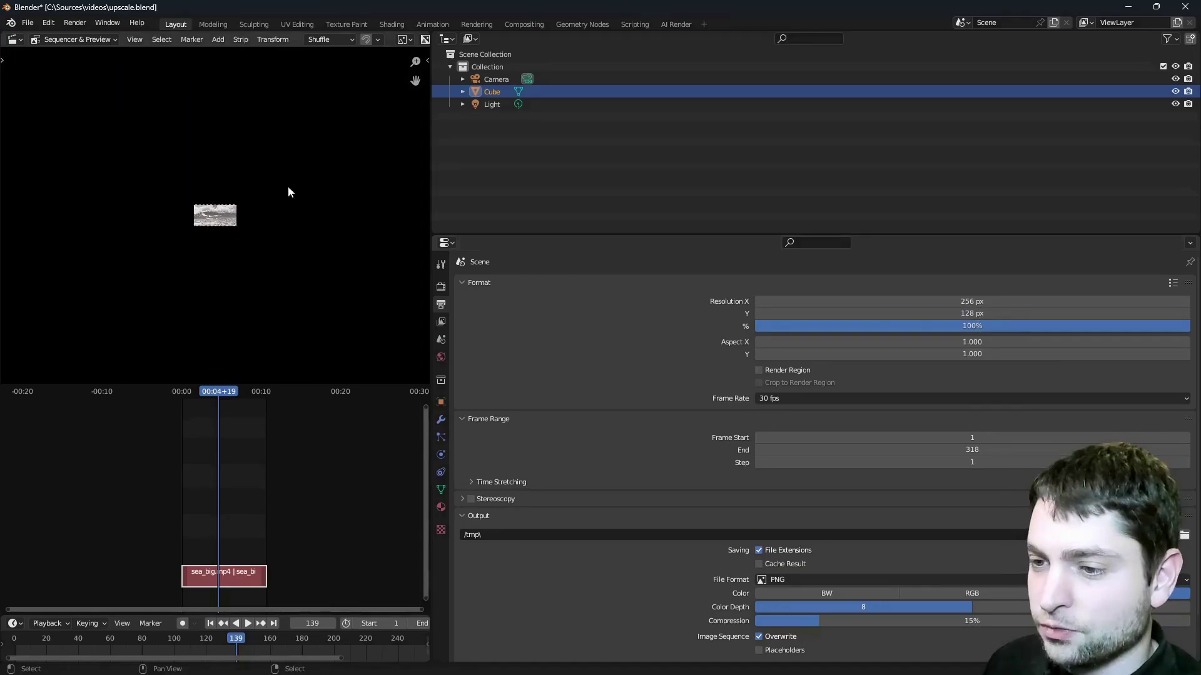
pyautogui.scroll(8, 234, 240)
# - Widen the preview, move the strip down via its Transform position, and play it to check framing
pyautogui.moveTo(431, 202); pyautogui.dragTo(700, 156)
pyautogui.press('n')
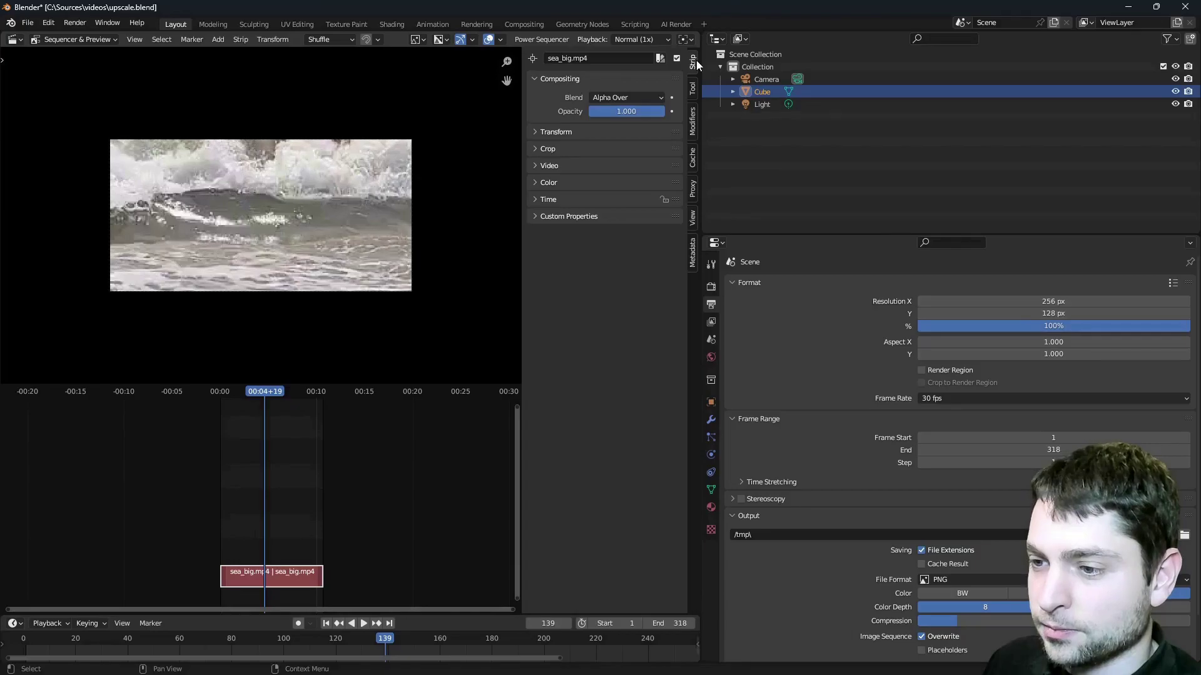
pyautogui.click(535, 132)
pyautogui.moveTo(625, 178); pyautogui.dragTo(488, 178)
pyautogui.press('space')
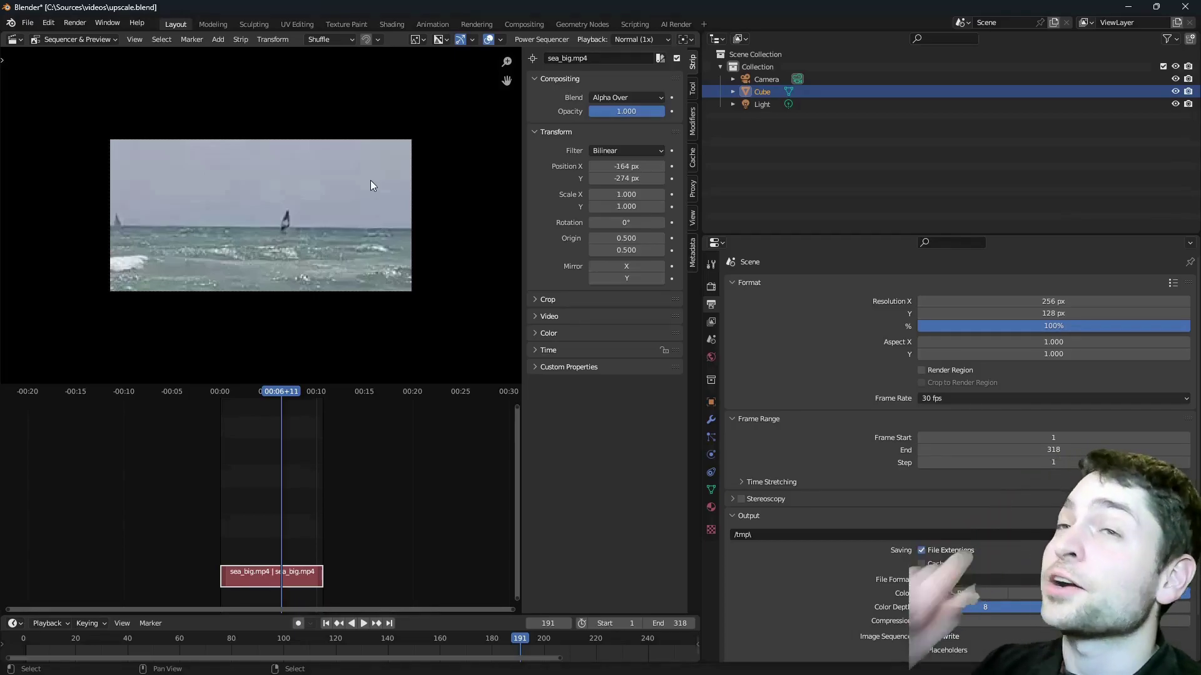
pyautogui.moveTo(279, 413)
pyautogui.mouseDown()
pyautogui.moveTo(310, 412)
pyautogui.moveTo(283, 416)
pyautogui.moveTo(298, 411)
pyautogui.moveTo(291, 405)
pyautogui.mouseUp()
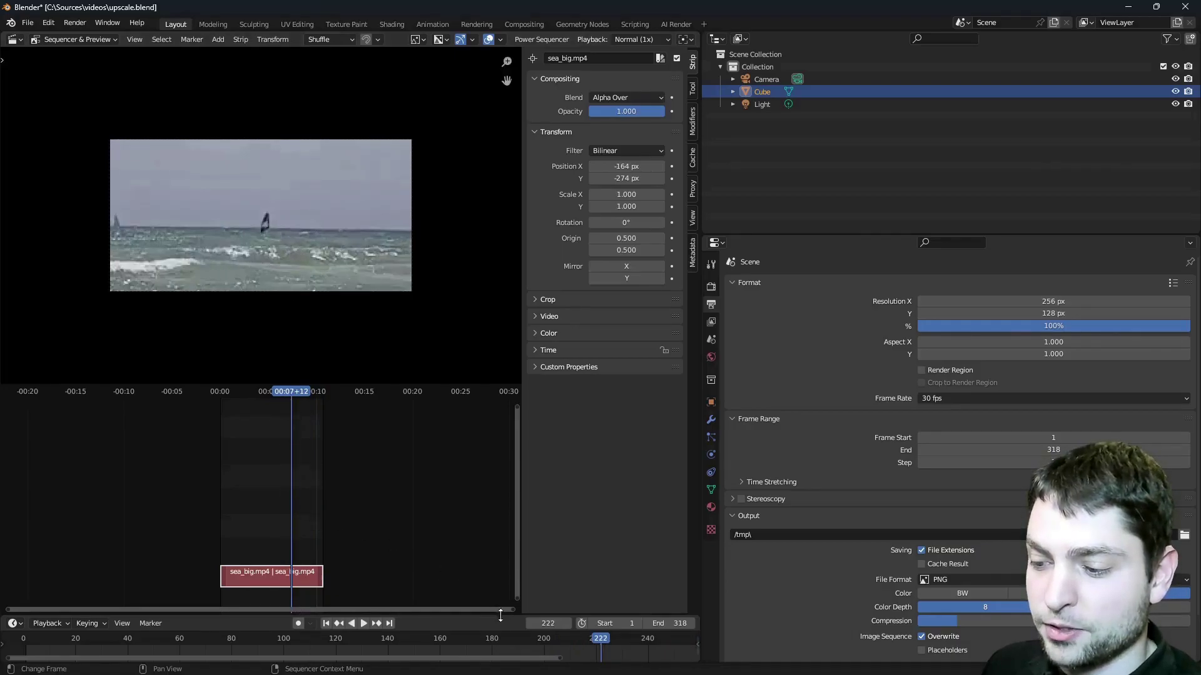
# - Set the start frame to 222 and shift the strip sideways to frame the windsurfers
pyautogui.click(619, 624)
pyautogui.write('222')
pyautogui.press('Return')
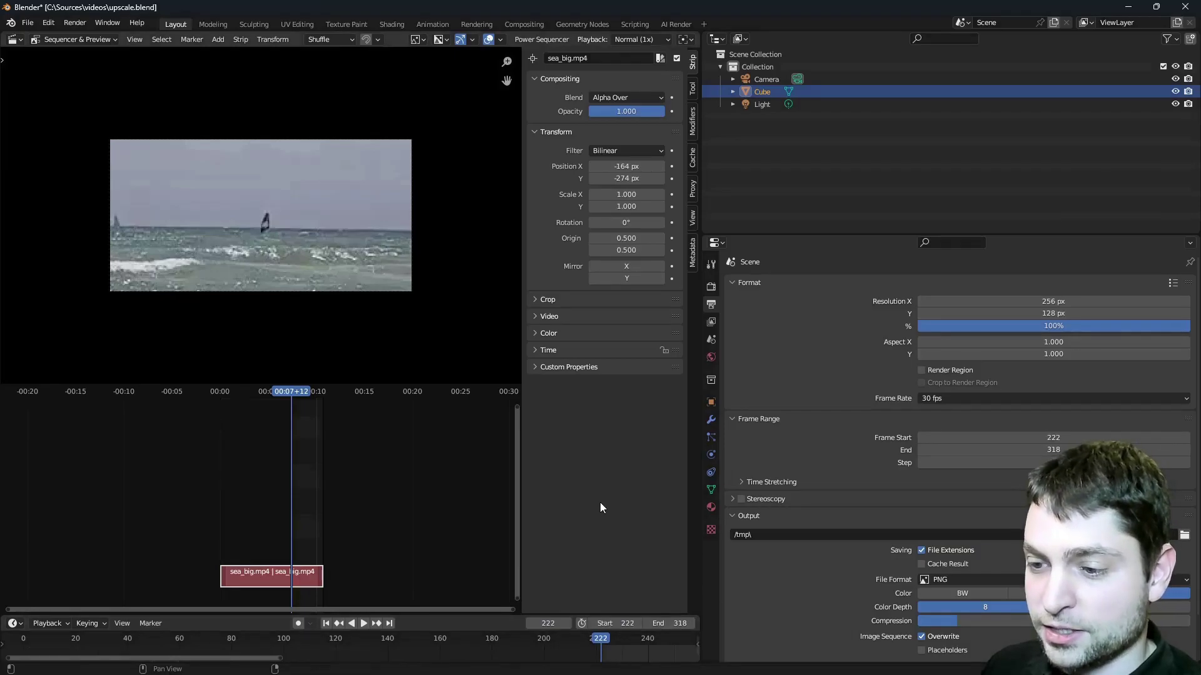
pyautogui.moveTo(625, 165); pyautogui.dragTo(672, 166)
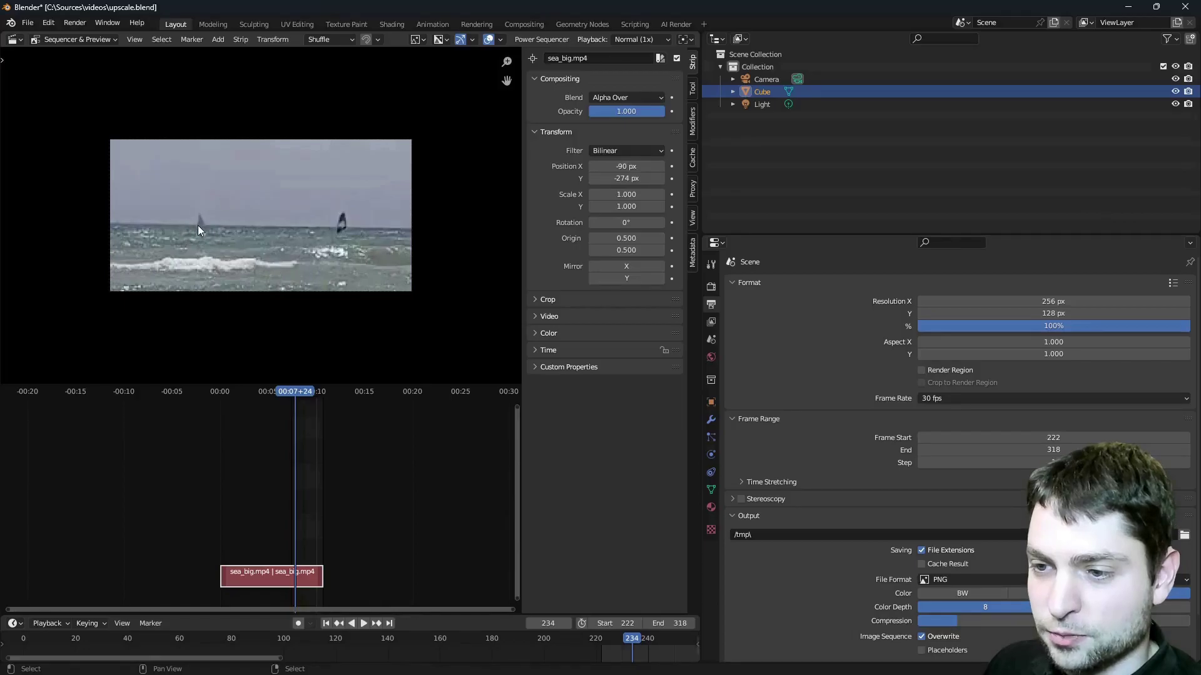
# - Set the end frame to 300 and play back the trimmed 222-300 range
pyautogui.click(317, 390)
pyautogui.press('space')
pyautogui.press('Escape')
pyautogui.click(654, 623)
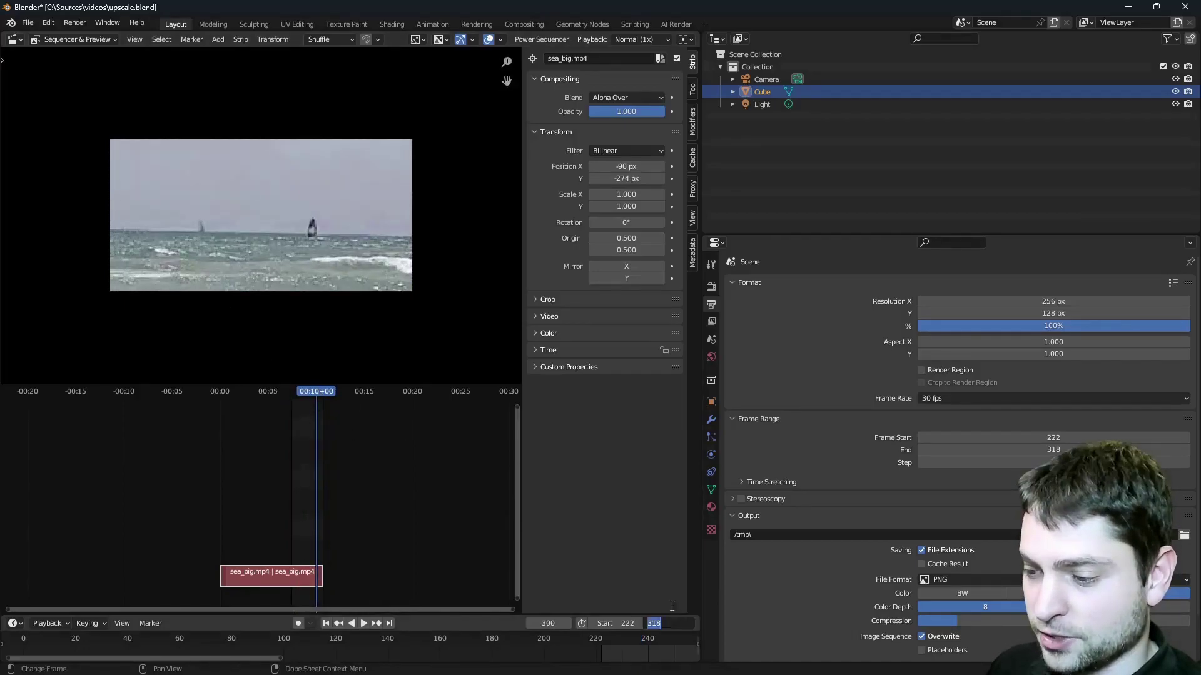
pyautogui.write('300')
pyautogui.press('Return')
pyautogui.press('space')
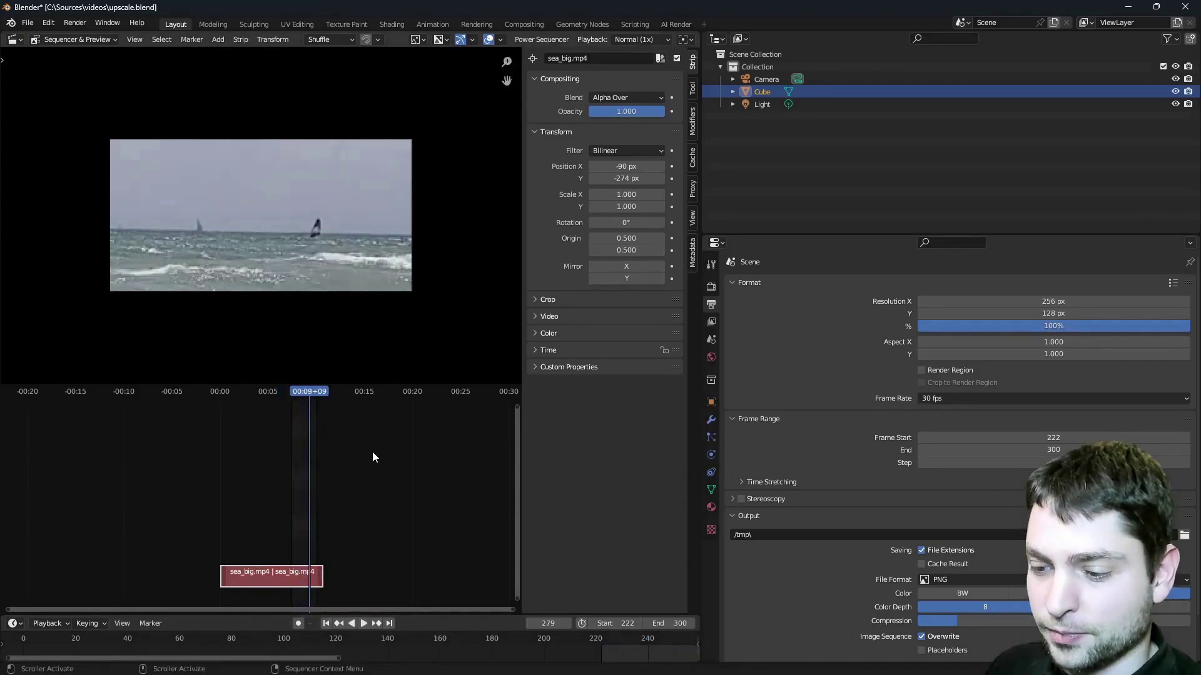
# - Return to the range start and set the AI Render animation path to //upscale\
pyautogui.click(325, 624)
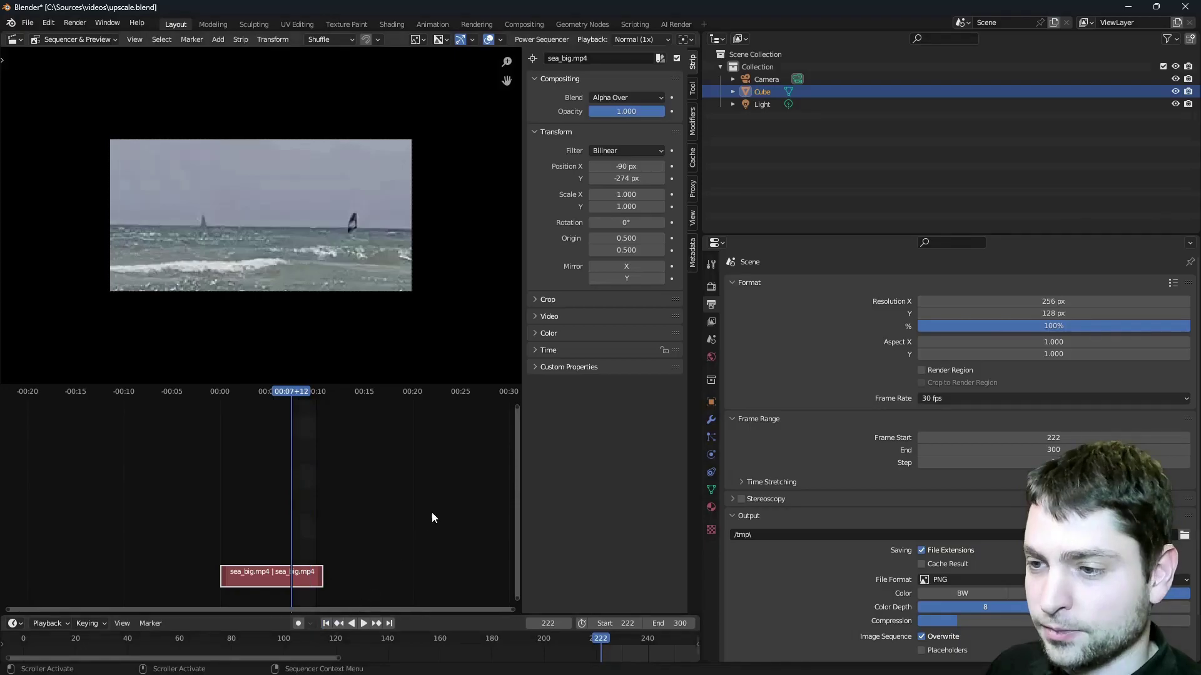
pyautogui.click(711, 286)
pyautogui.scroll(-5, 813, 306)
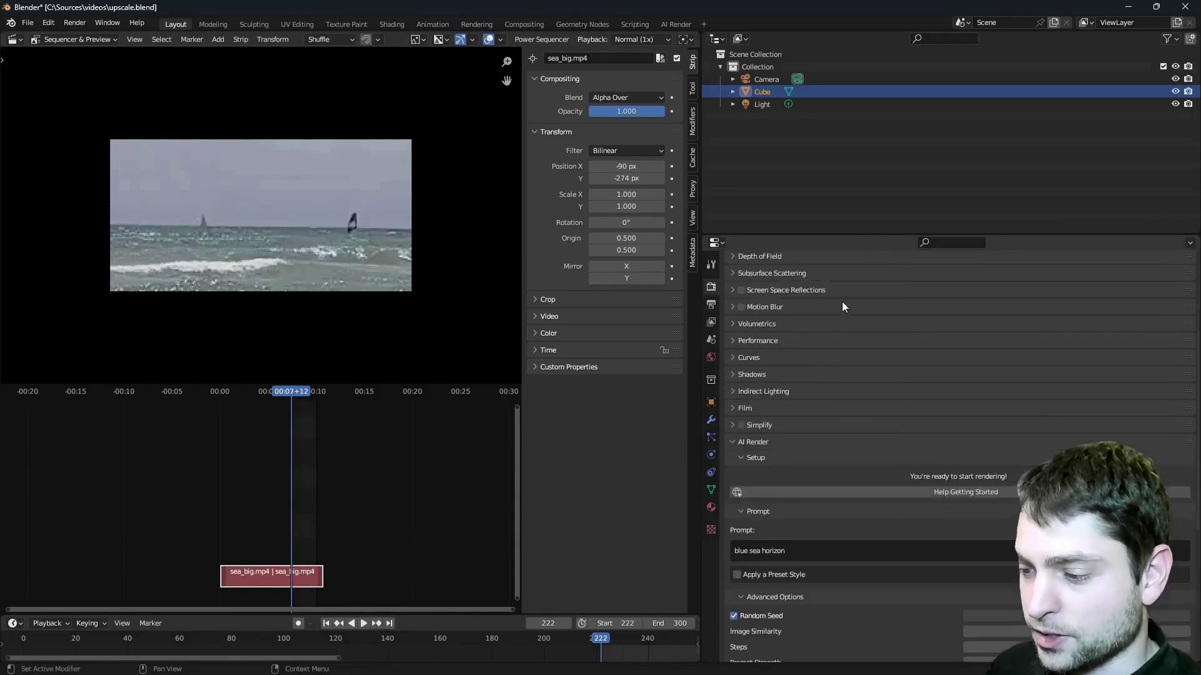
pyautogui.scroll(-8, 838, 299)
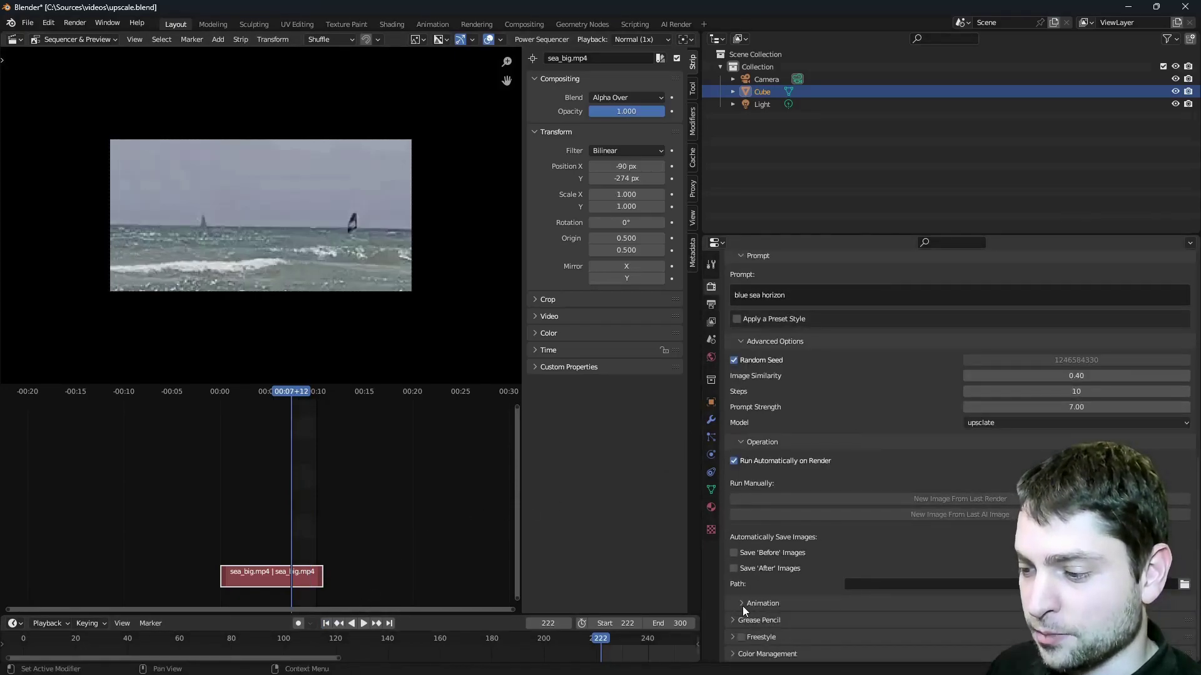
pyautogui.click(742, 606)
pyautogui.scroll(-6, 825, 441)
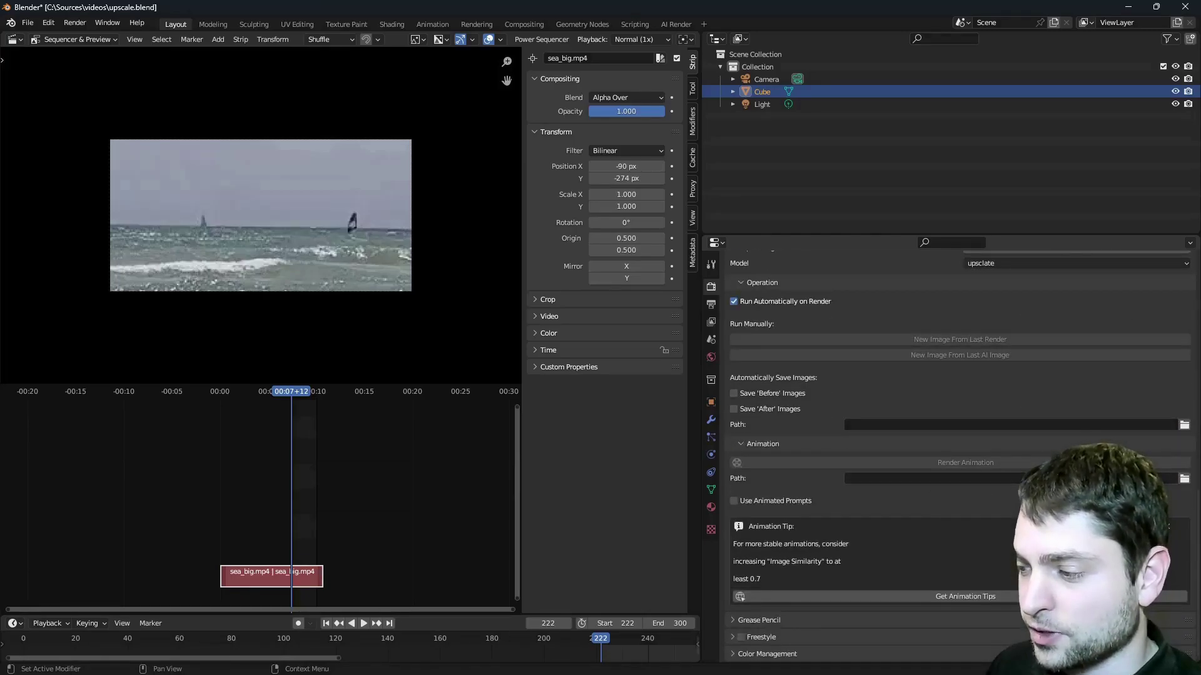
pyautogui.click(1184, 478)
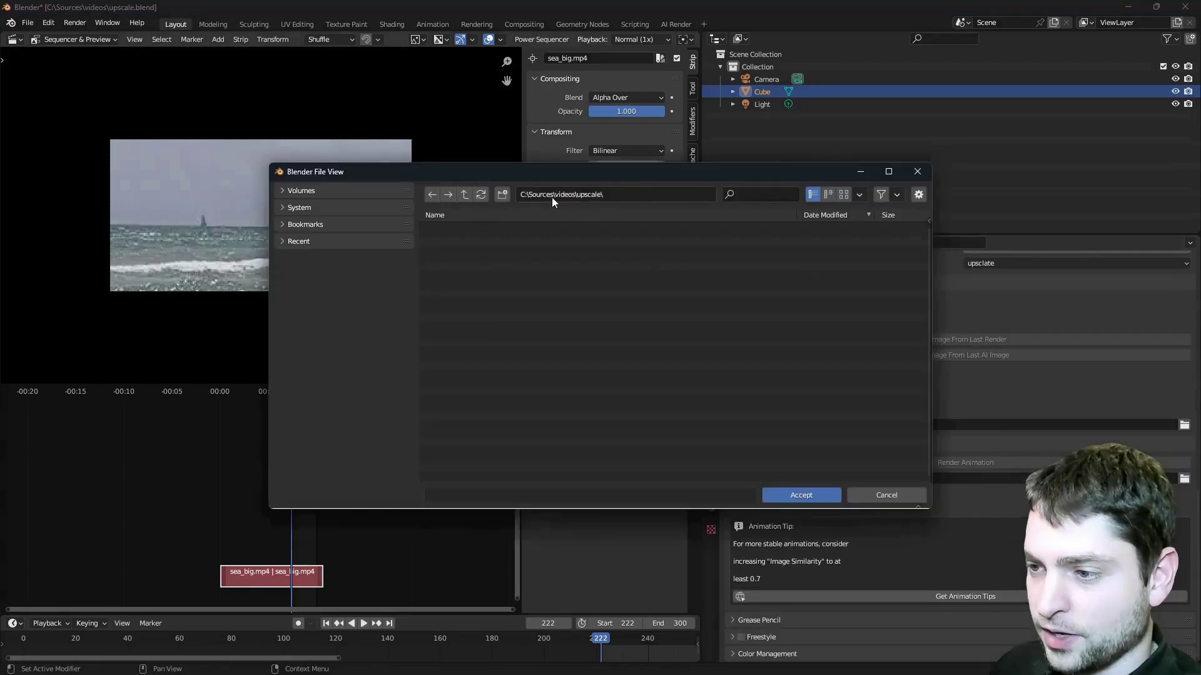
pyautogui.click(800, 495)
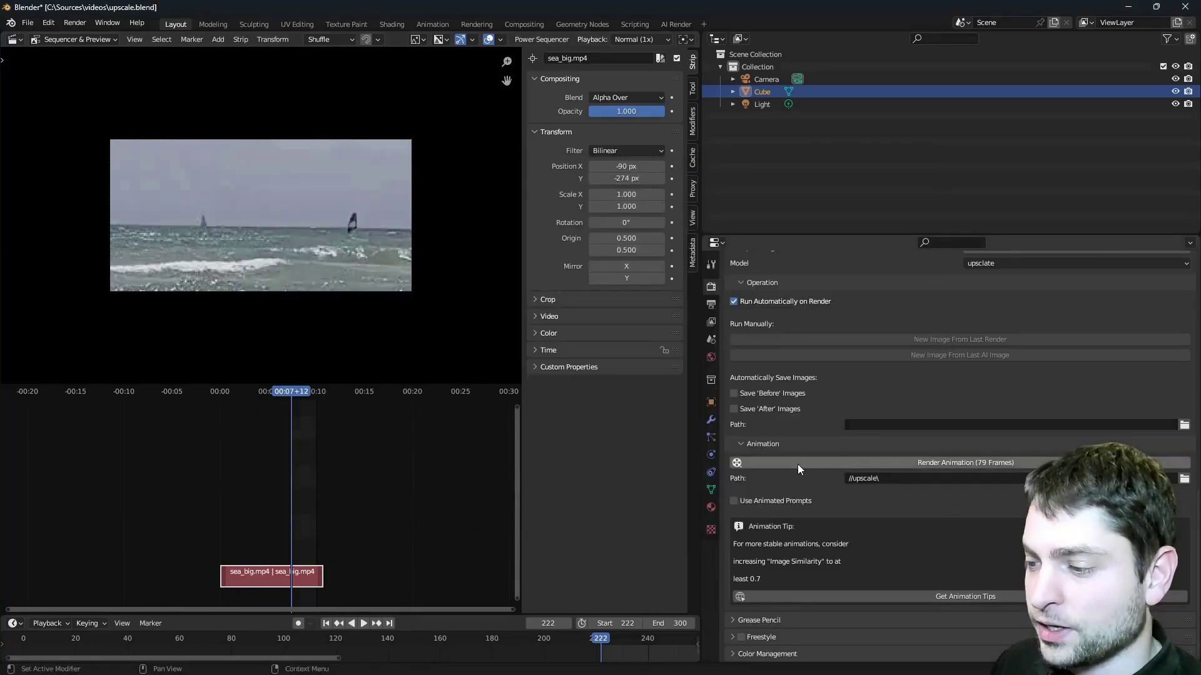
# - Render the 79-frame AI animation and preview the resulting ai-render PNGs in the upscale folder
pyautogui.click(849, 463)
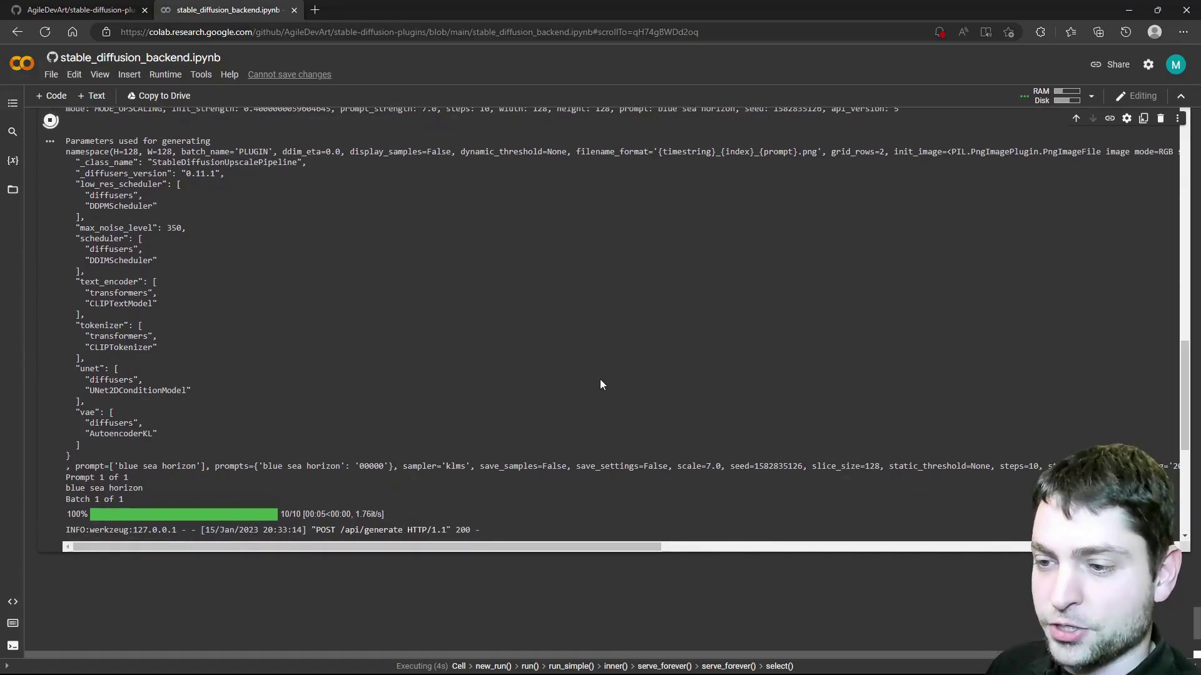
pyautogui.hotkey('alt', 'Tab')
pyautogui.click(495, 294)
pyautogui.click(419, 343)
pyautogui.click(504, 354)
pyautogui.click(394, 427)
pyautogui.click(413, 460)
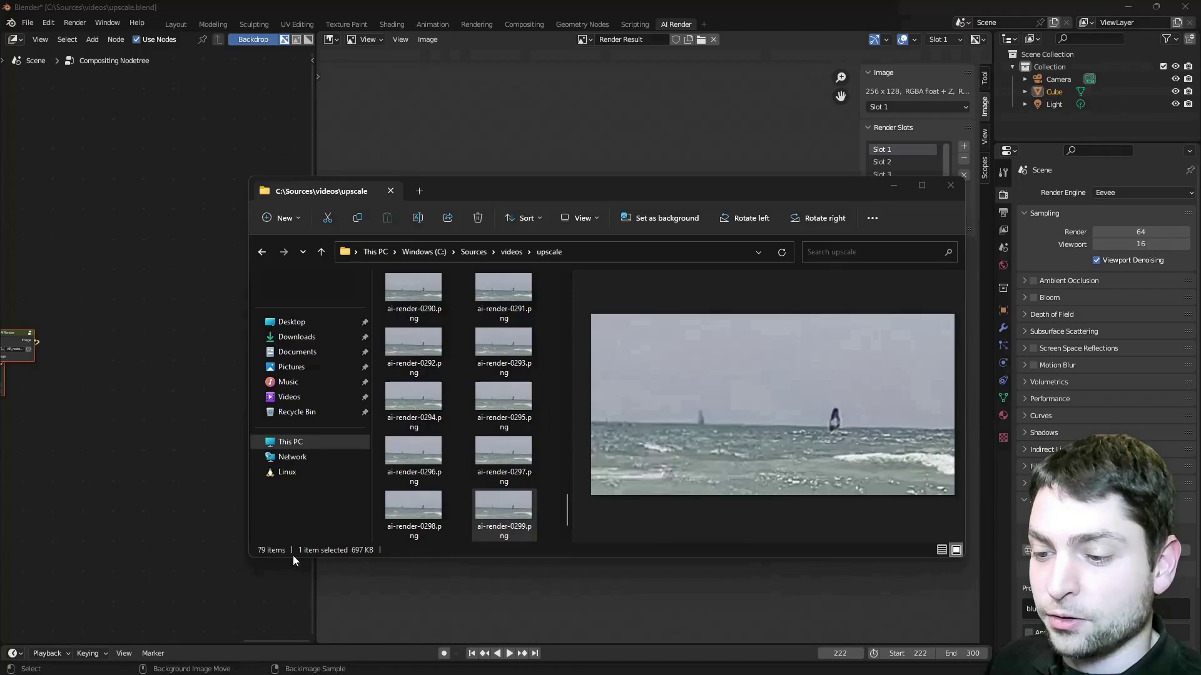
# - Display ai-render-0280.png in the image viewer and zoom and pan over its 1024 x 512 detail
pyautogui.click(680, 96)
pyautogui.click(586, 40)
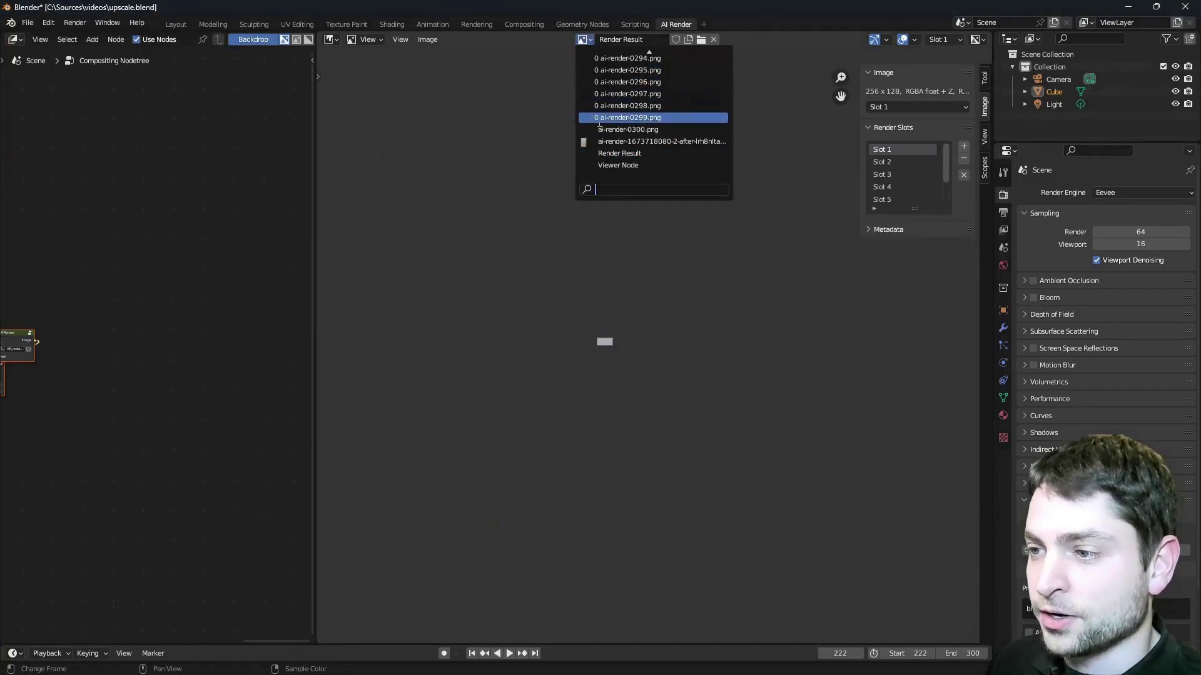
pyautogui.scroll(5, 656, 60)
pyautogui.scroll(3, 632, 94)
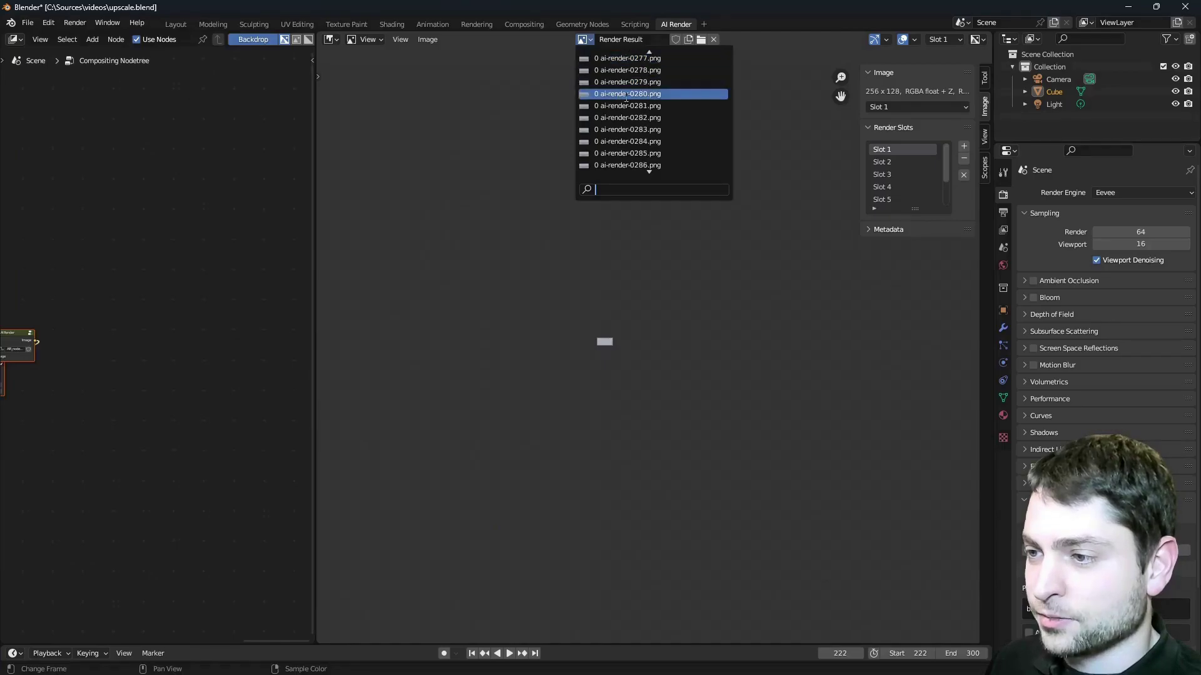
pyautogui.click(685, 95)
pyautogui.scroll(7, 562, 341)
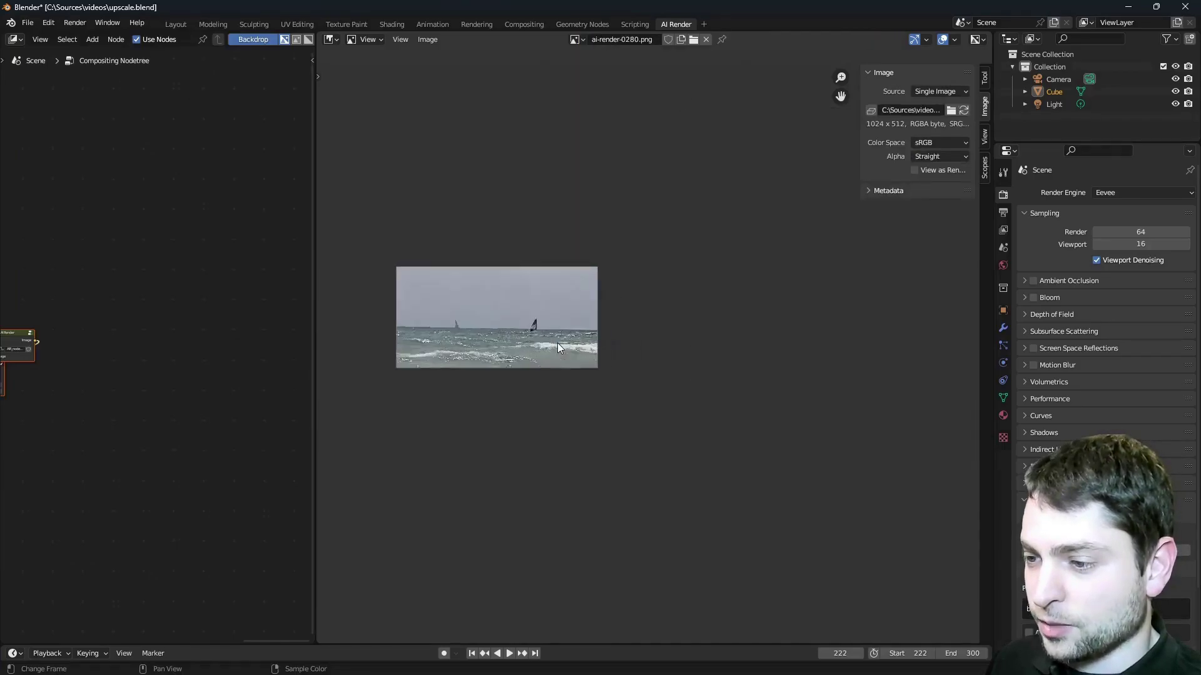
pyautogui.scroll(3, 745, 321)
pyautogui.scroll(-1, 652, 206)
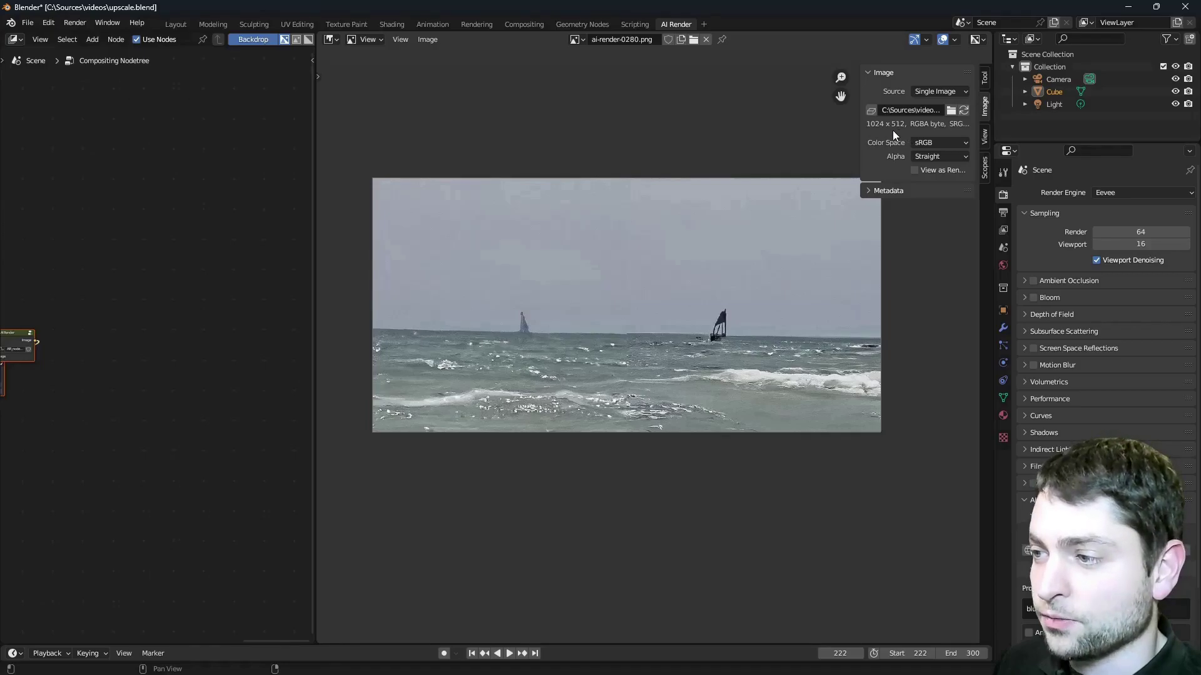
pyautogui.scroll(3, 649, 306)
pyautogui.moveTo(657, 221); pyautogui.dragTo(657, 238, button='middle')
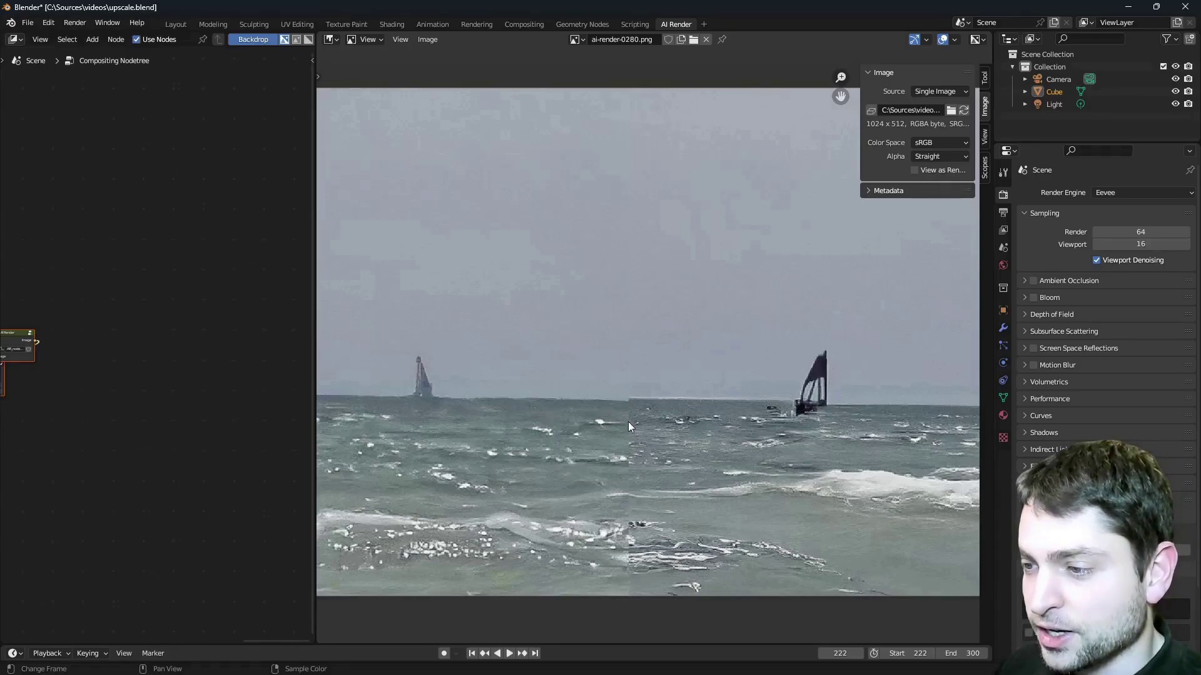
pyautogui.scroll(-2, 645, 492)
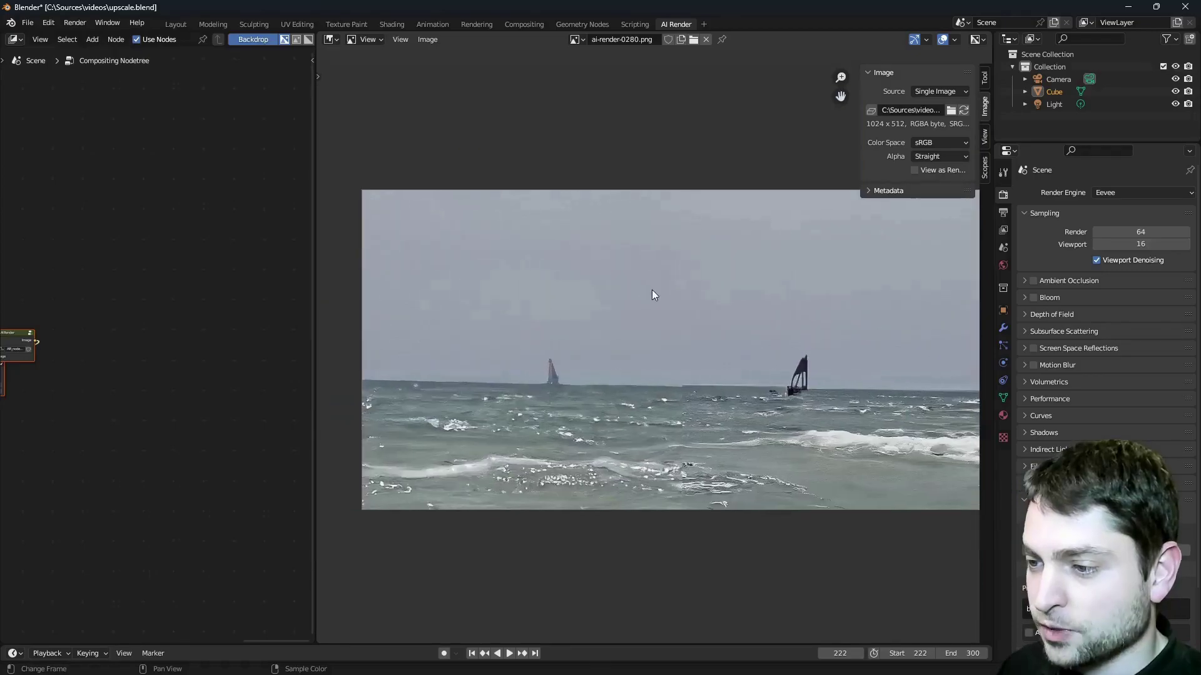
# - In the Layout workspace's Output properties, set Resolution X to 1024 and Resolution Y to 512
pyautogui.click(176, 25)
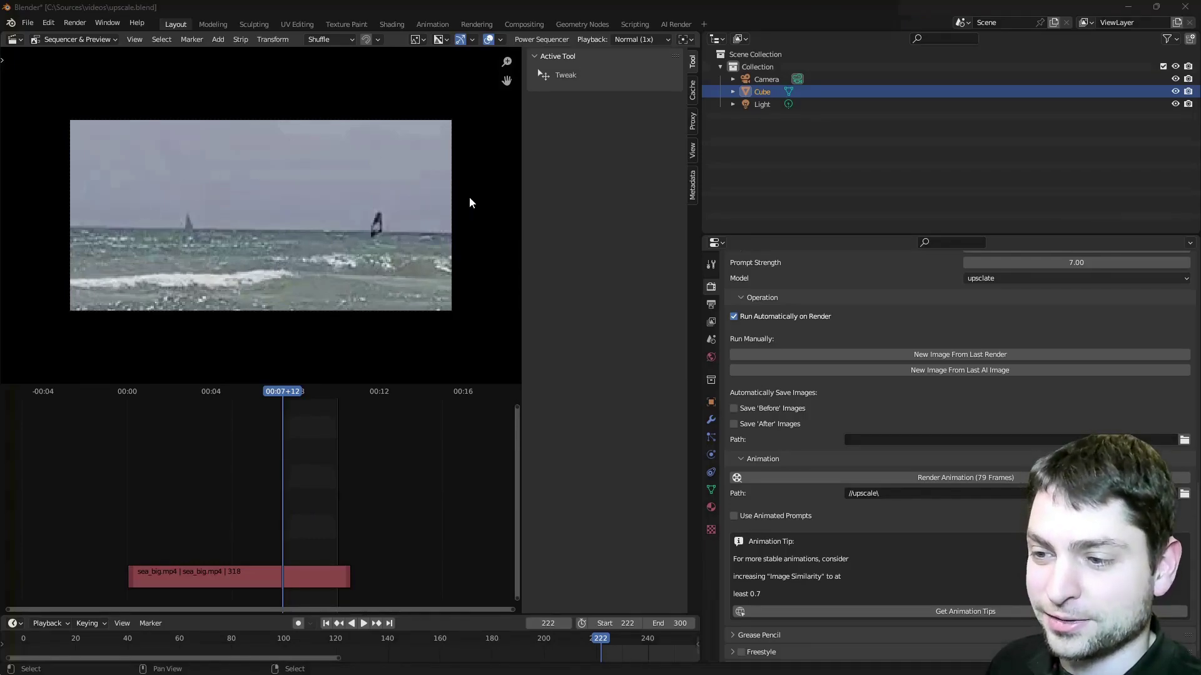
pyautogui.click(711, 305)
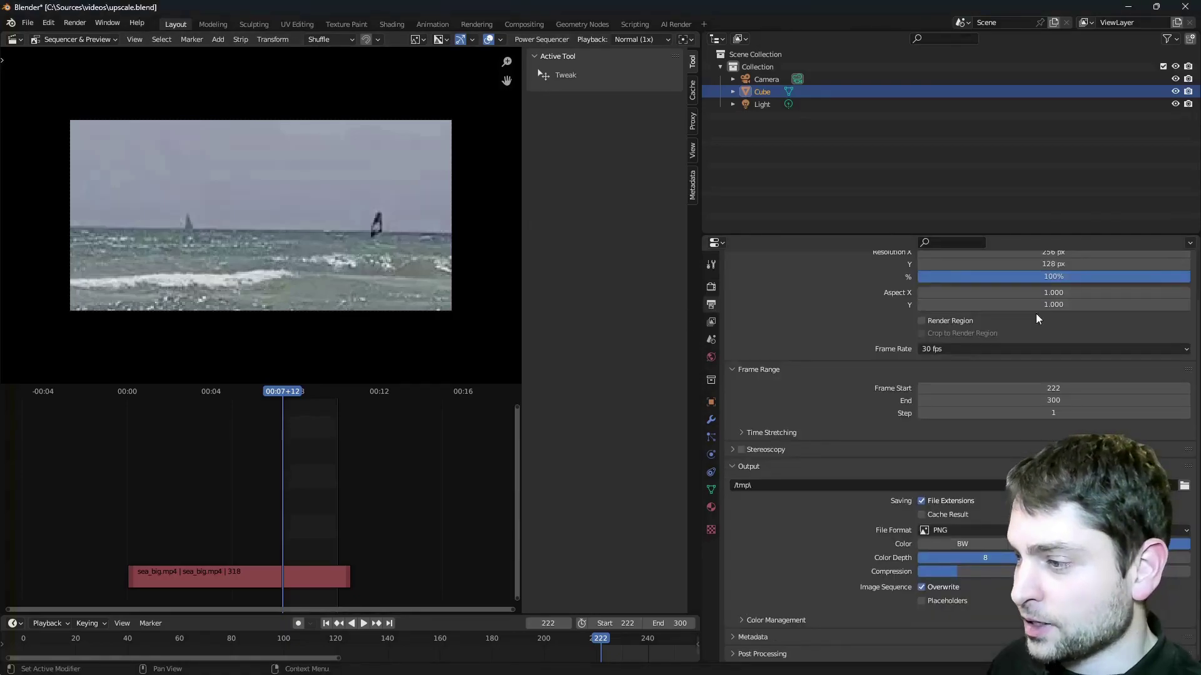
pyautogui.scroll(2, 1042, 325)
pyautogui.doubleClick(1063, 301)
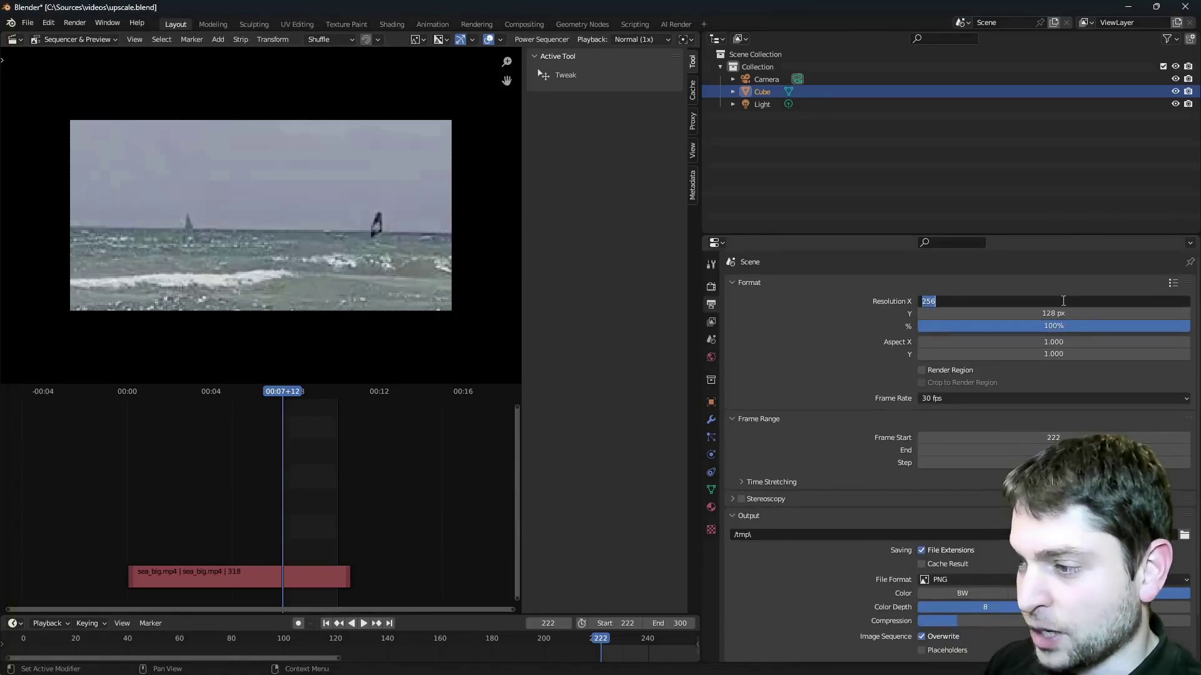
pyautogui.write('102')
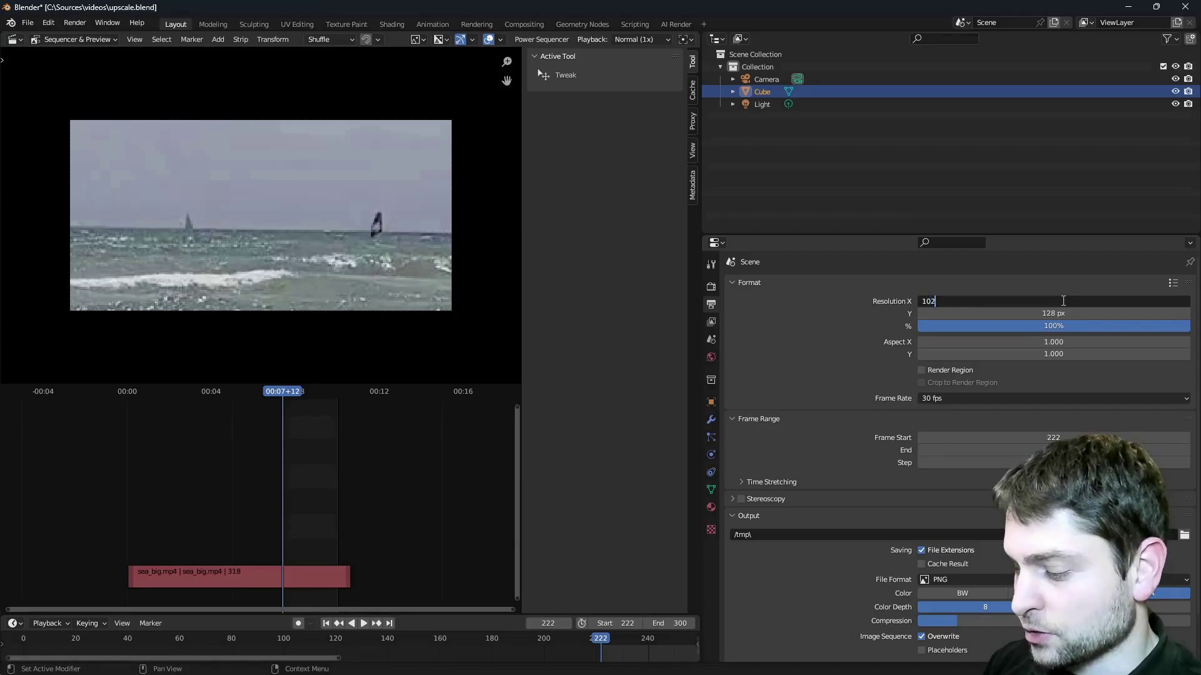
pyautogui.write('4')
pyautogui.press('Return')
pyautogui.doubleClick(1025, 313)
pyautogui.write('512')
pyautogui.press('Return')
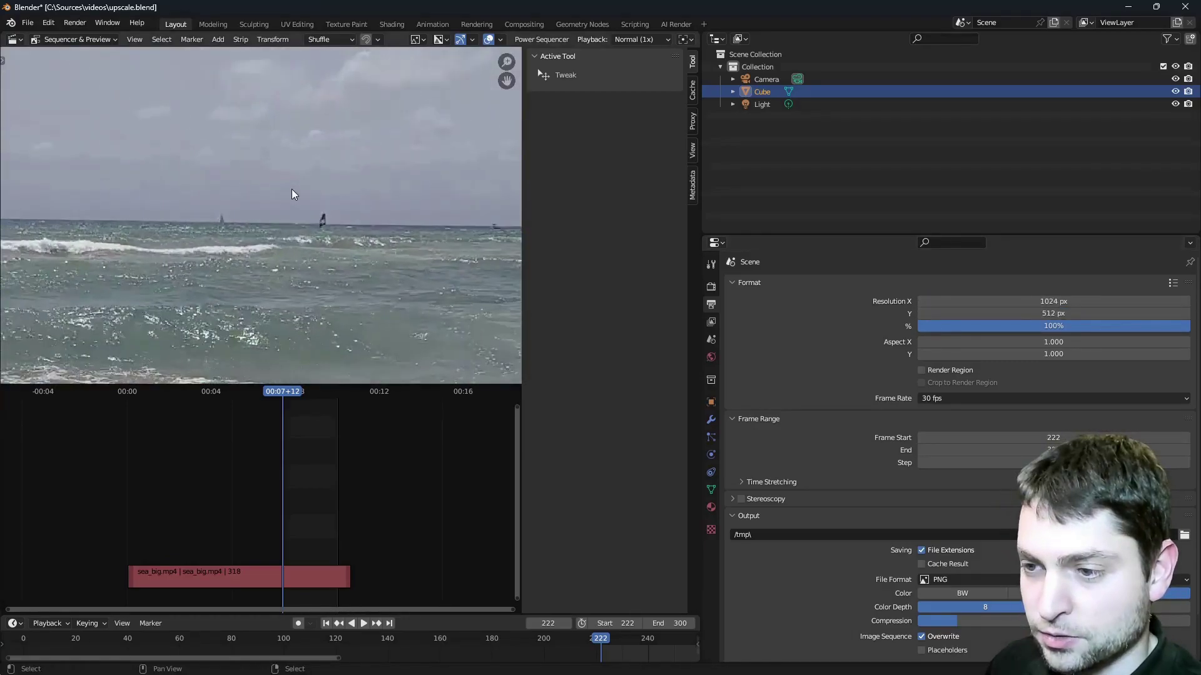
# - Via Add > Image/Sequence, select ai-render-0222 to 0300 in the upscale folder and add them as a strip
pyautogui.click(218, 38)
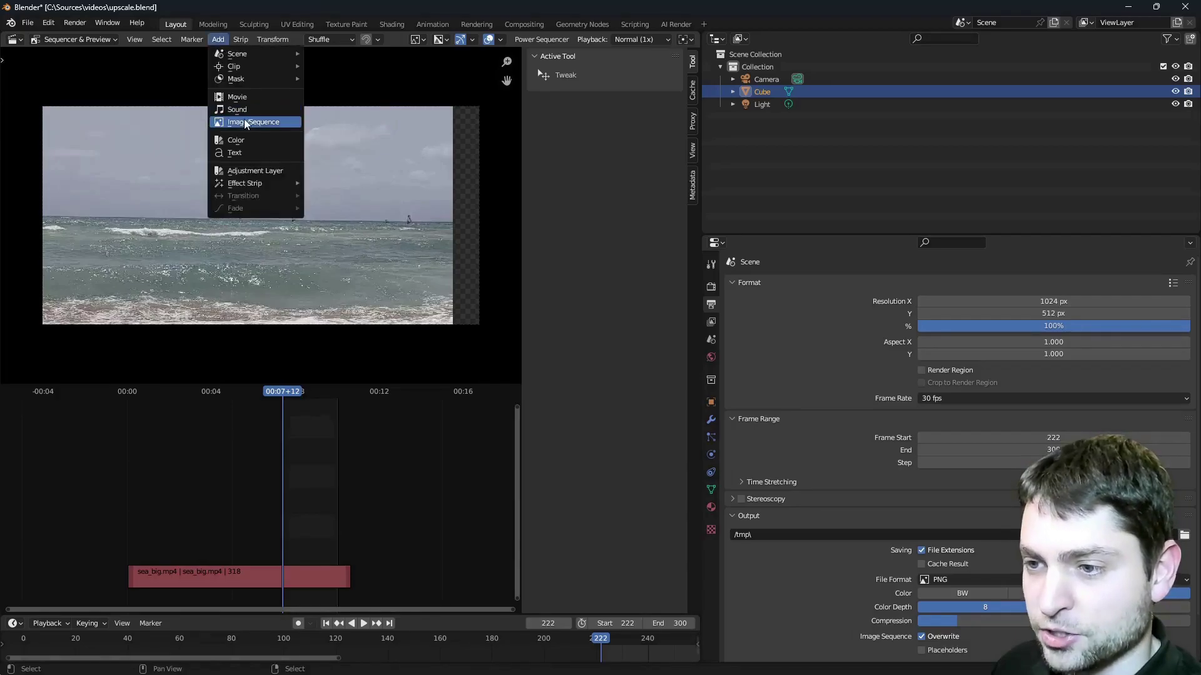
pyautogui.click(276, 123)
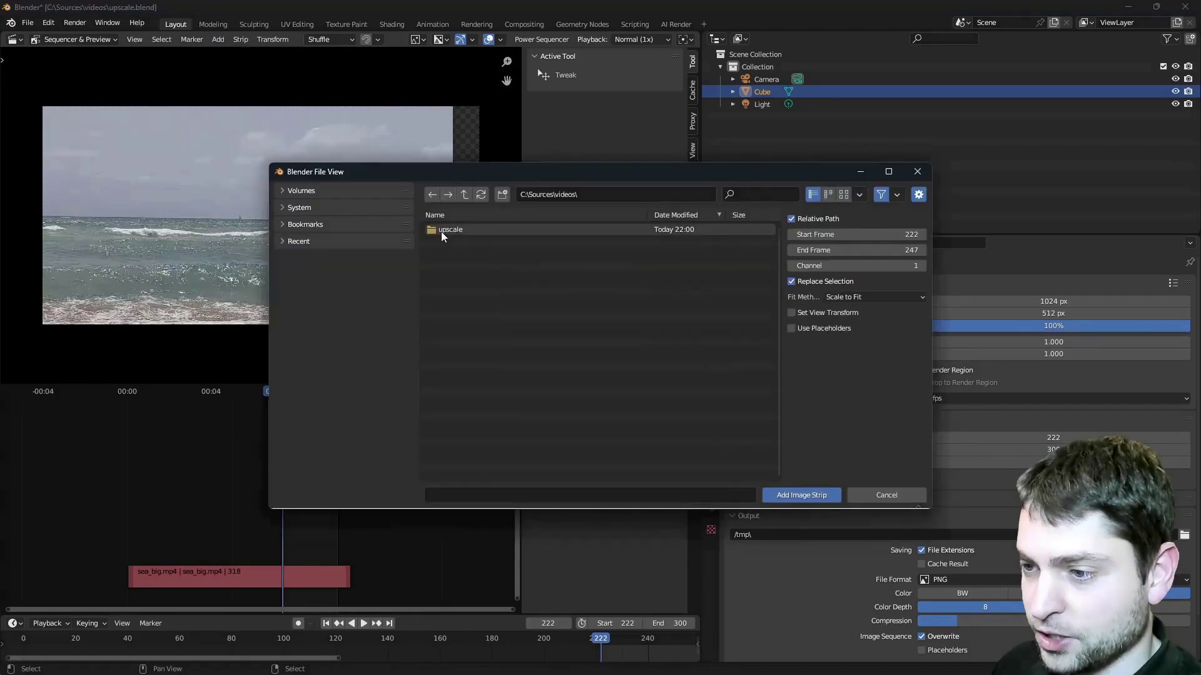
pyautogui.doubleClick(490, 234)
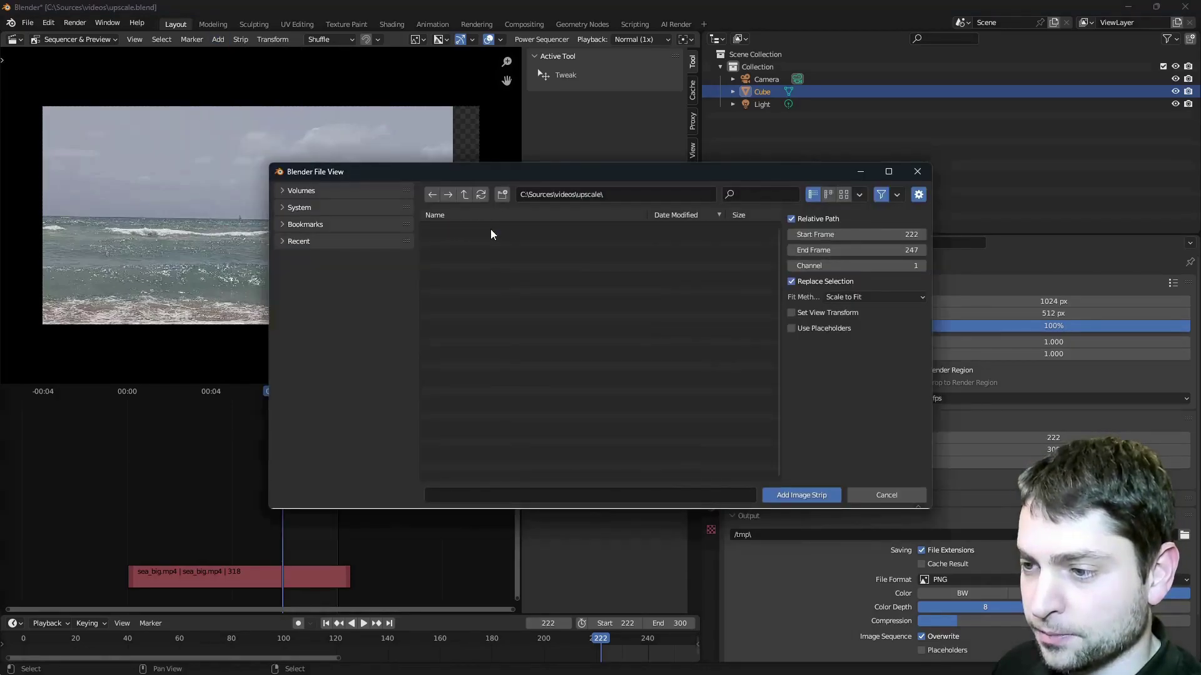
pyautogui.click(612, 217)
pyautogui.click(477, 235)
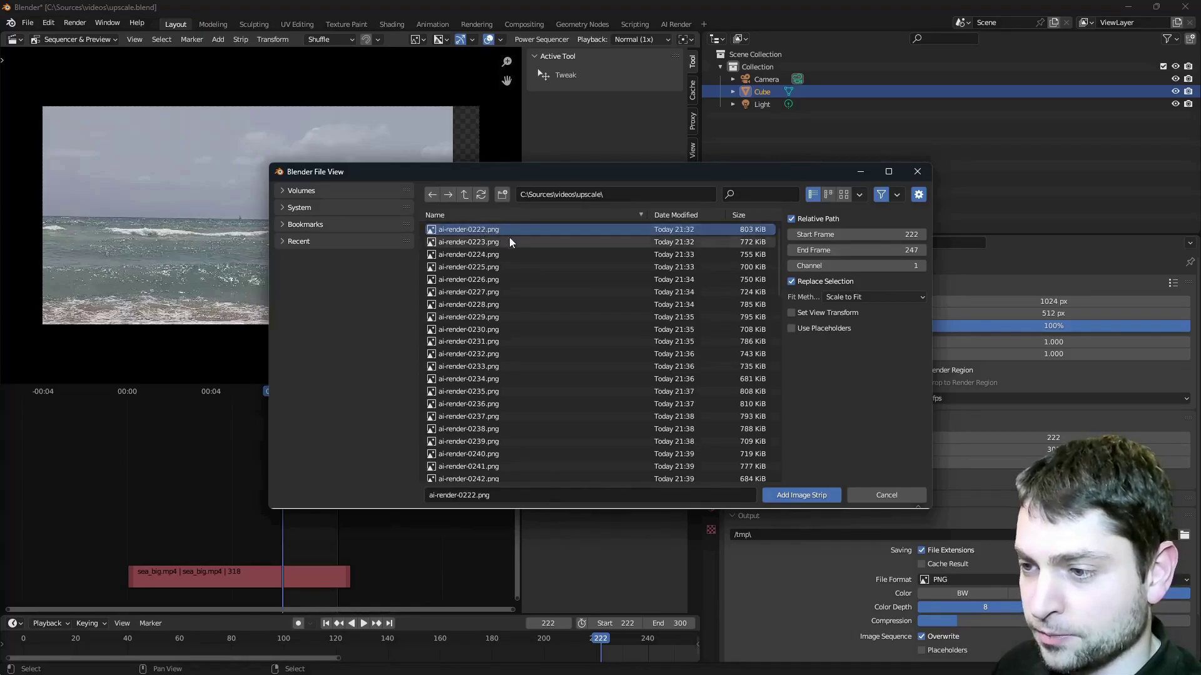
pyautogui.scroll(-1, 779, 241)
pyautogui.moveTo(780, 241); pyautogui.dragTo(778, 444)
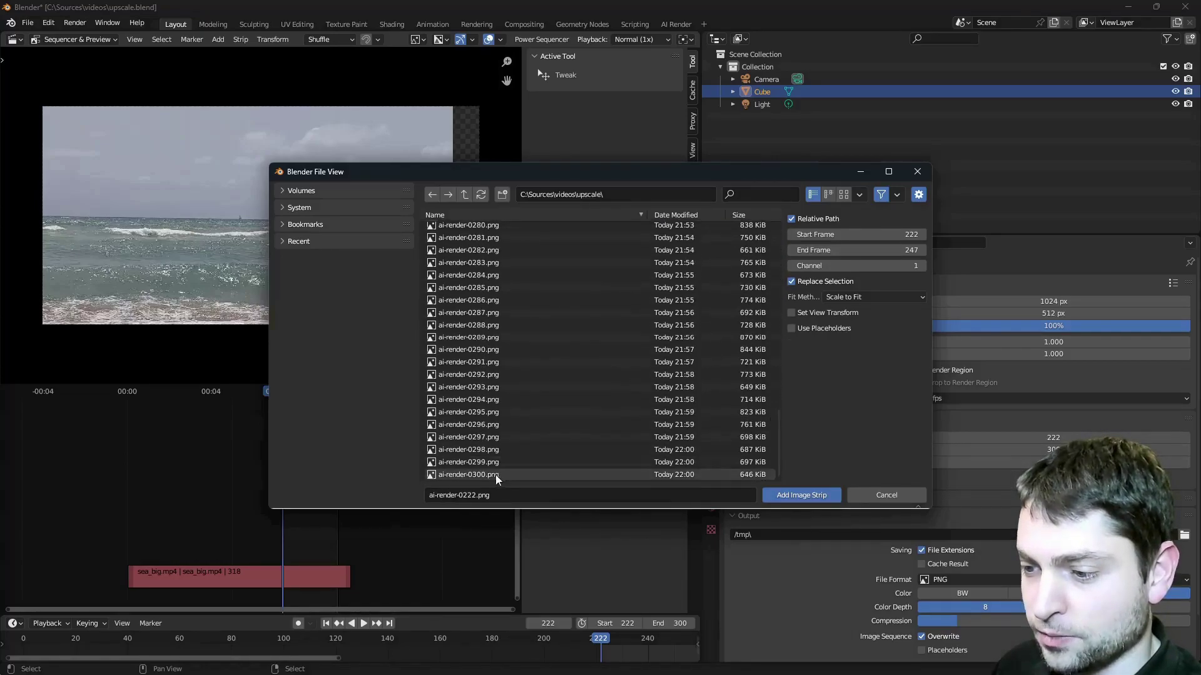
pyautogui.keyDown('shift'); pyautogui.click(466, 474); pyautogui.keyUp('shift')
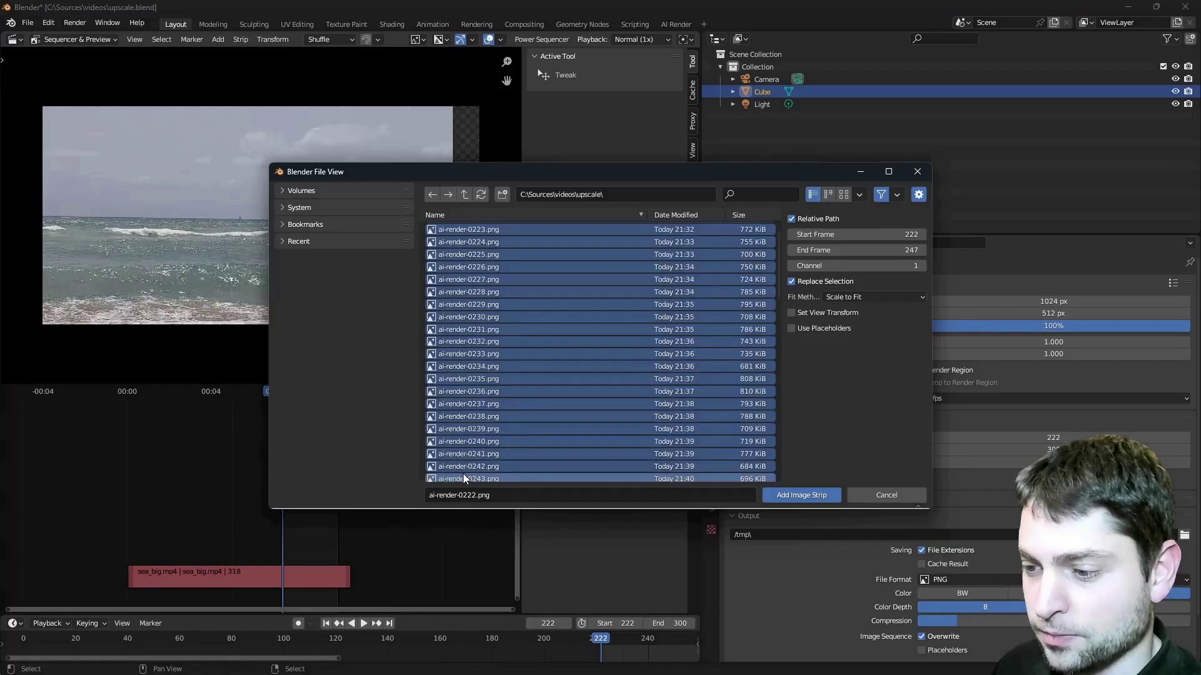
pyautogui.click(829, 497)
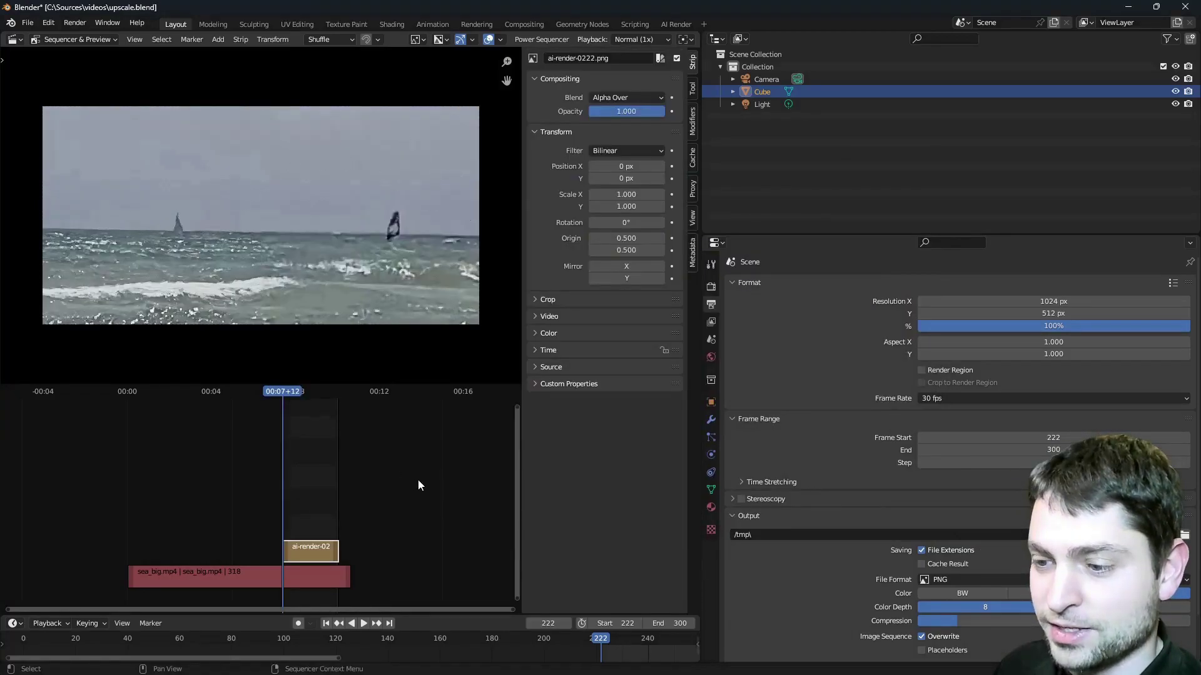
# - Play back the new image strip, stop it, and return to start frame 222
pyautogui.click(363, 624)
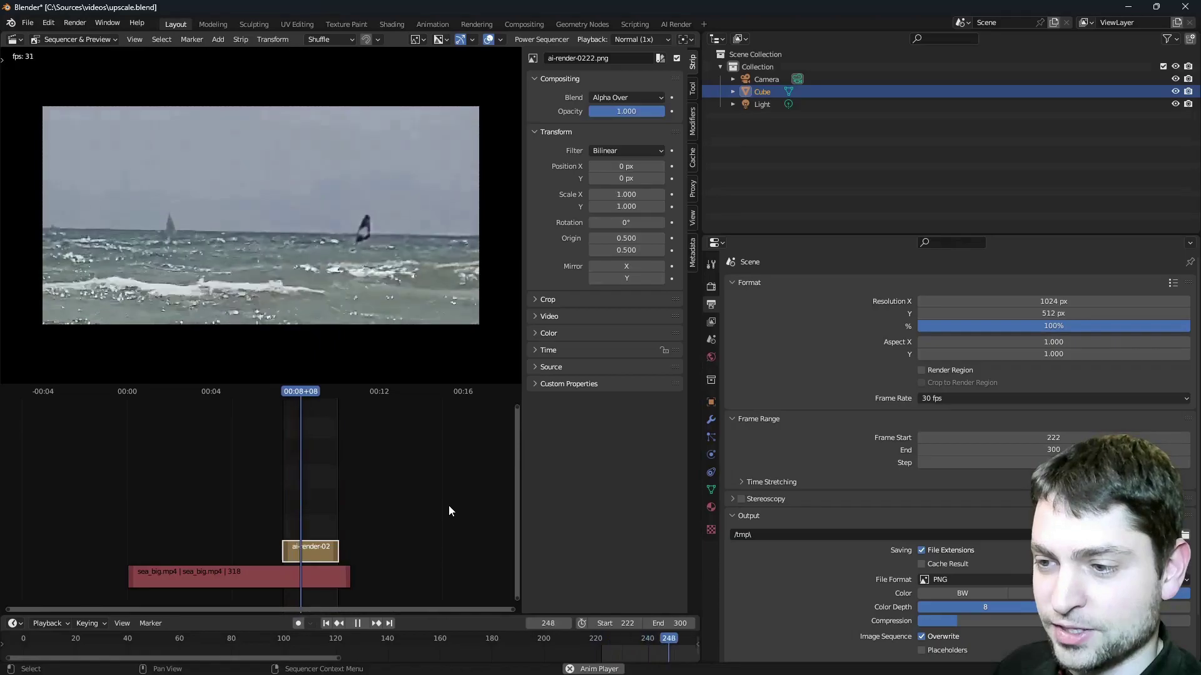
pyautogui.press('space')
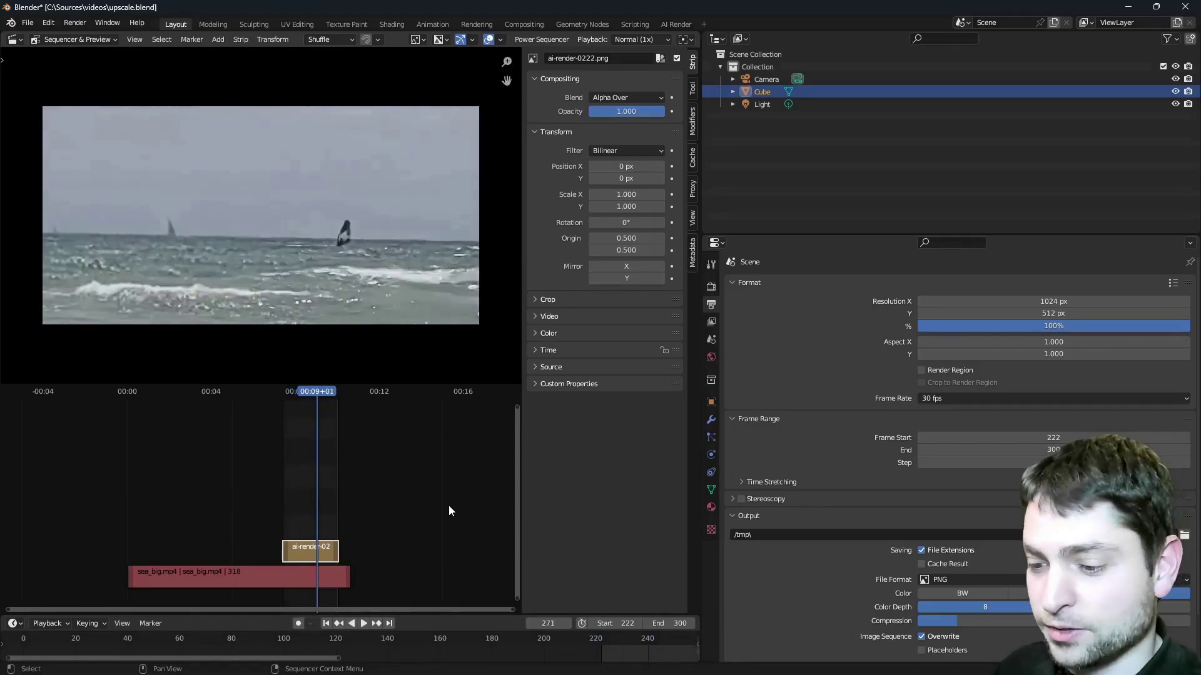
pyautogui.click(325, 624)
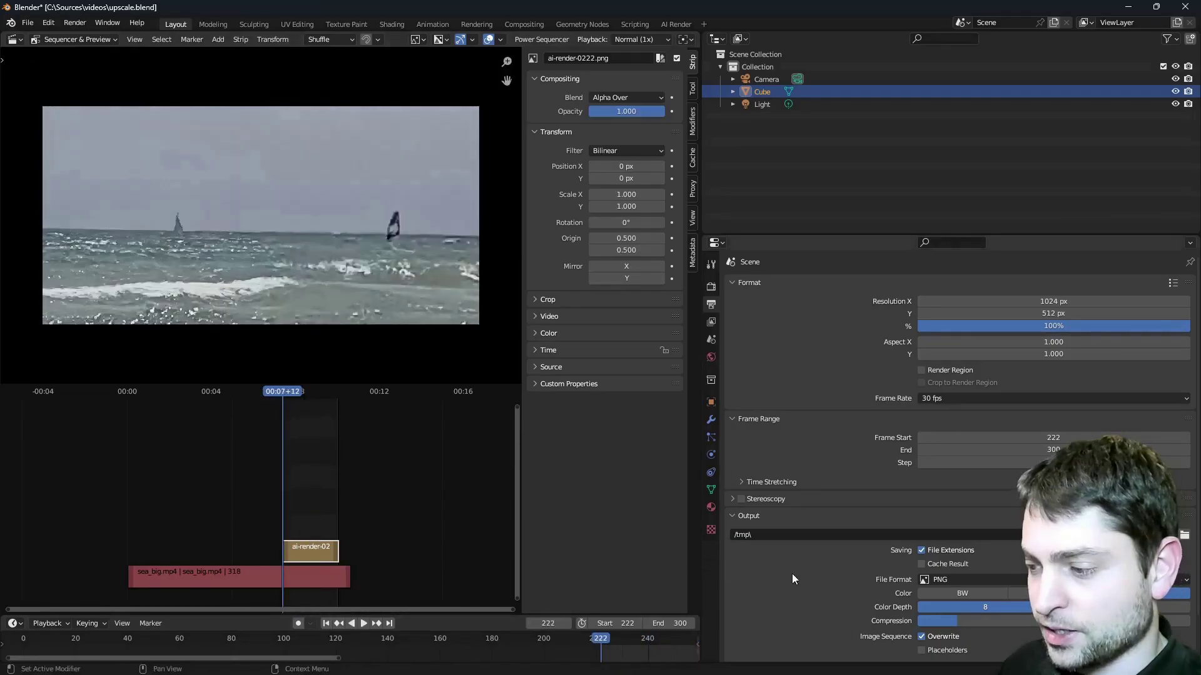
# - Set the output File Format to FFmpeg Video and browse for the output folder
pyautogui.click(991, 584)
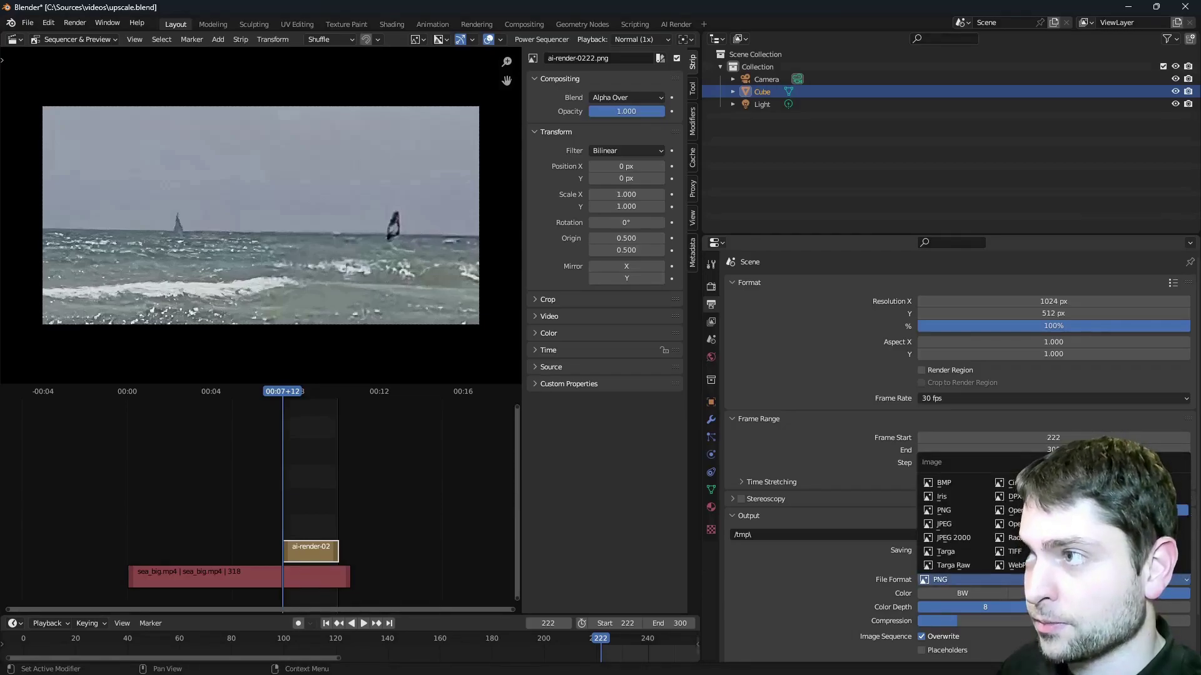
pyautogui.click(1170, 510)
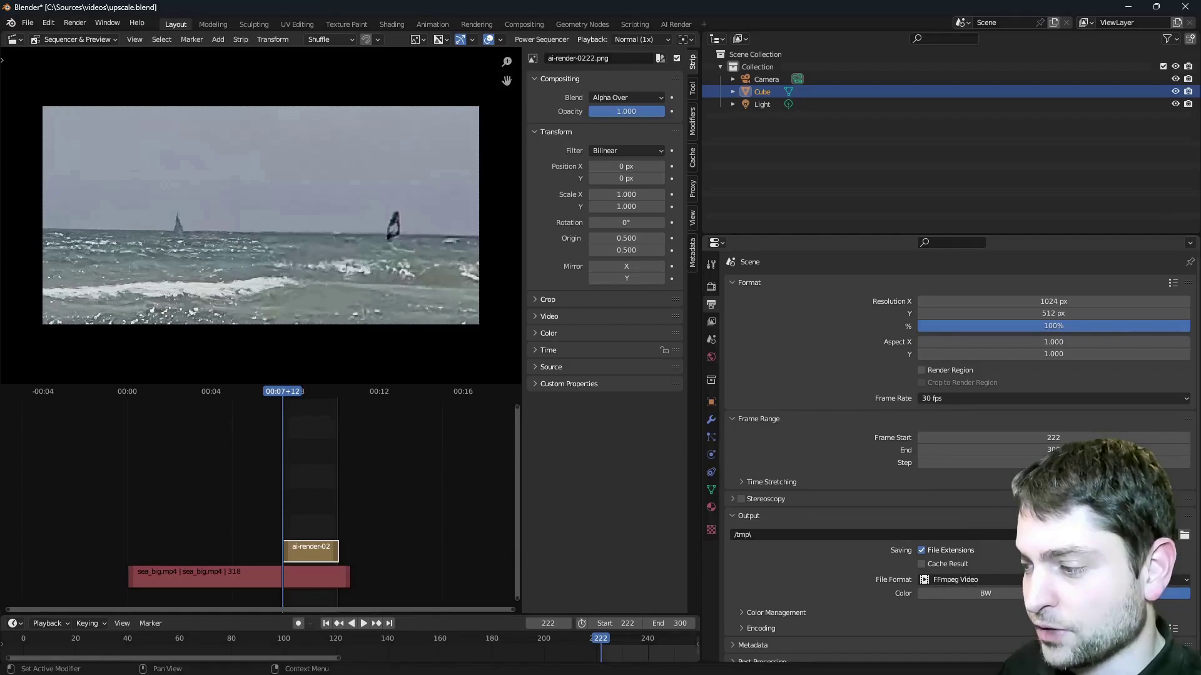
pyautogui.click(1184, 536)
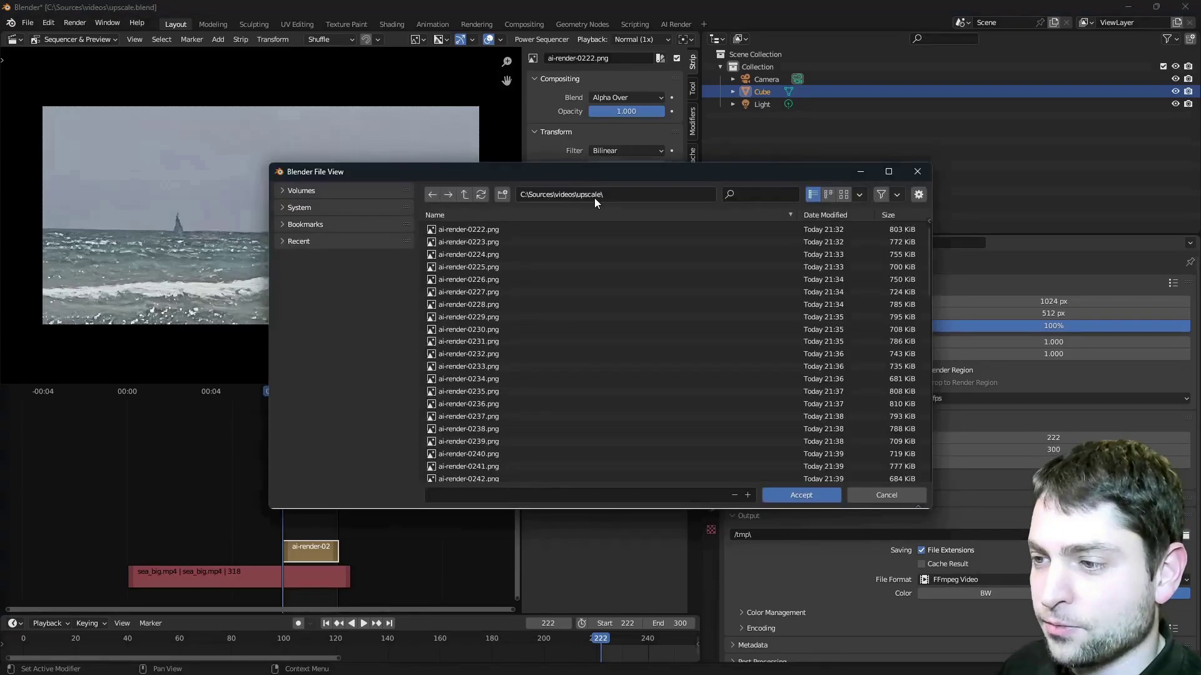
# - Set the render output to the upscale folder and disable AI Render's Run Automatically on Render
pyautogui.click(794, 494)
pyautogui.click(711, 286)
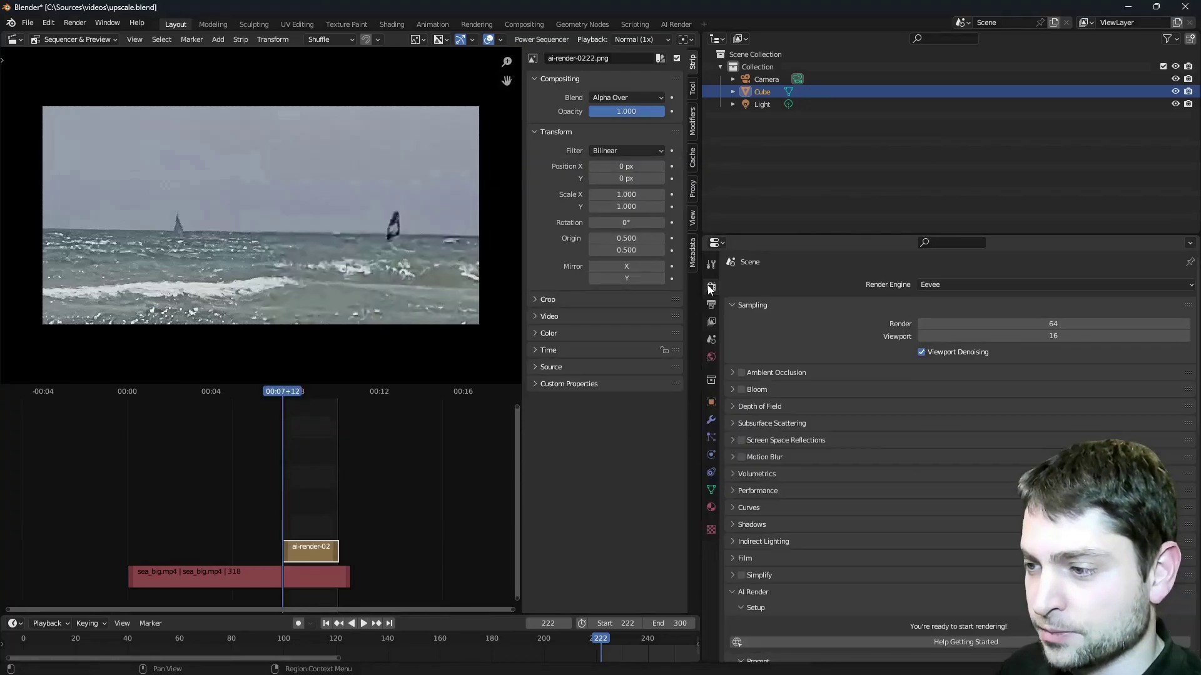
pyautogui.scroll(-15, 843, 373)
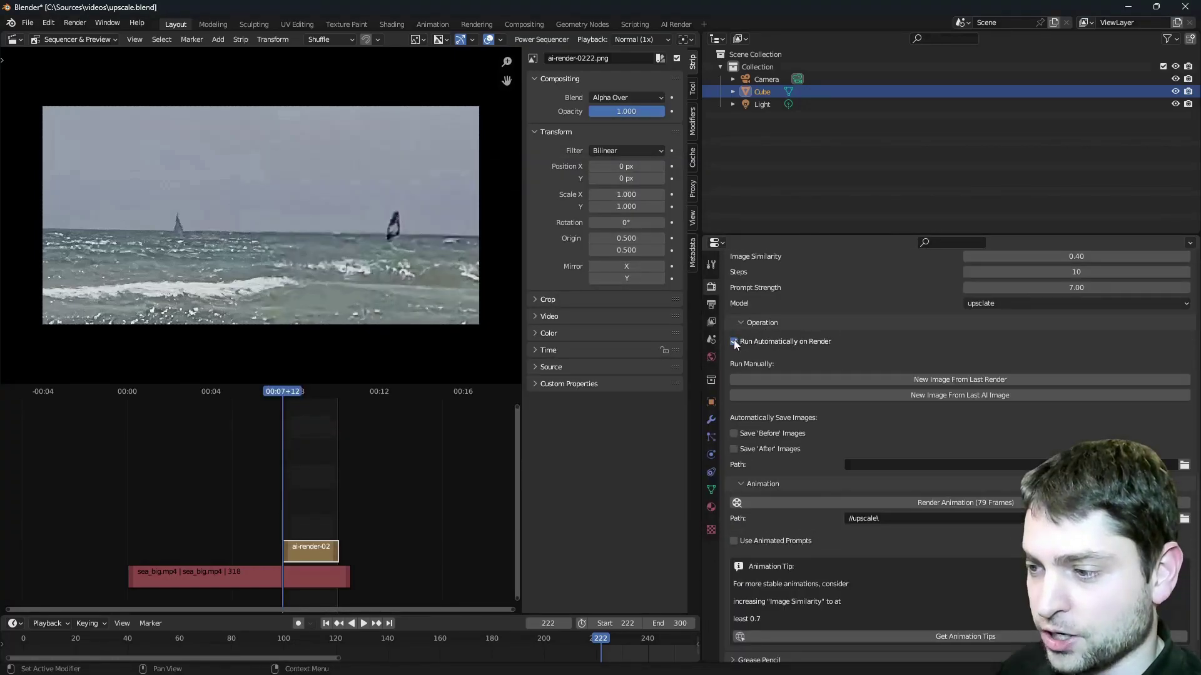
pyautogui.click(735, 343)
# - Save the blend file and render the whole animation to an MKV video
pyautogui.hotkey('ctrl', 's')
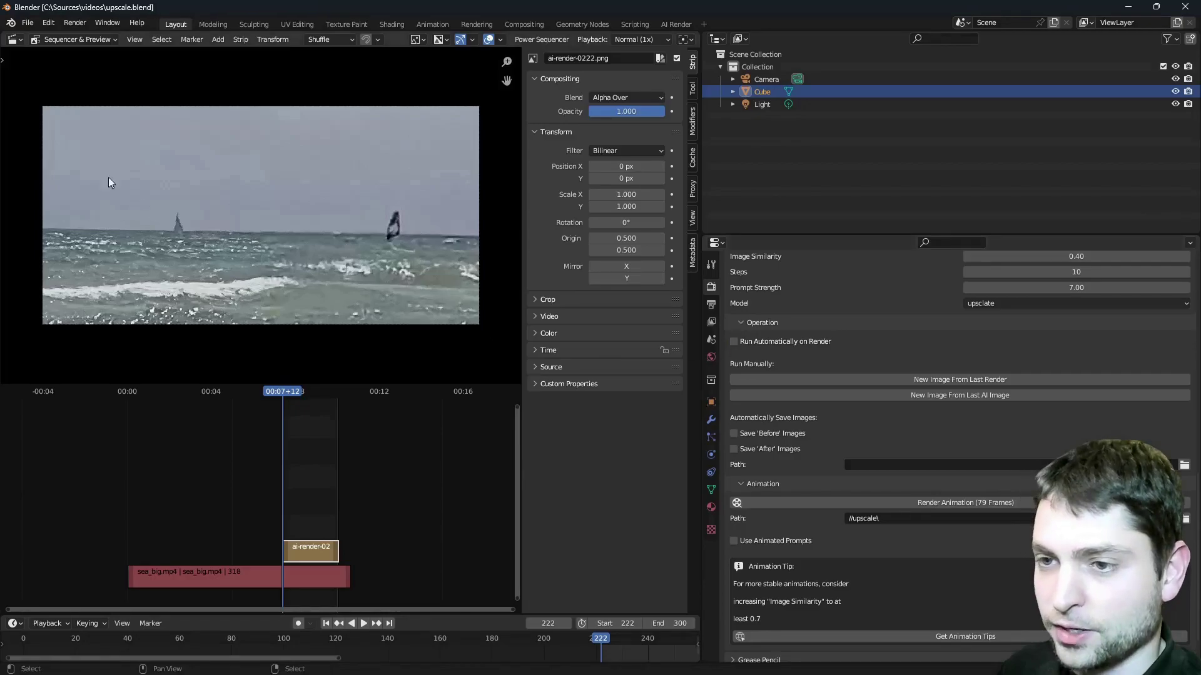
pyautogui.click(74, 23)
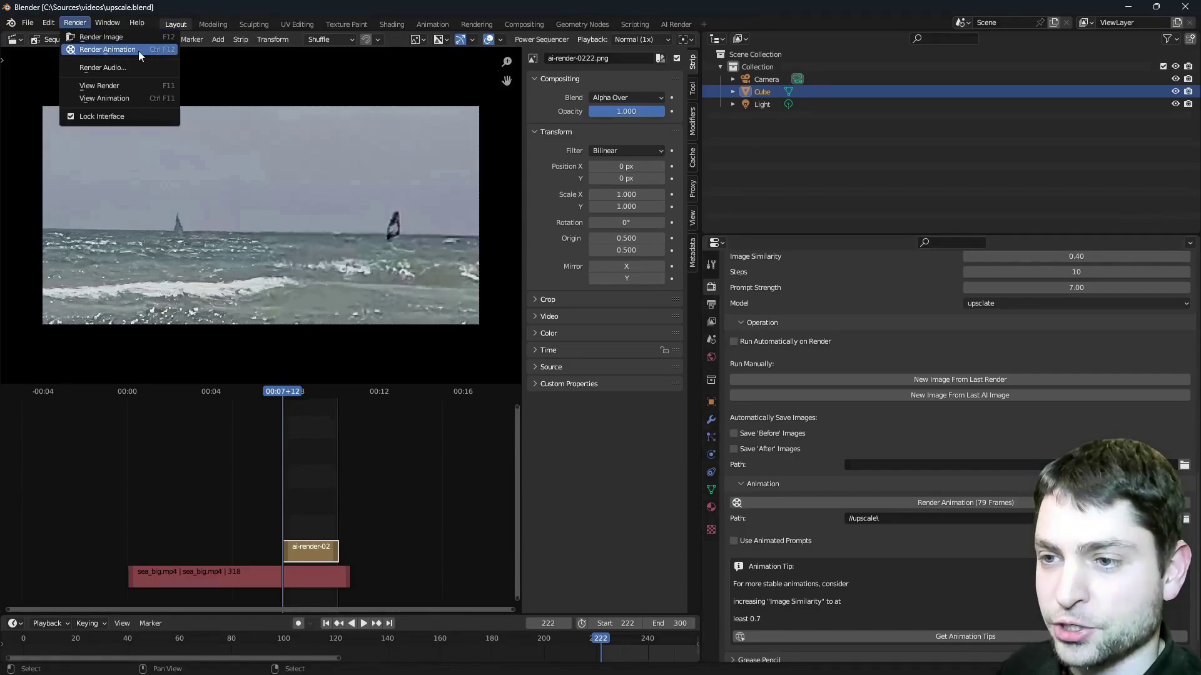
pyautogui.click(91, 50)
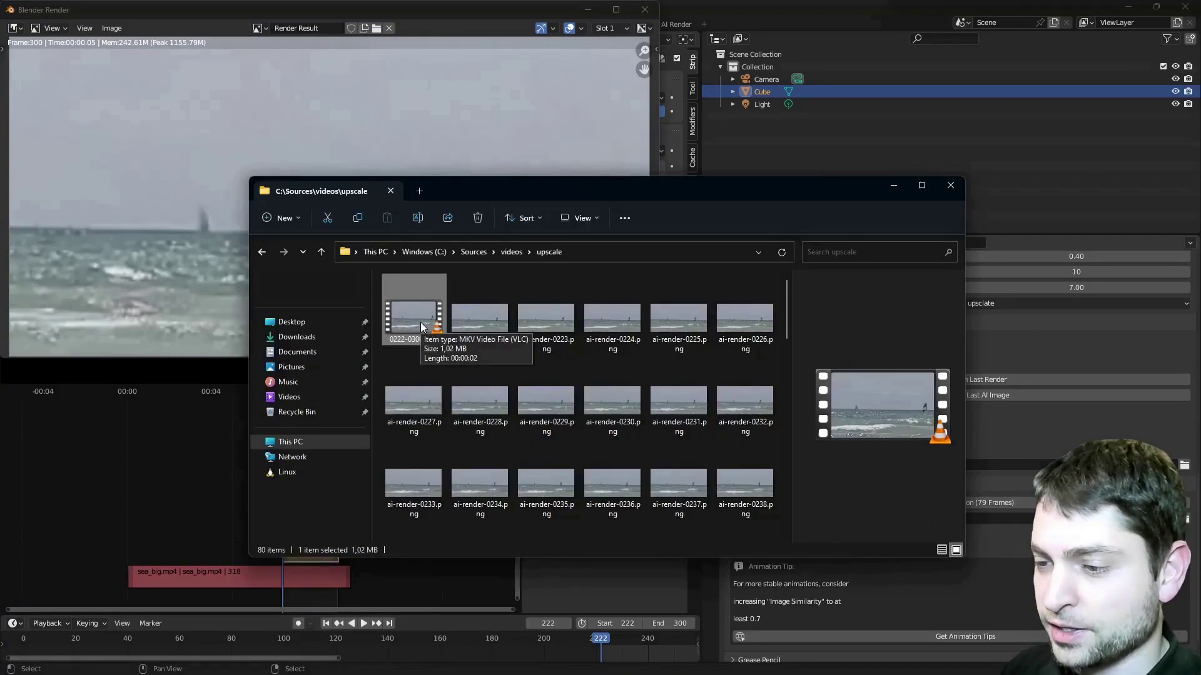
# - Play 0222-0300.mkv from the upscale folder in VLC media player
pyautogui.doubleClick(420, 321)
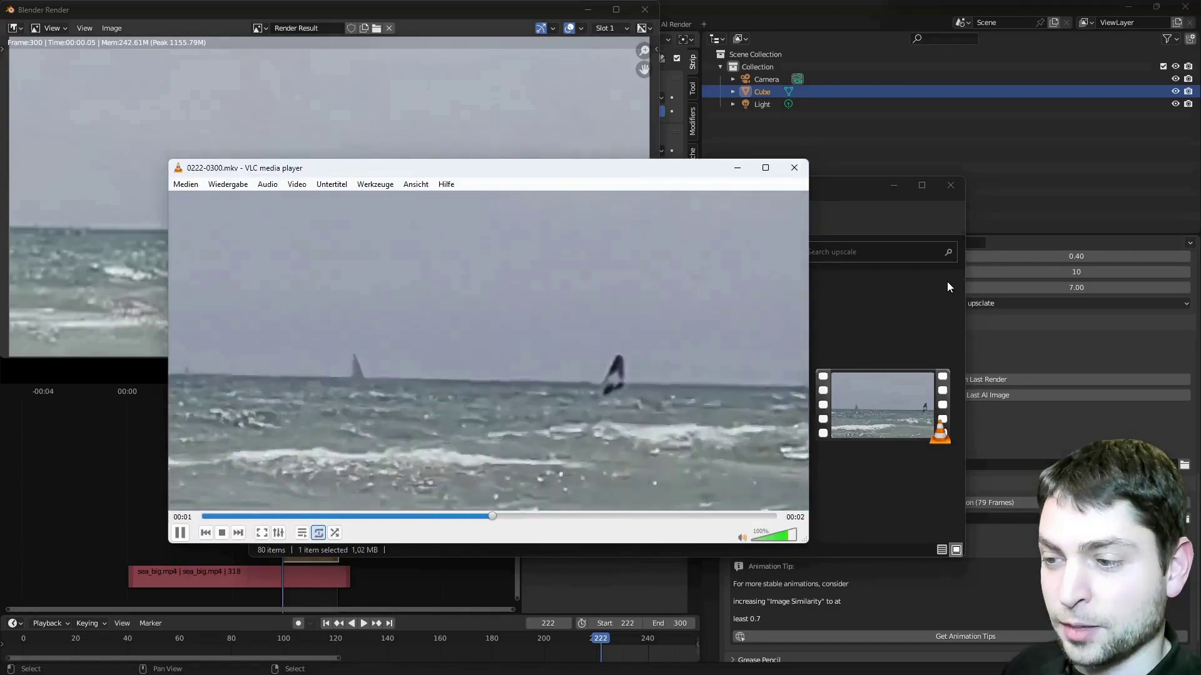